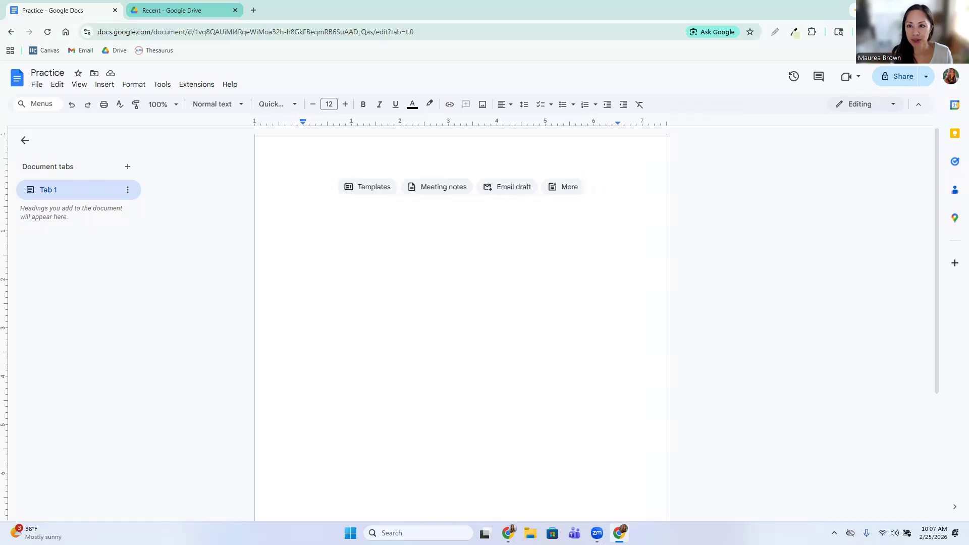
- Open yesterday's 2 KB Practice document from Drive's recent files, show its outline, compare it with the blank document, and close it
{"action": "left_click", "coordinate": [175, 11]}
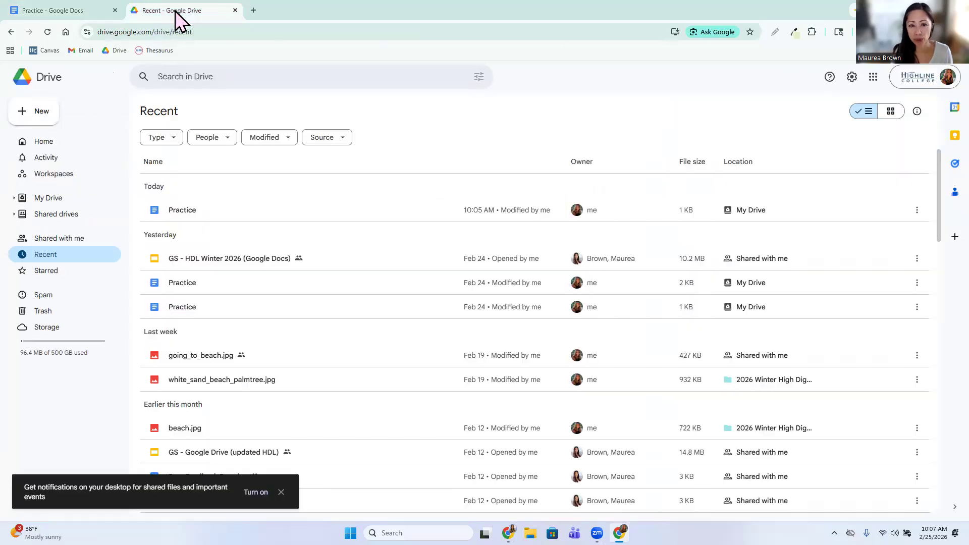
{"action": "left_click", "coordinate": [48, 258]}
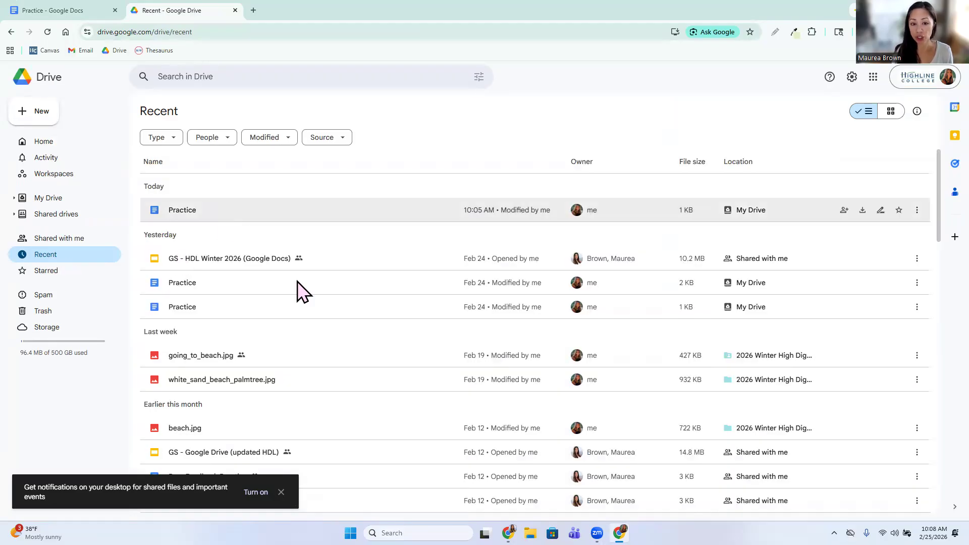
{"action": "scroll", "coordinate": [298, 293], "scroll_direction": "down", "scroll_amount": 1}
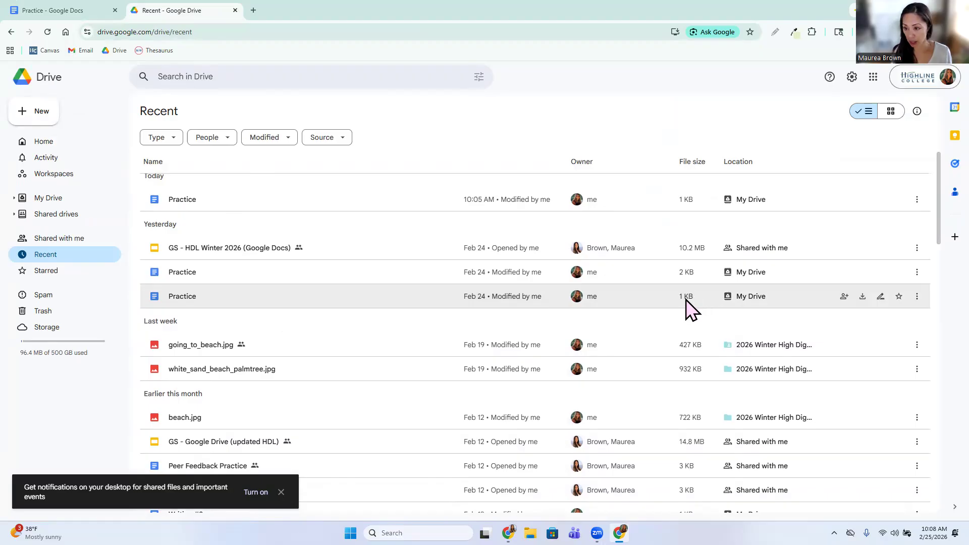
{"action": "double_click", "coordinate": [516, 269]}
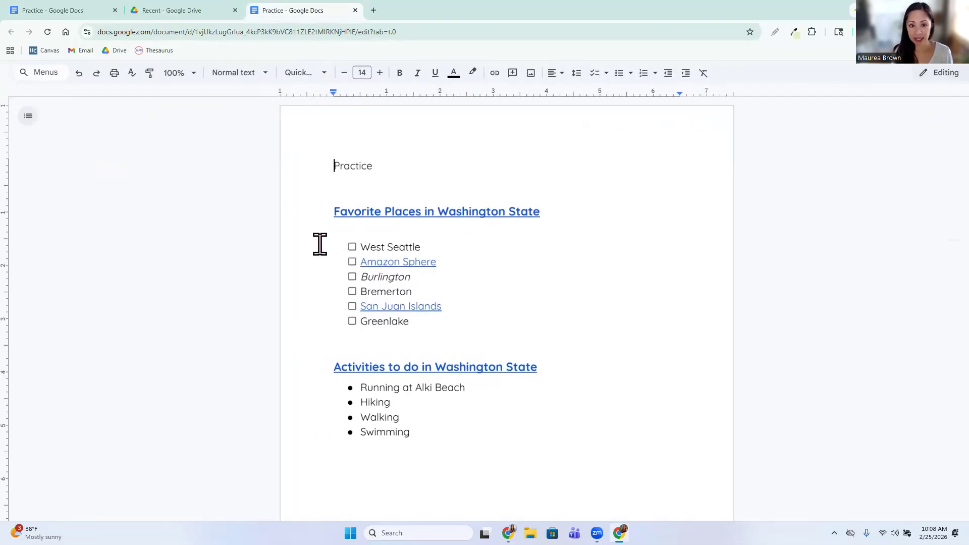
{"action": "left_click", "coordinate": [33, 130]}
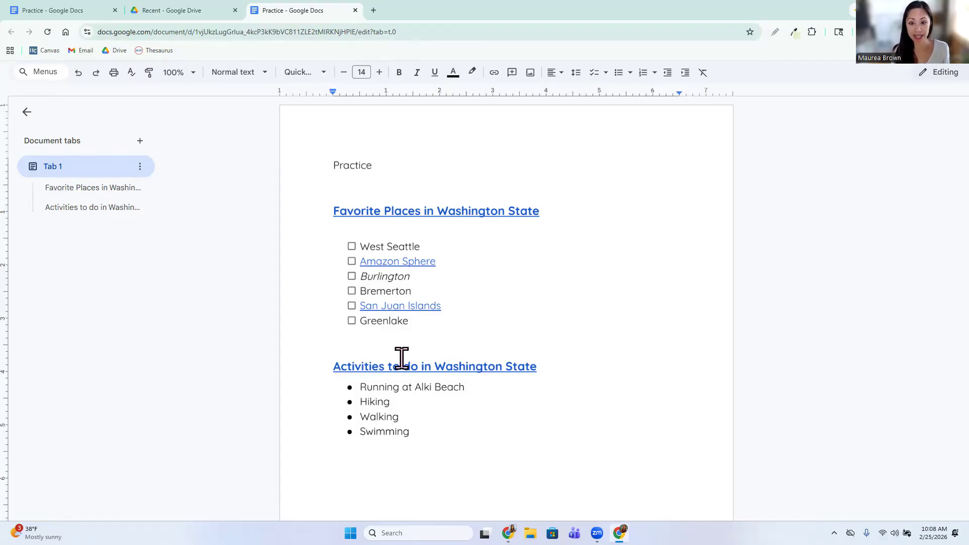
{"action": "left_click", "coordinate": [90, 14]}
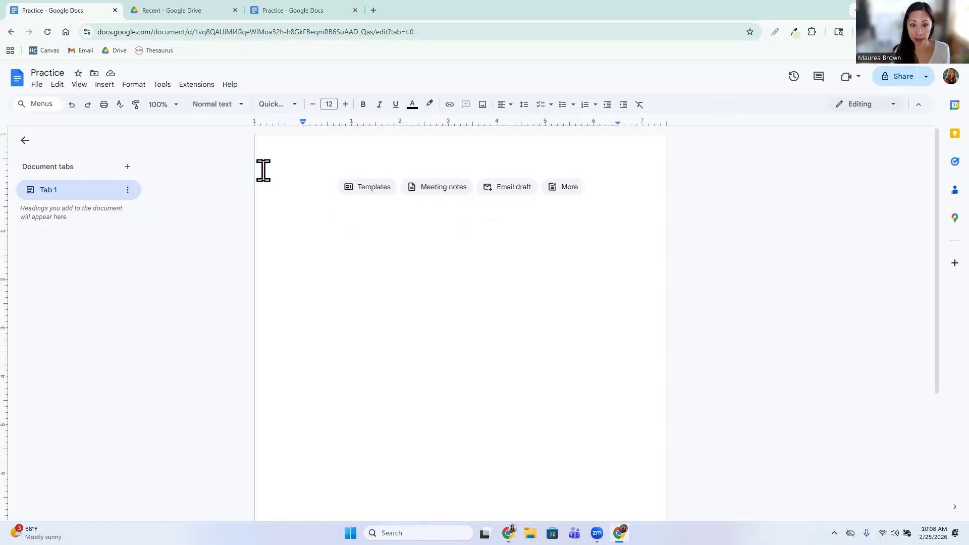
{"action": "left_click", "coordinate": [338, 14]}
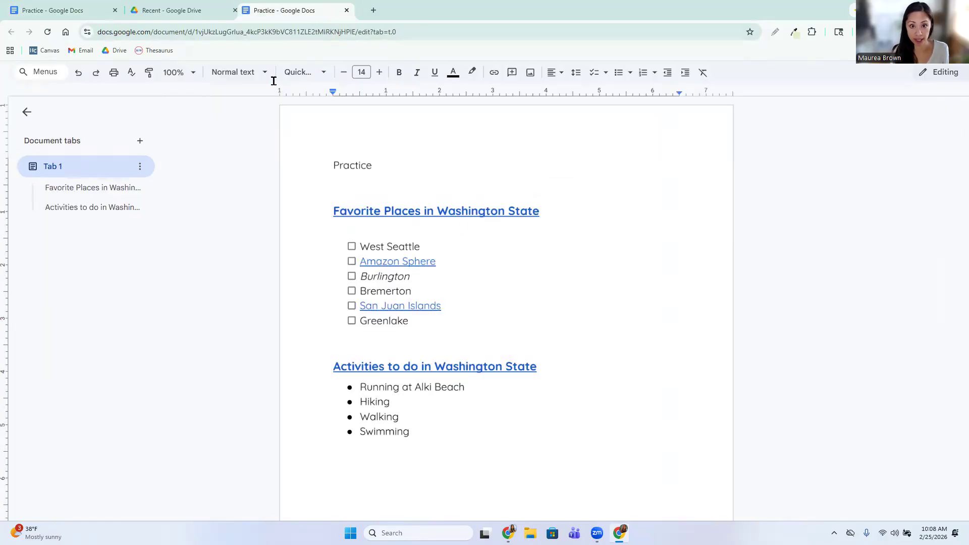
{"action": "key", "text": "ctrl+w"}
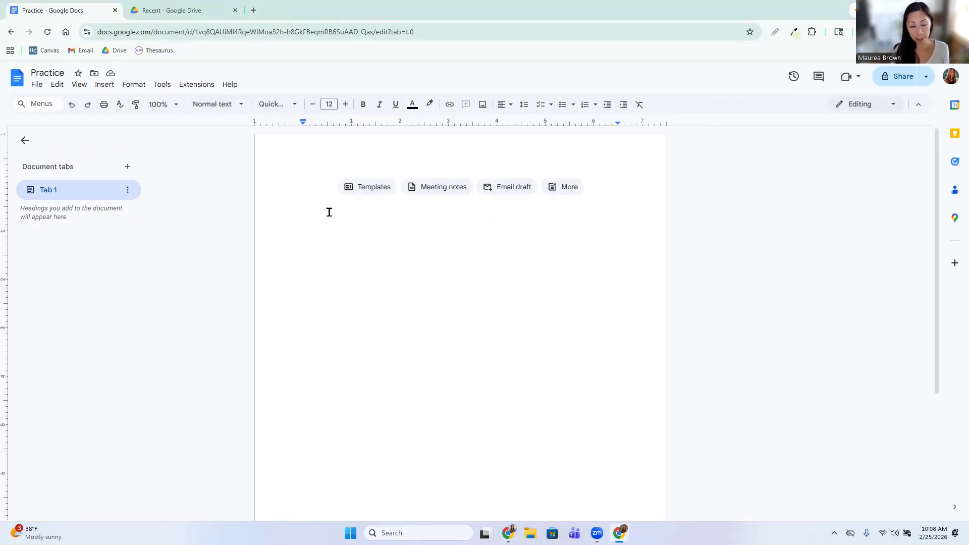
- Try the Corsiva font on a line of random sample letters and delete that text
{"action": "left_click", "coordinate": [291, 106]}
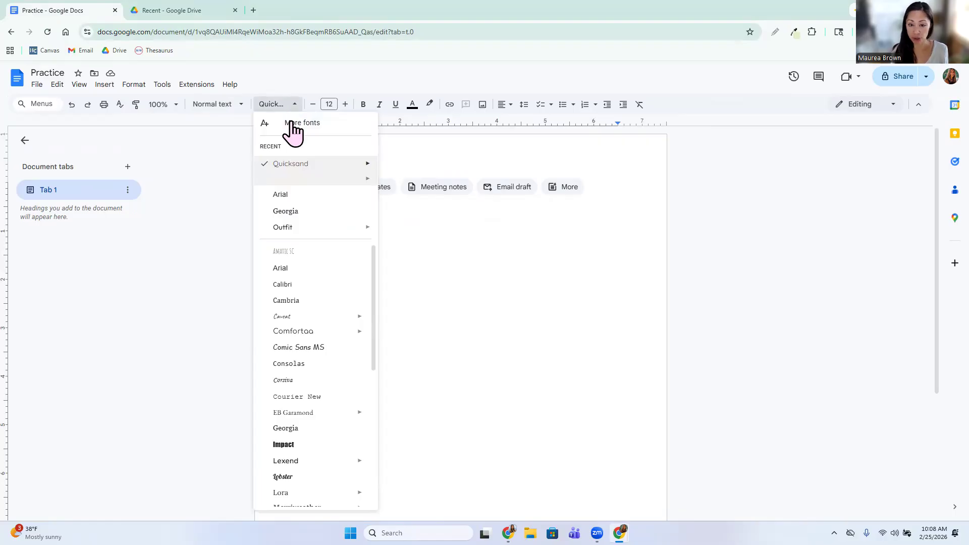
{"action": "mouse_move", "coordinate": [303, 463]}
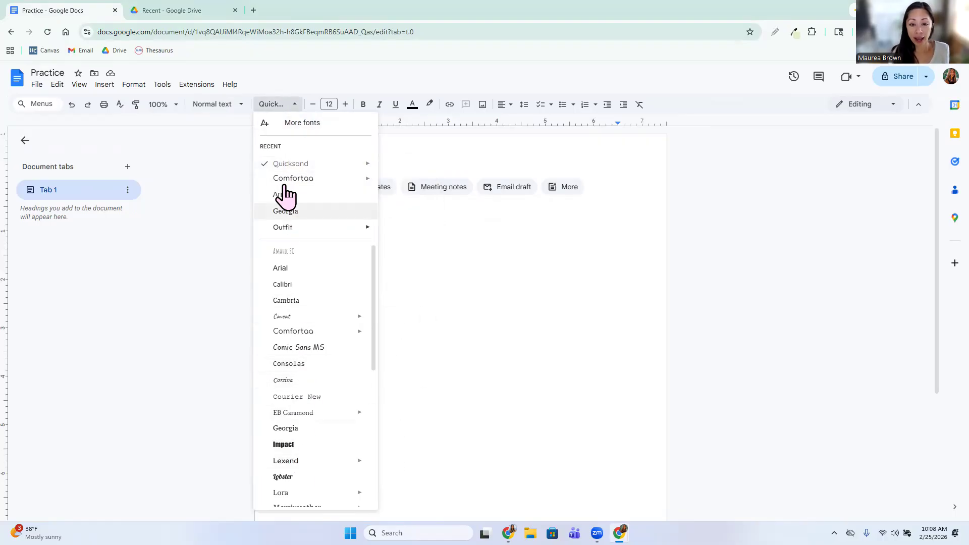
{"action": "mouse_move", "coordinate": [281, 165]}
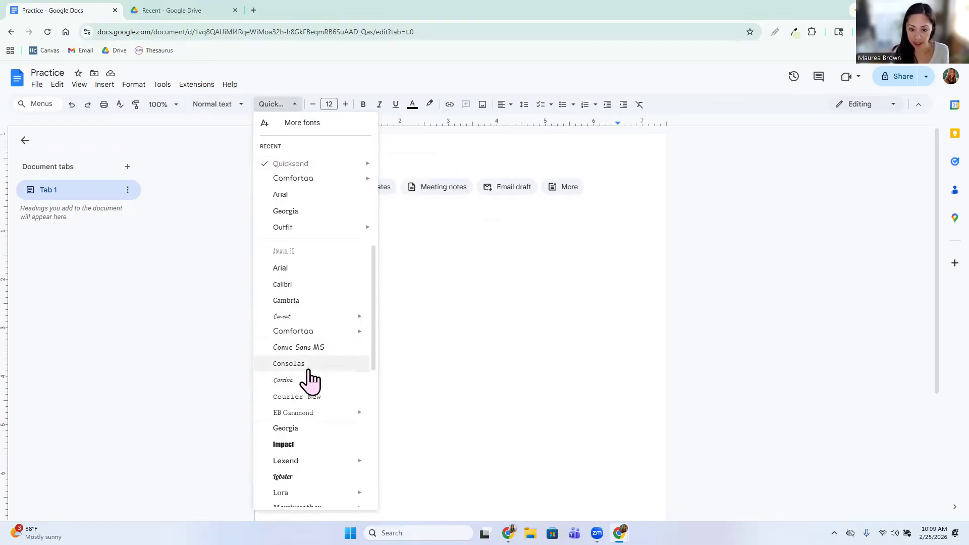
{"action": "left_click", "coordinate": [304, 379]}
{"action": "type", "text": "asdfasdfsadfsadfsdaf"}
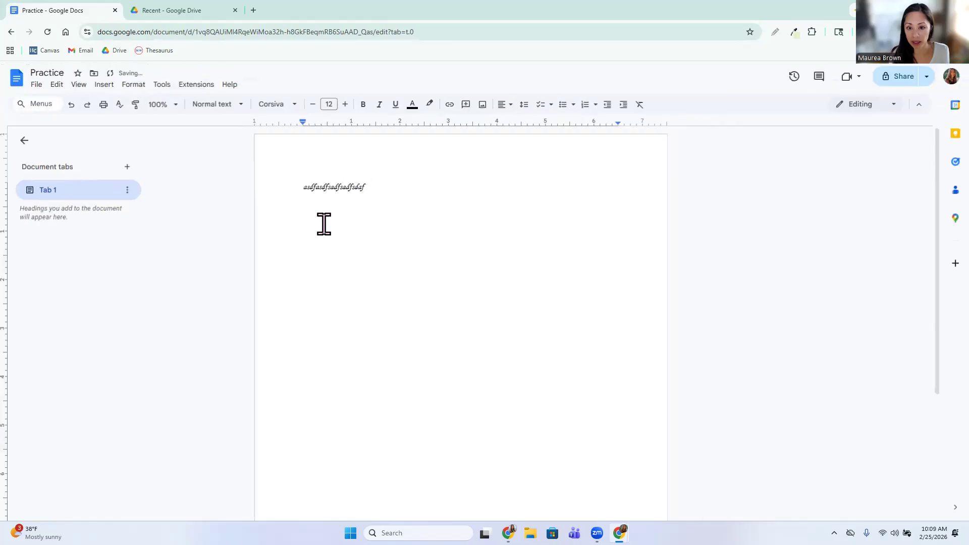
{"action": "left_click_drag", "start_coordinate": [407, 184], "coordinate": [266, 179]}
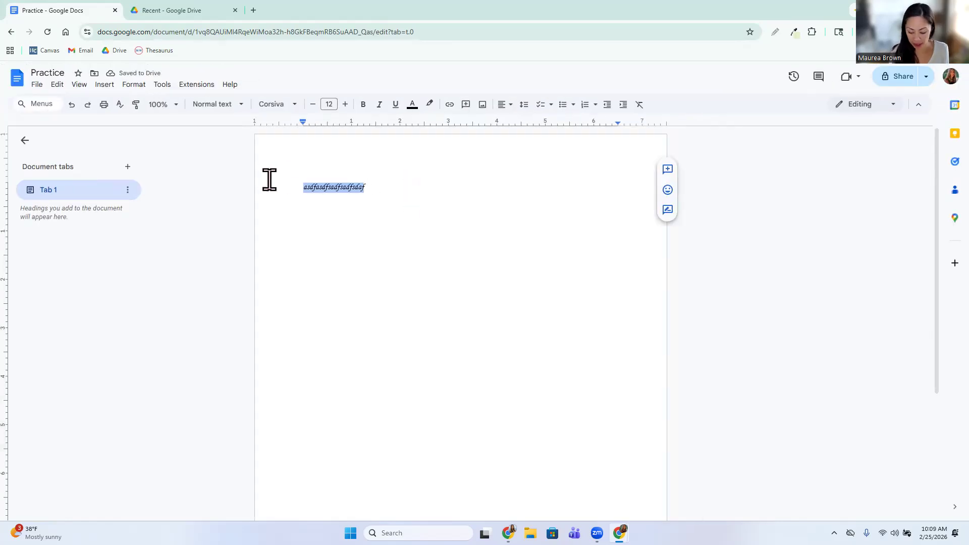
{"action": "key", "text": "BackSpace"}
- Set the blank document's text to Quicksand Medium at size 14
{"action": "left_click", "coordinate": [271, 107]}
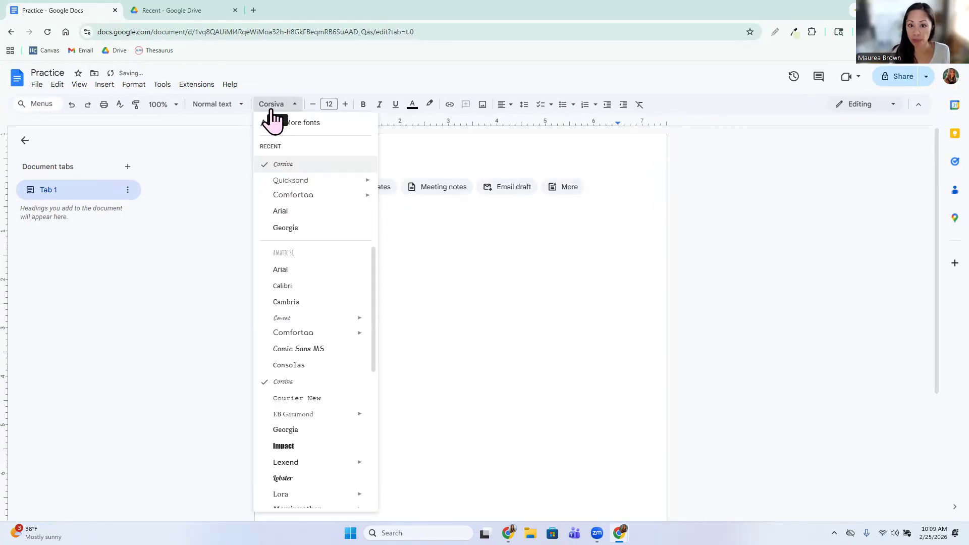
{"action": "mouse_move", "coordinate": [298, 180]}
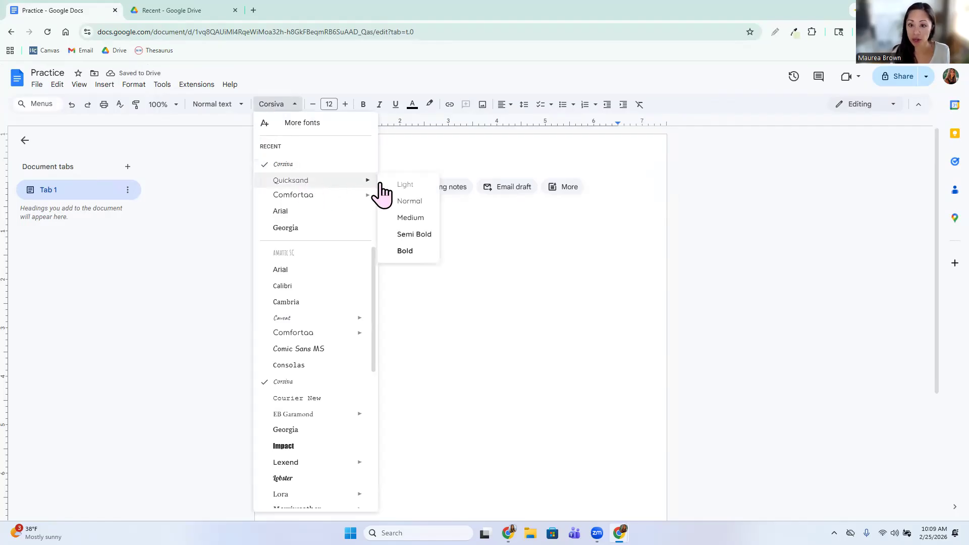
{"action": "left_click", "coordinate": [429, 222]}
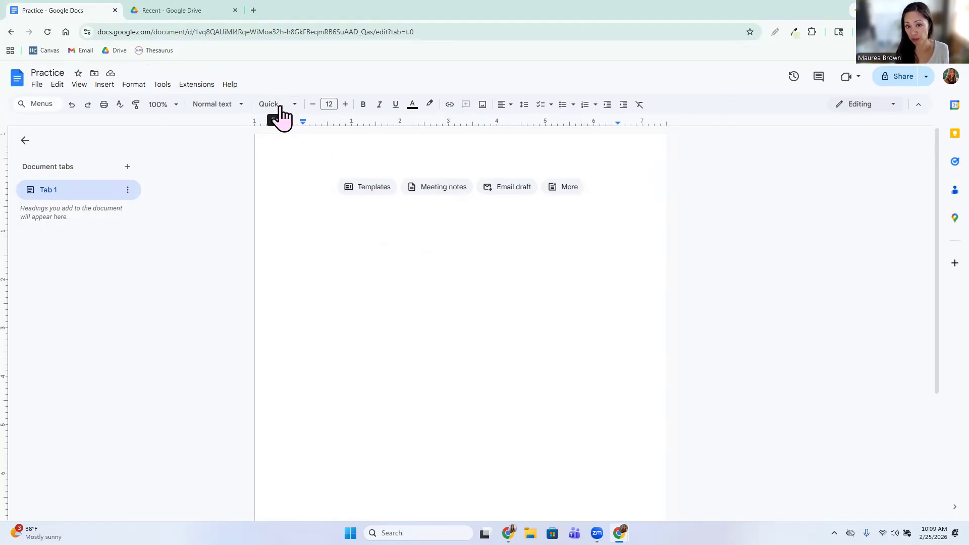
{"action": "left_click", "coordinate": [345, 104]}
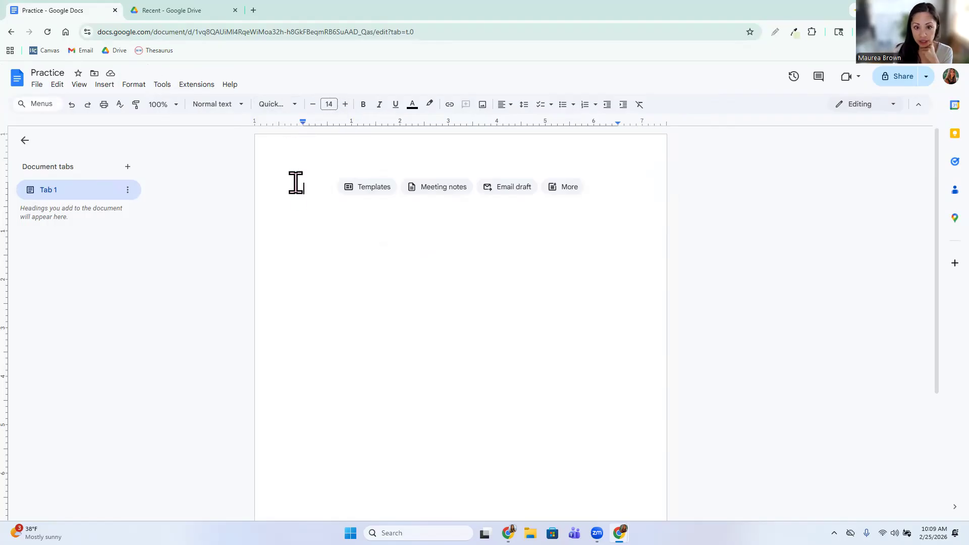
- Update the Normal text style to match the current font and size
{"action": "left_click", "coordinate": [235, 107]}
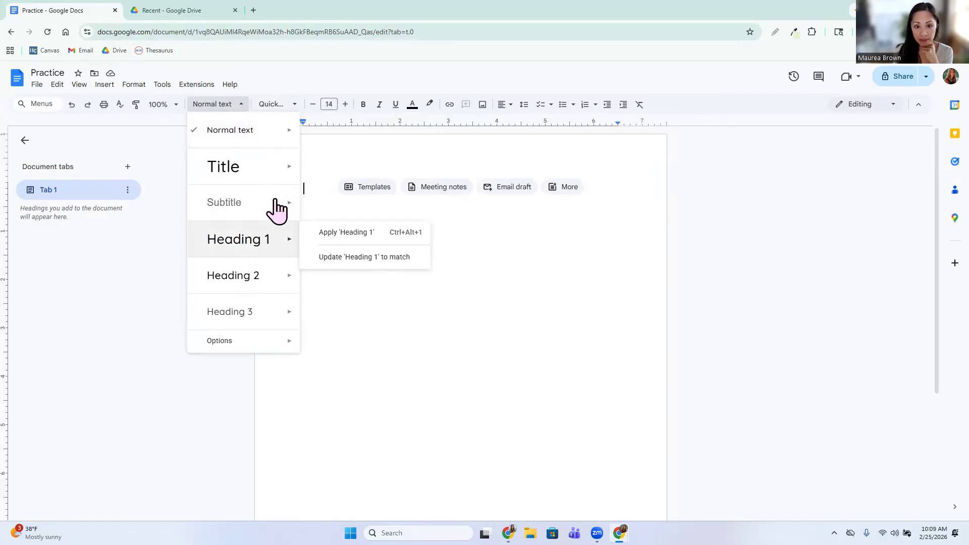
{"action": "mouse_move", "coordinate": [235, 233]}
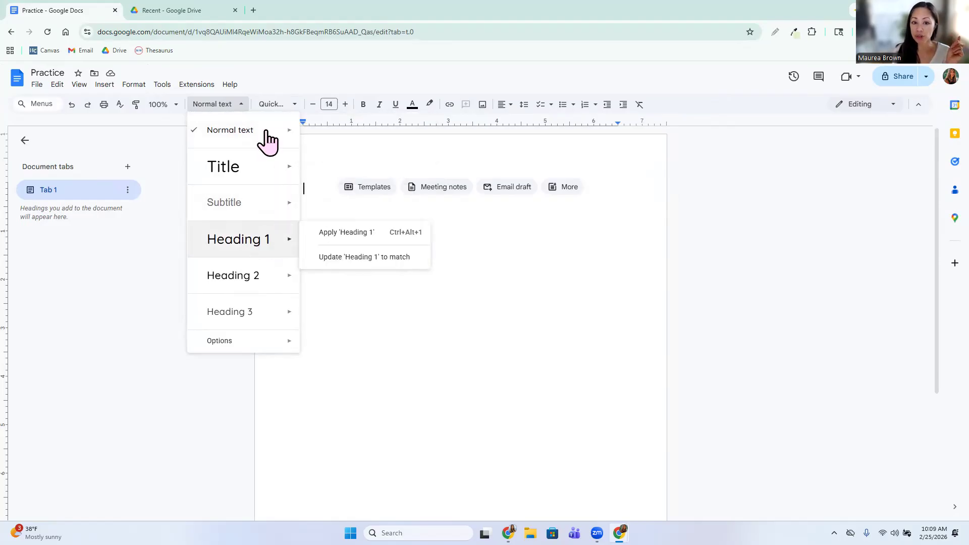
{"action": "mouse_move", "coordinate": [260, 123]}
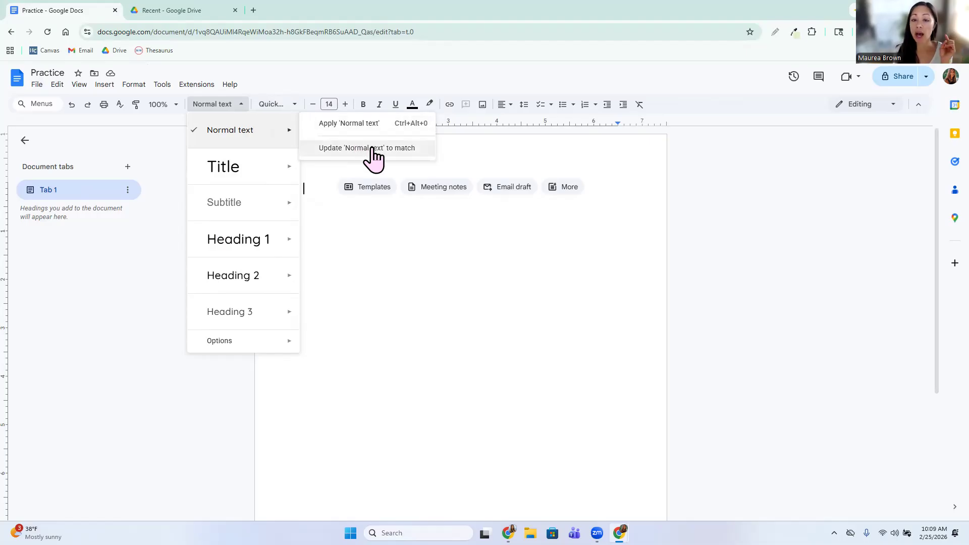
{"action": "left_click", "coordinate": [406, 148]}
- Test the updated Normal text style with random sample letters and clear them from the page
{"action": "type", "text": "trtwrt"}
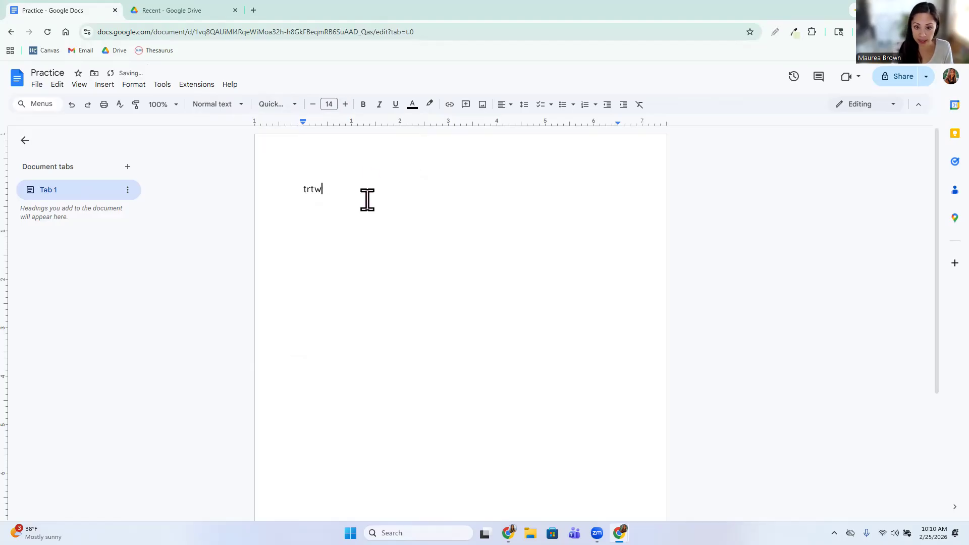
{"action": "key", "text": "BackSpace"}
{"action": "key", "text": "BackSpace"}
{"action": "key", "text": "BackSpace"}
{"action": "key", "text": "BackSpace"}
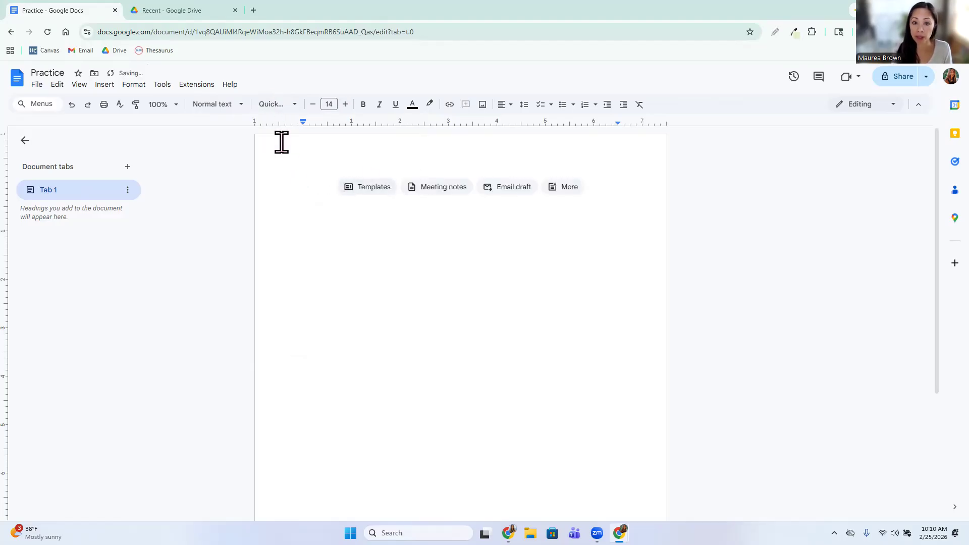
{"action": "type", "text": "ererere"}
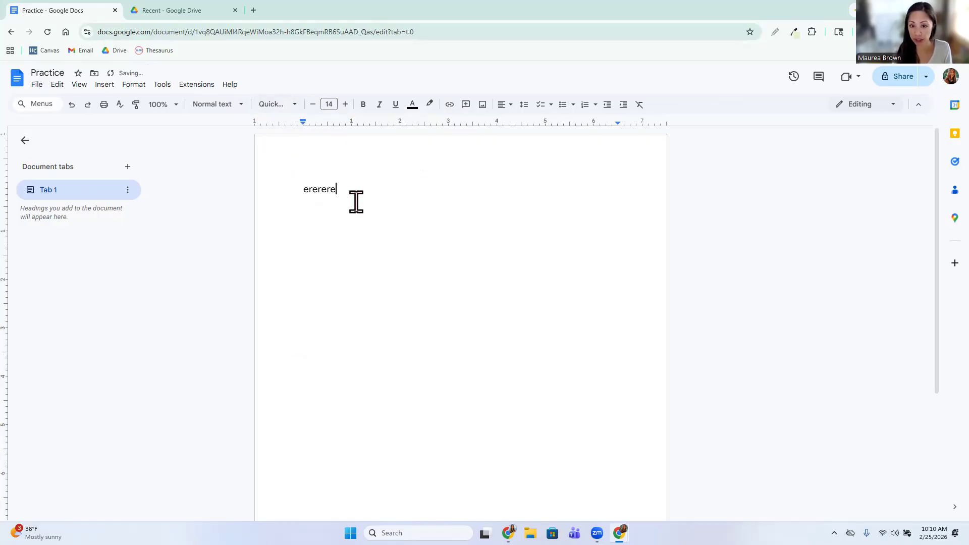
{"action": "left_click_drag", "start_coordinate": [356, 202], "coordinate": [282, 191]}
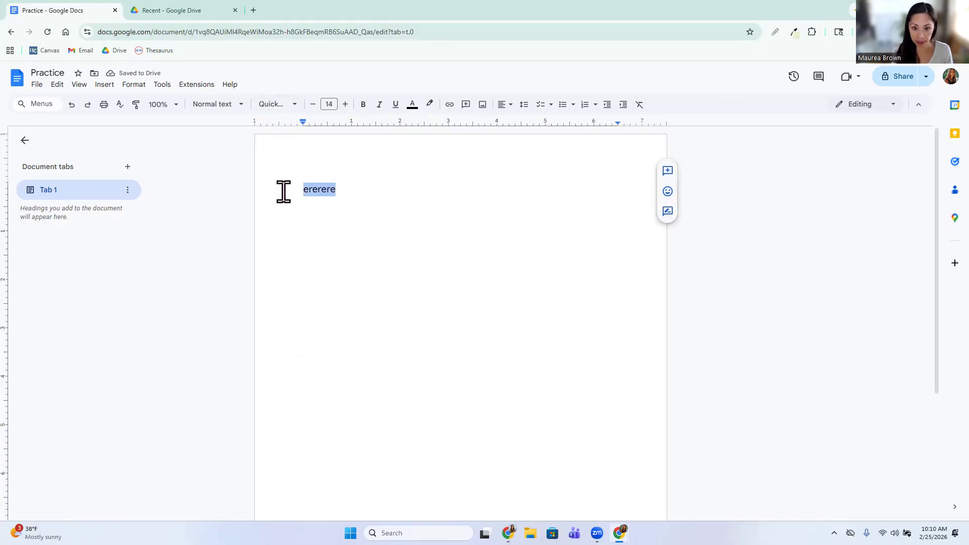
{"action": "key", "text": "BackSpace"}
- Enter "Practice", a blank line, and "Favorite Places in Washington State", followed by West Seattle, Amazon Sphere and San Juan Islands on separate lines
{"action": "type", "text": "Practice"}
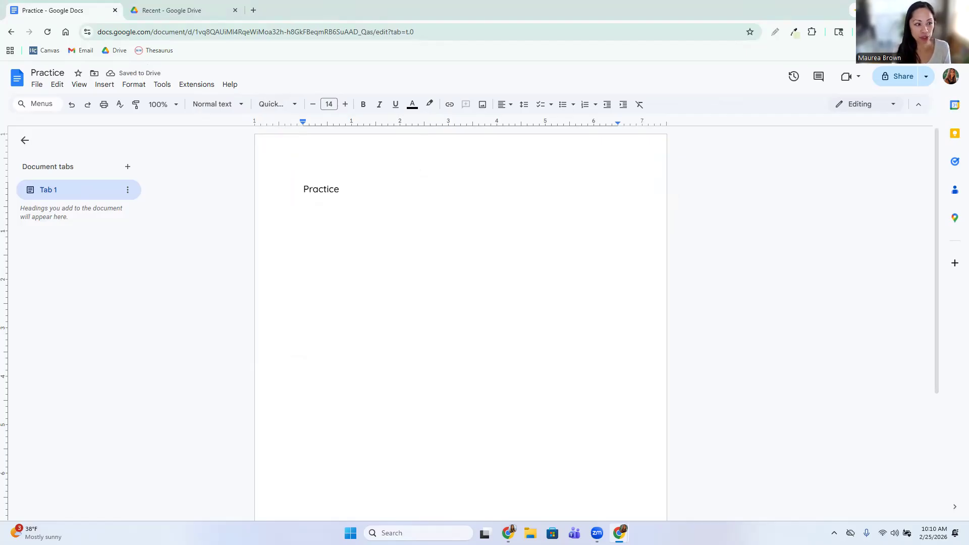
{"action": "double_click", "coordinate": [333, 222]}
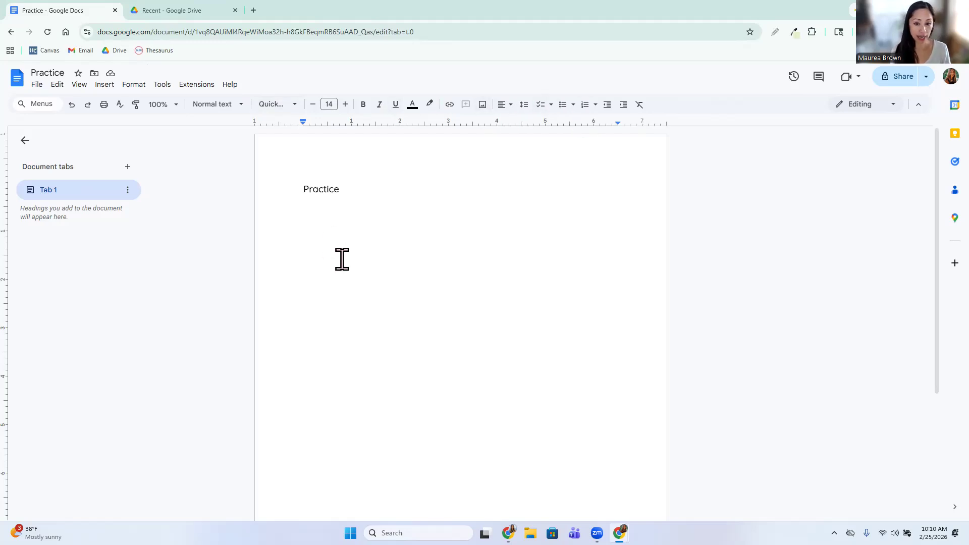
{"action": "type", "text": "Favori"}
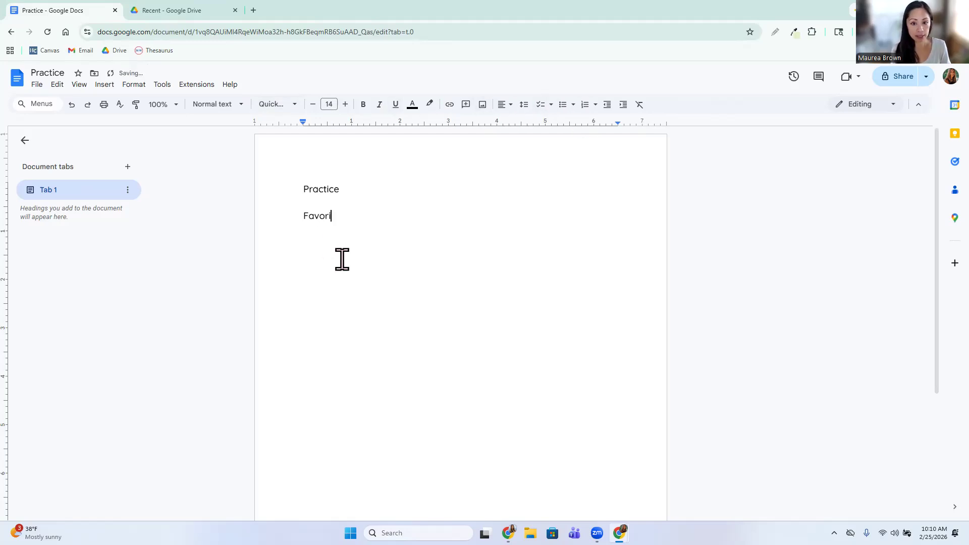
{"action": "type", "text": "te Places in Washington State"}
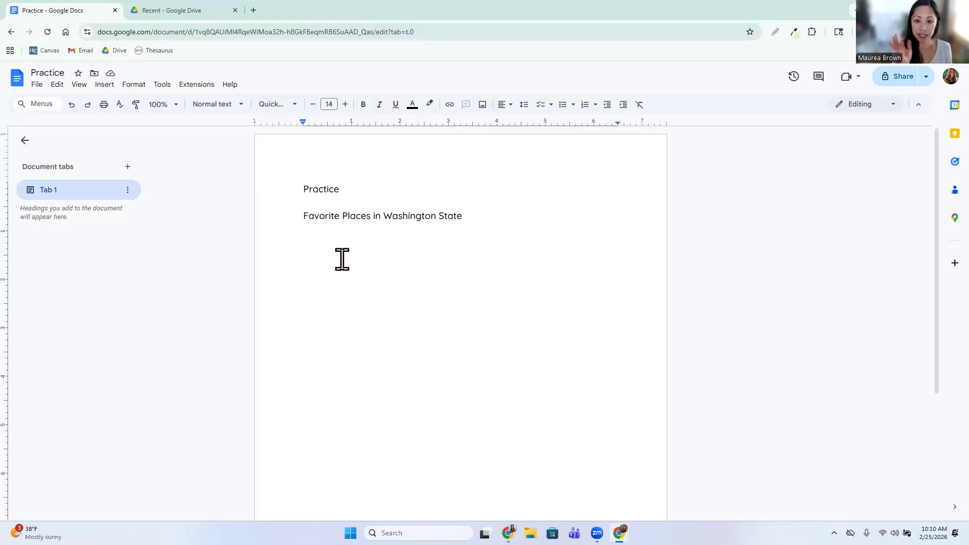
{"action": "type", "text": "West Seattle"}
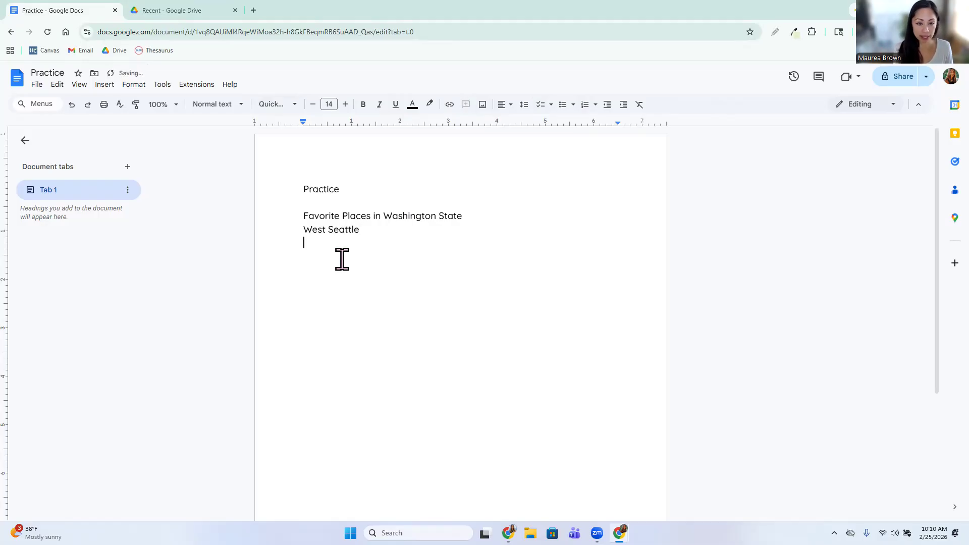
{"action": "type", "text": "Amazon Sphere"}
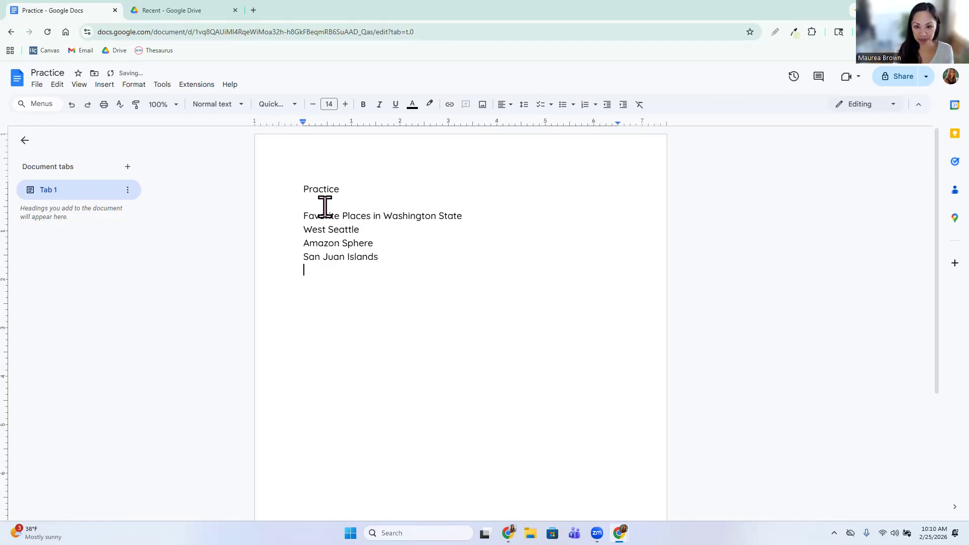
- After a blank line, add "Activities to do in Washington State" with Running at Alki, Hiking and Swimming on separate lines below
{"action": "key", "text": "Return"}
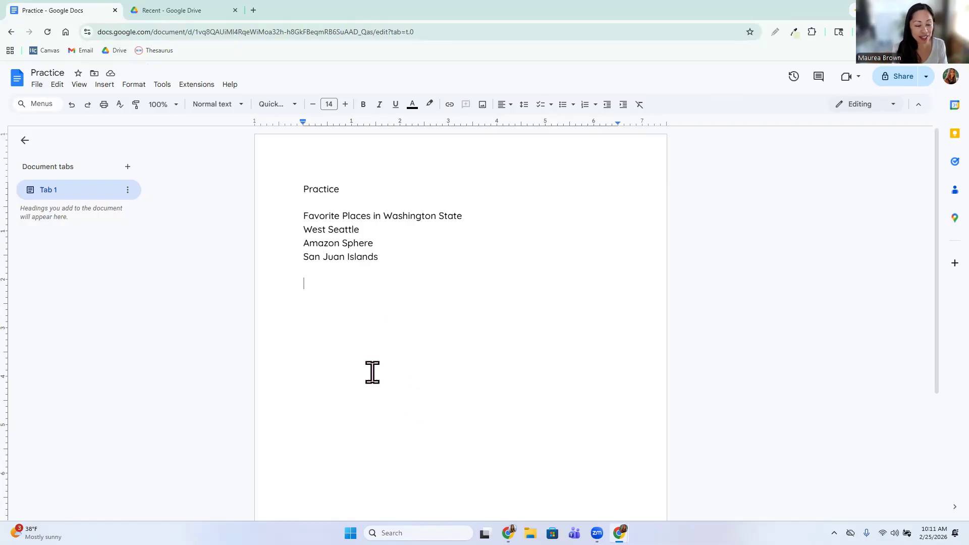
{"action": "type", "text": "A"}
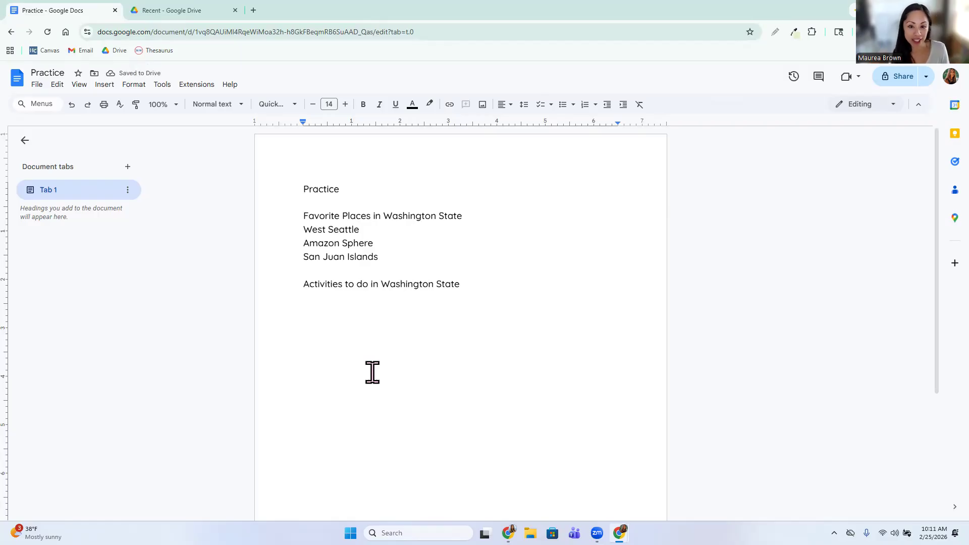
{"action": "type", "text": "Running at Alki"}
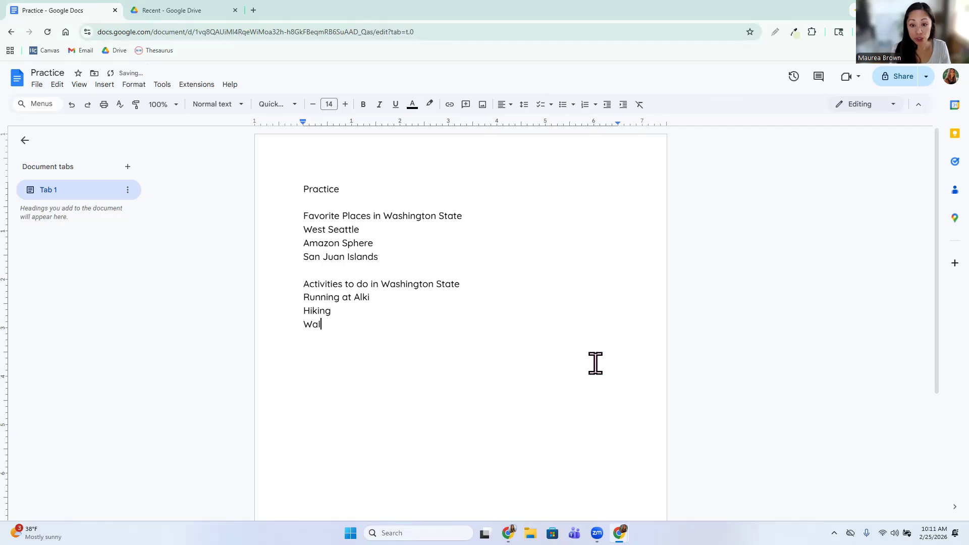
{"action": "left_click", "coordinate": [331, 311]}
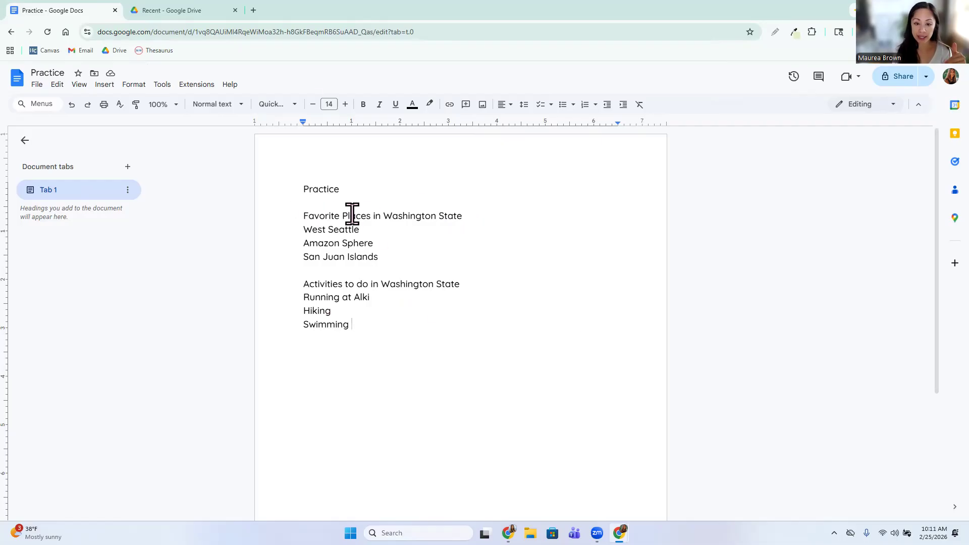
- Apply the Heading 1 style to the line "Favorite Places in Washington State"
{"action": "right_click", "coordinate": [470, 217]}
{"action": "left_click", "coordinate": [426, 223]}
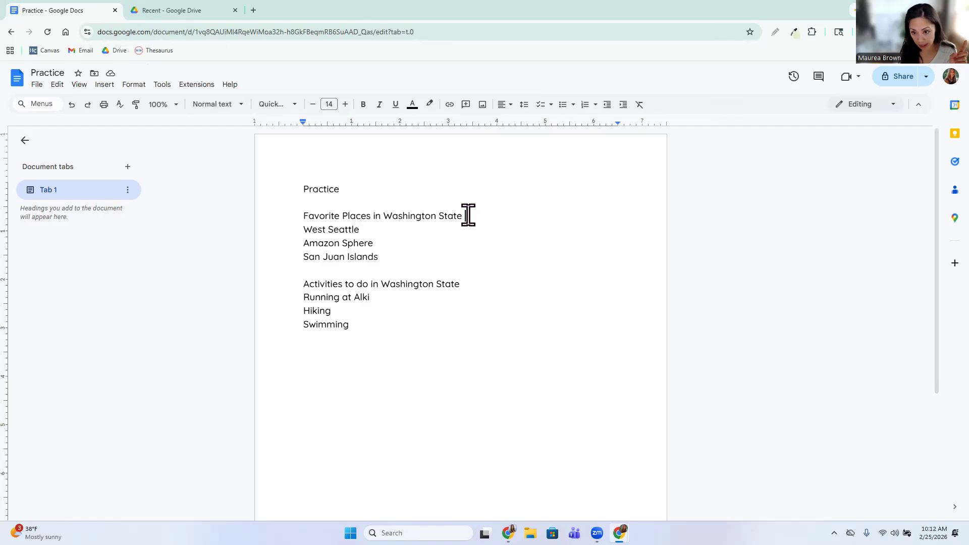
{"action": "left_click_drag", "start_coordinate": [468, 215], "coordinate": [302, 216]}
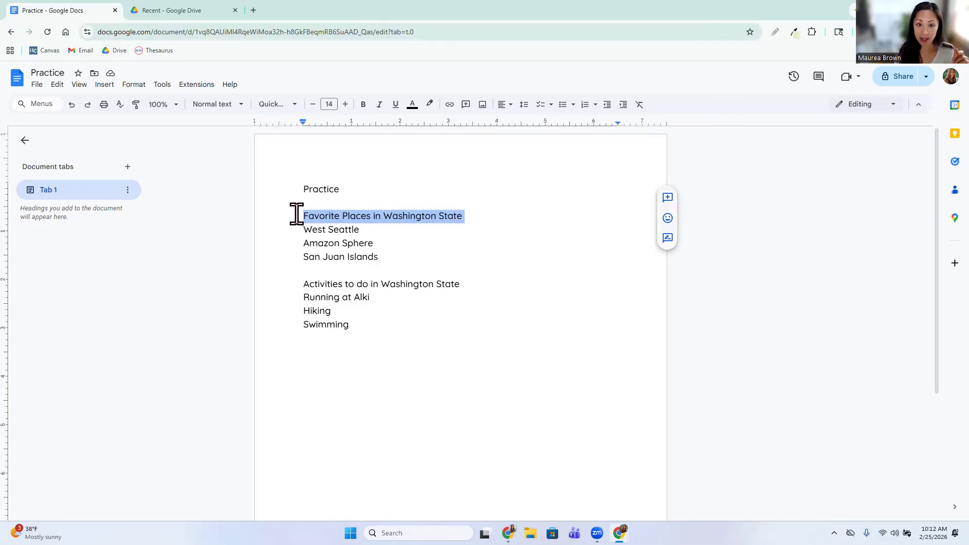
{"action": "left_click", "coordinate": [239, 109]}
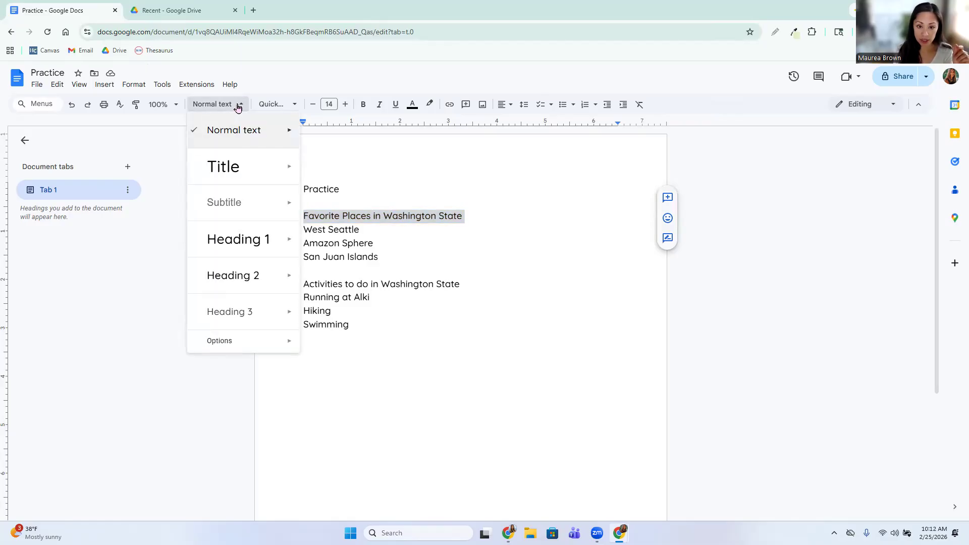
{"action": "mouse_move", "coordinate": [256, 240]}
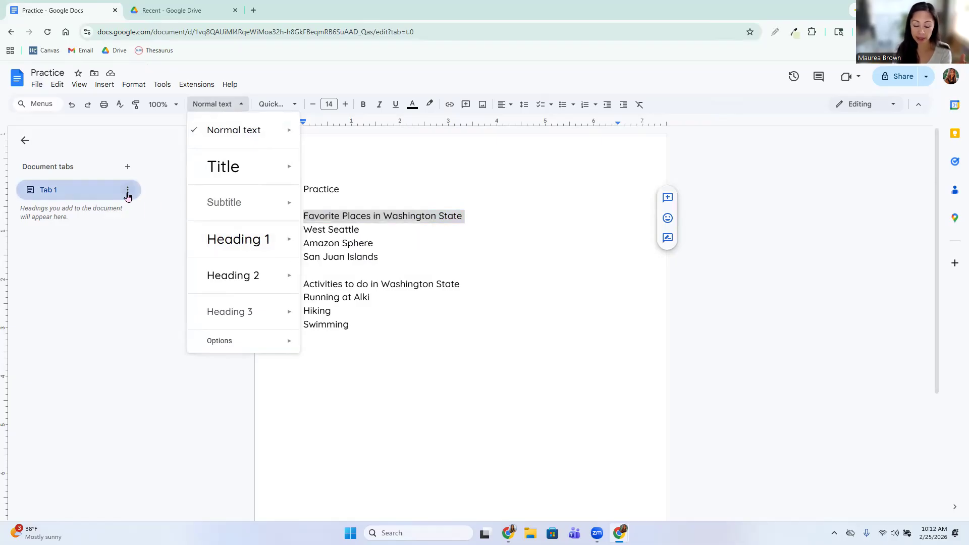
{"action": "left_click", "coordinate": [231, 247]}
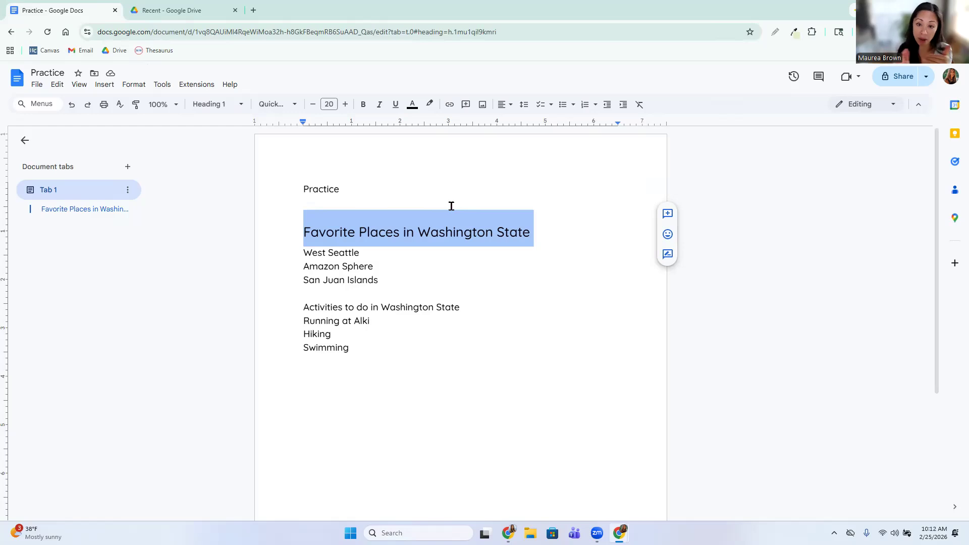
- Set the font size of the "Favorite Places in Washington State" heading to 18
{"action": "left_click", "coordinate": [332, 104]}
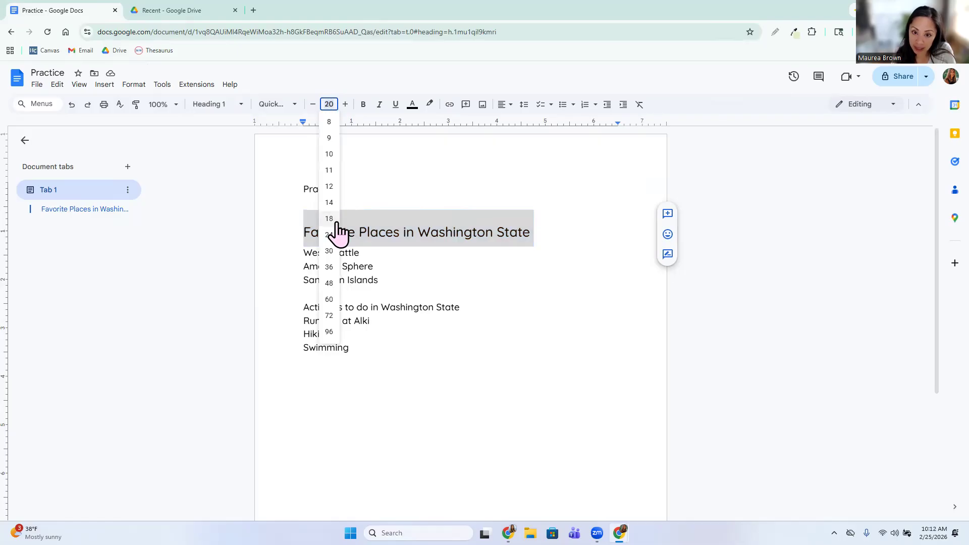
{"action": "left_click", "coordinate": [313, 104]}
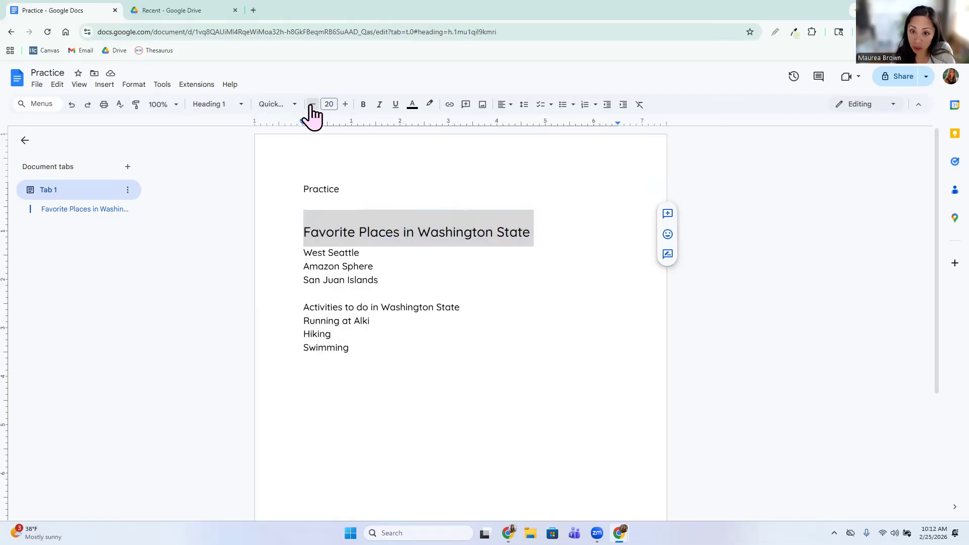
{"action": "left_click", "coordinate": [313, 104]}
{"action": "left_click", "coordinate": [313, 104]}
{"action": "left_click", "coordinate": [346, 104]}
{"action": "left_click", "coordinate": [329, 104]}
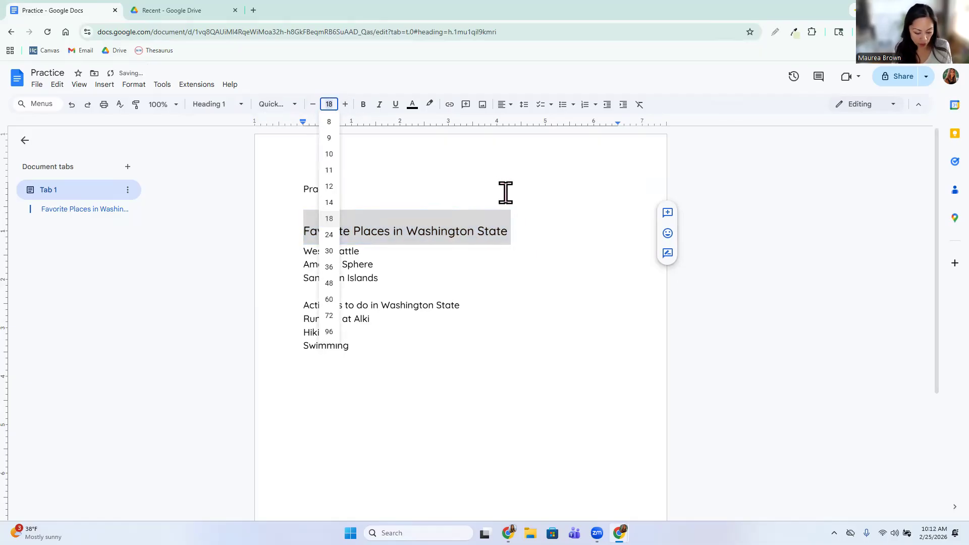
{"action": "key", "text": "Return"}
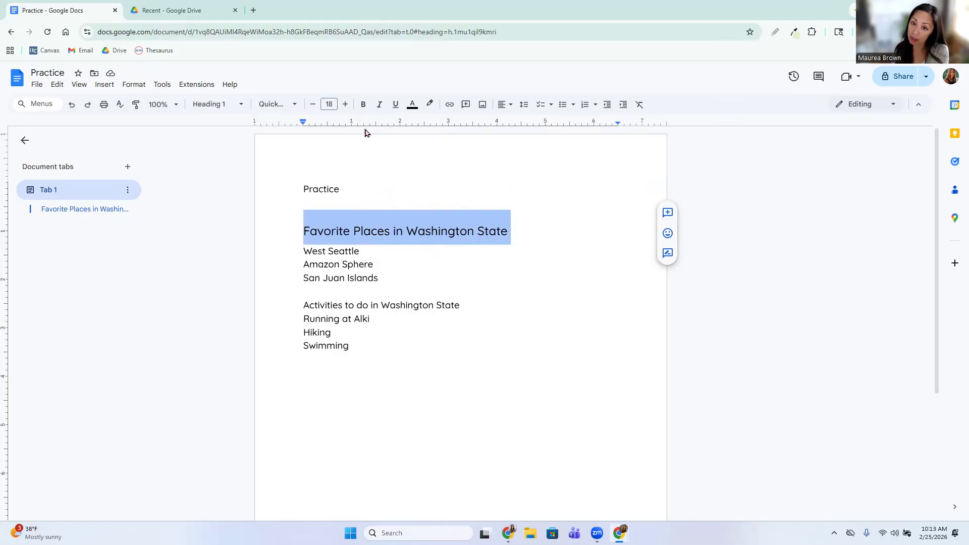
- Format the "Favorite Places in Washington State" heading as bold, blue and underlined
{"action": "left_click", "coordinate": [363, 105]}
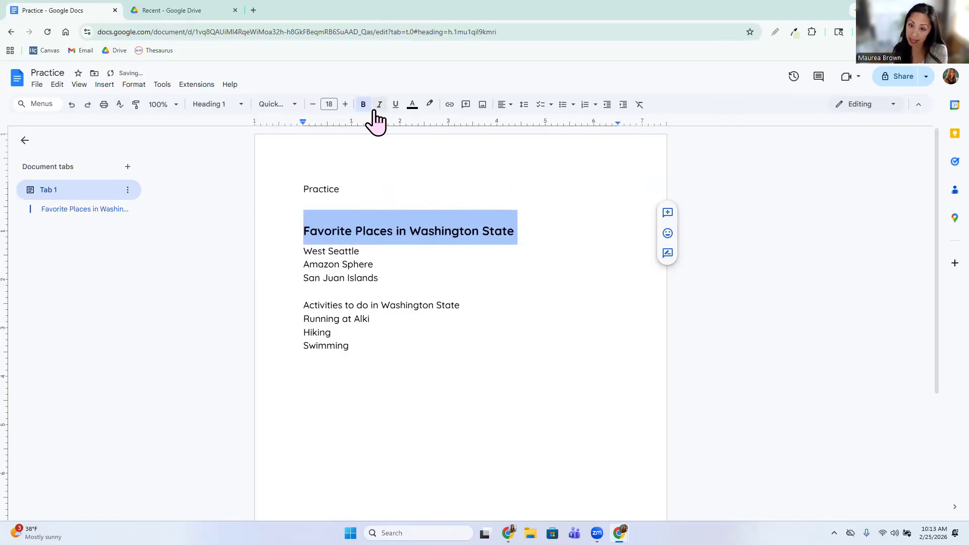
{"action": "left_click", "coordinate": [413, 107]}
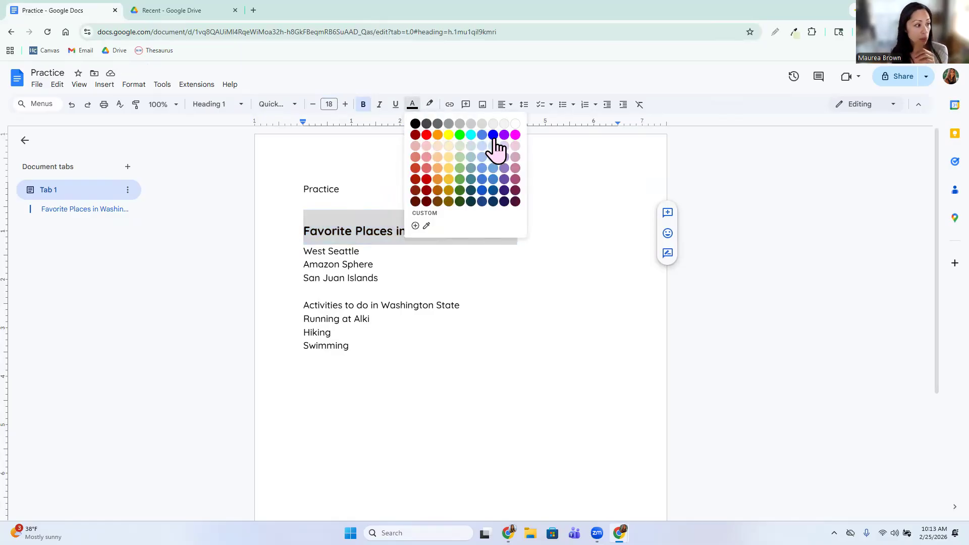
{"action": "left_click", "coordinate": [493, 135]}
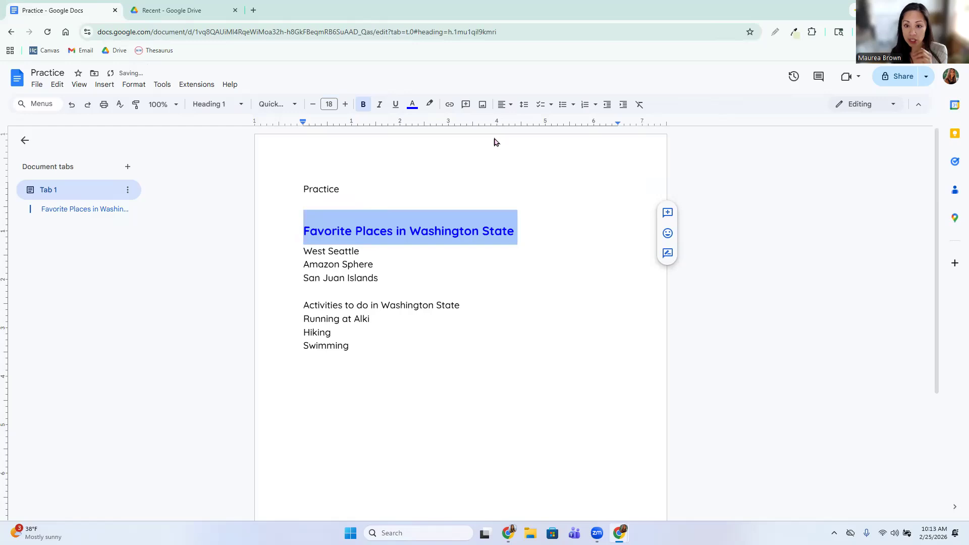
{"action": "left_click", "coordinate": [396, 106]}
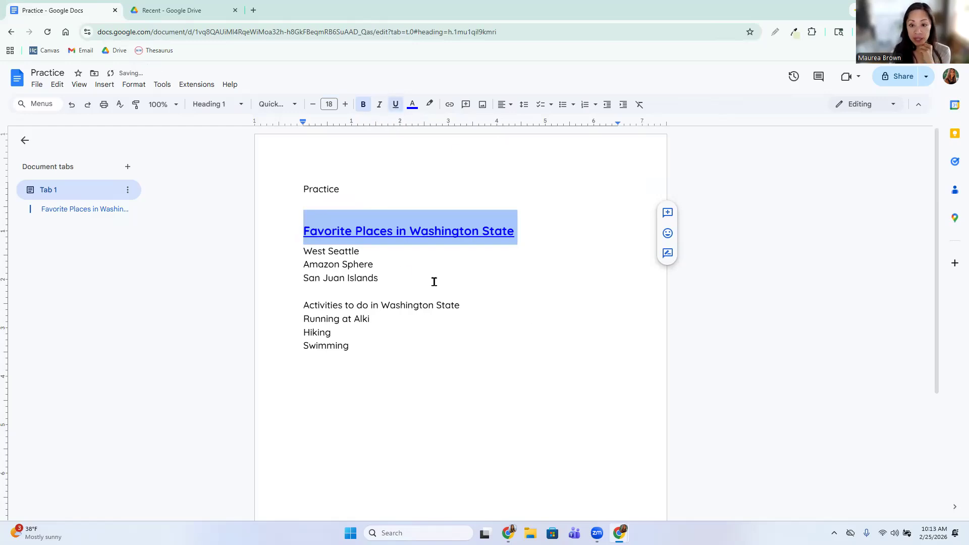
{"action": "left_click", "coordinate": [394, 268]}
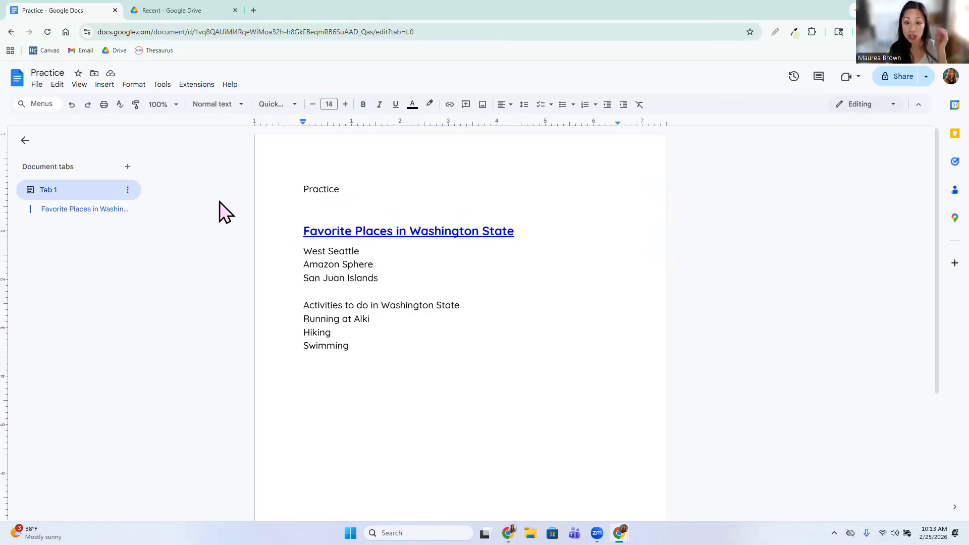
{"action": "left_click", "coordinate": [515, 233]}
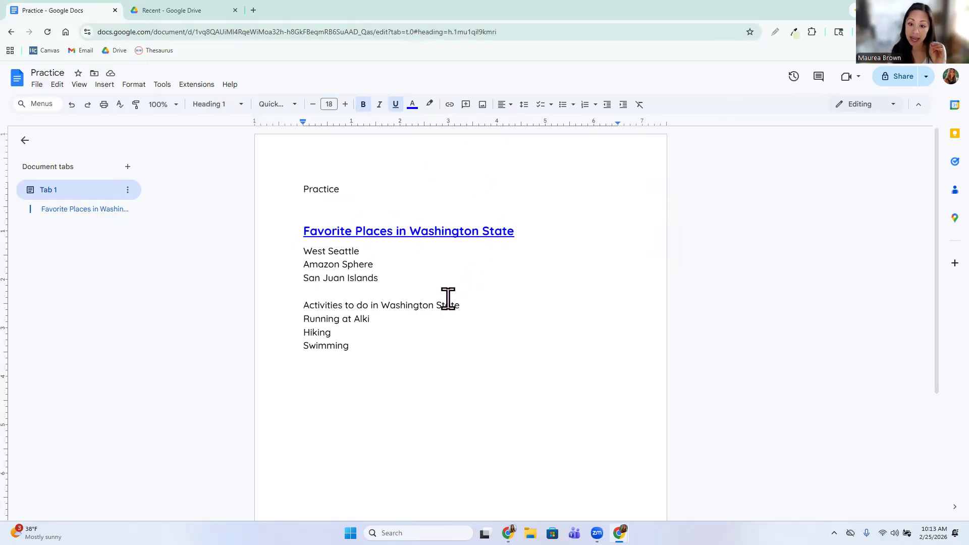
{"action": "left_click", "coordinate": [420, 305]}
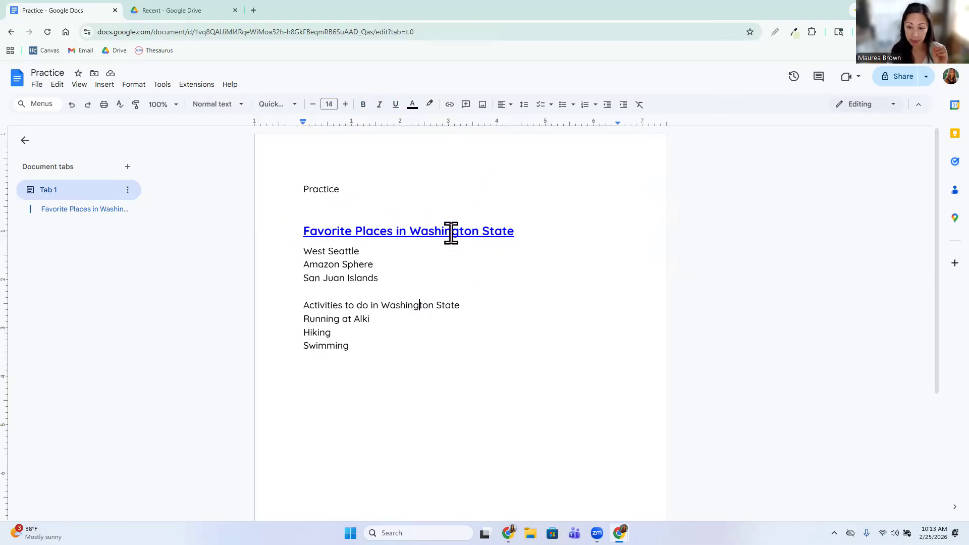
{"action": "left_click_drag", "start_coordinate": [463, 305], "coordinate": [260, 308]}
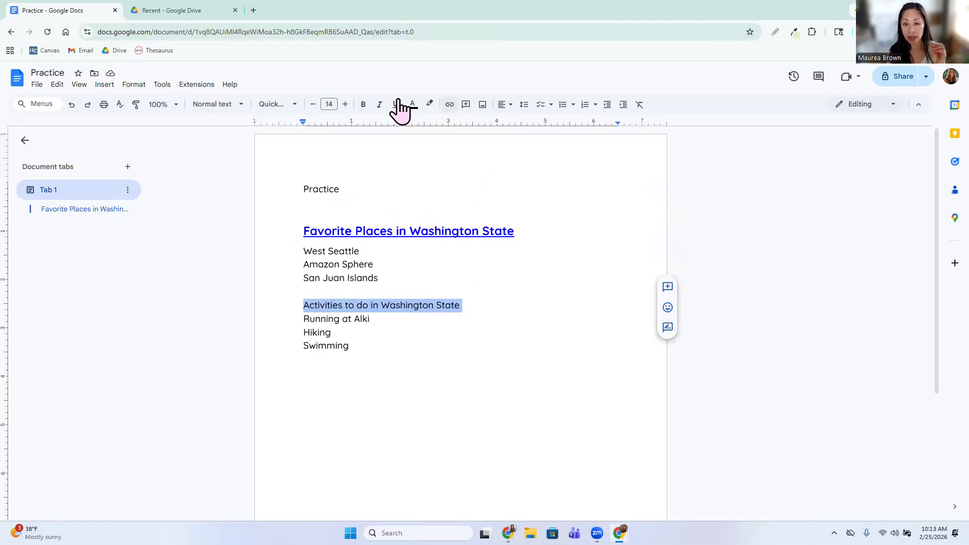
{"action": "left_click", "coordinate": [212, 104]}
{"action": "mouse_move", "coordinate": [283, 130]}
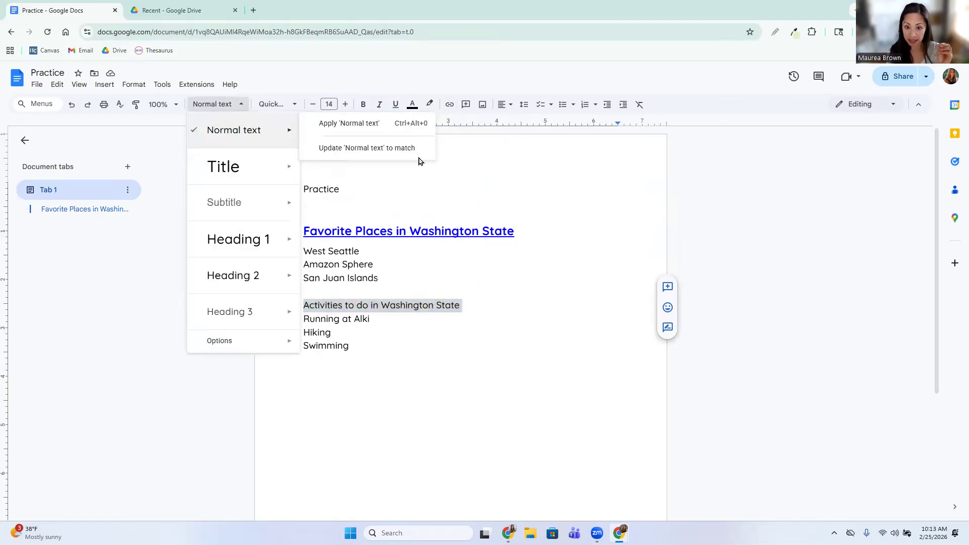
{"action": "left_click", "coordinate": [506, 185]}
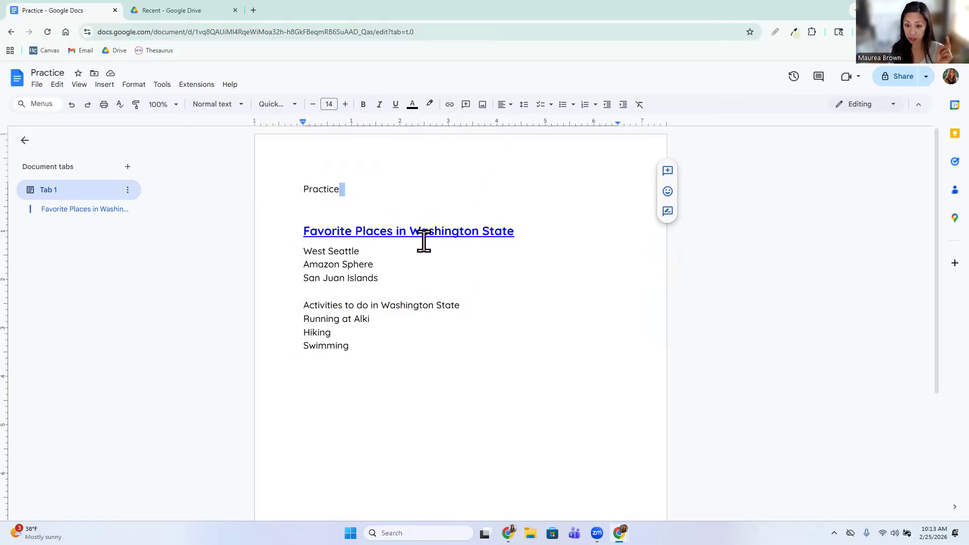
{"action": "left_click", "coordinate": [521, 233]}
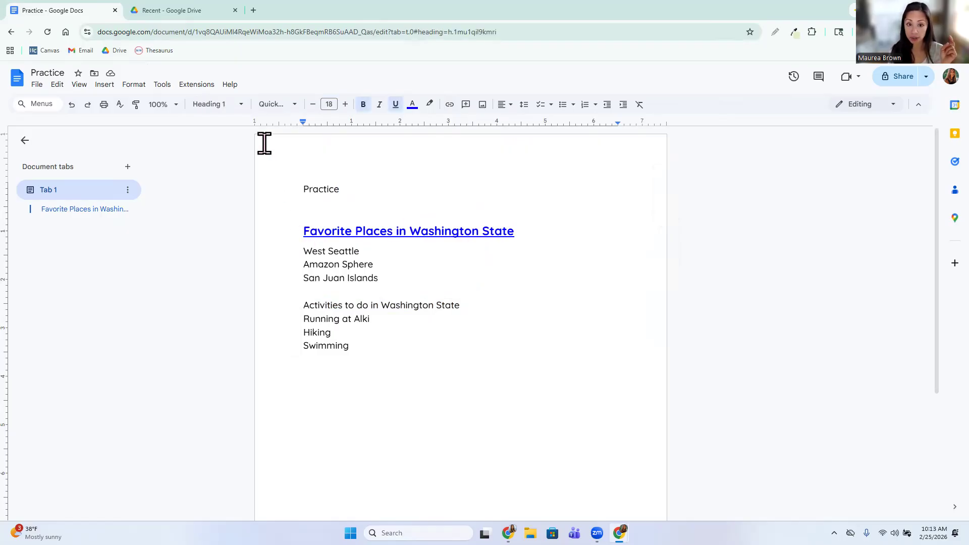
{"action": "left_click", "coordinate": [244, 117]}
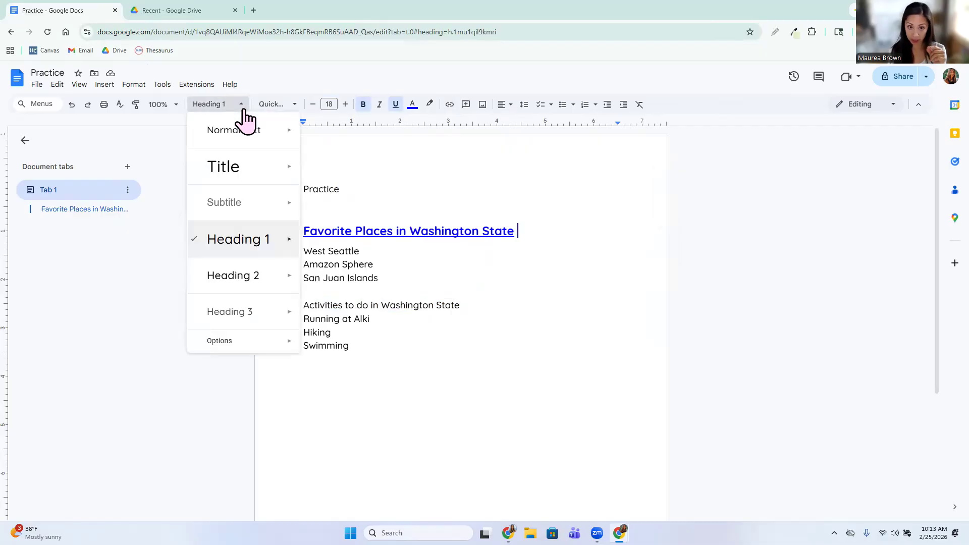
{"action": "mouse_move", "coordinate": [262, 199]}
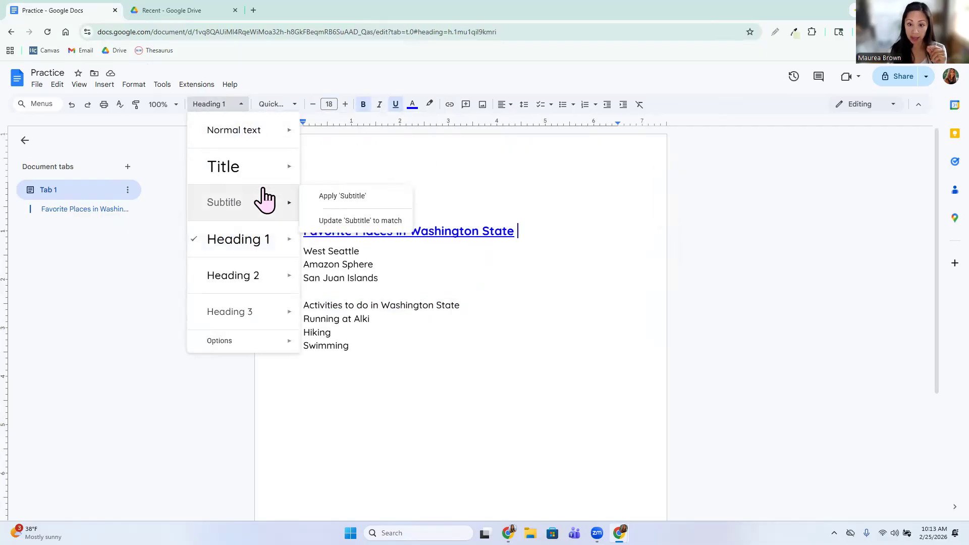
{"action": "mouse_move", "coordinate": [288, 256]}
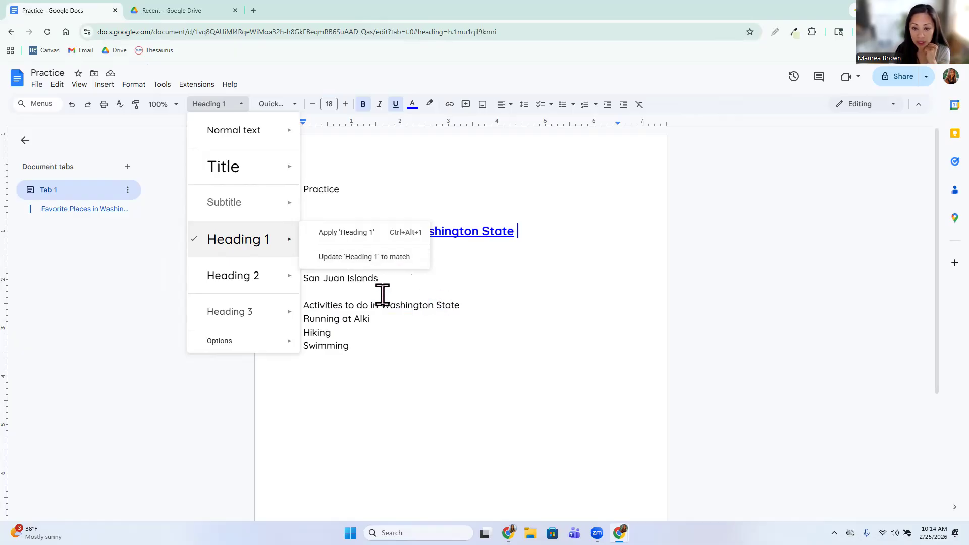
{"action": "left_click", "coordinate": [523, 187]}
{"action": "left_click", "coordinate": [472, 306]}
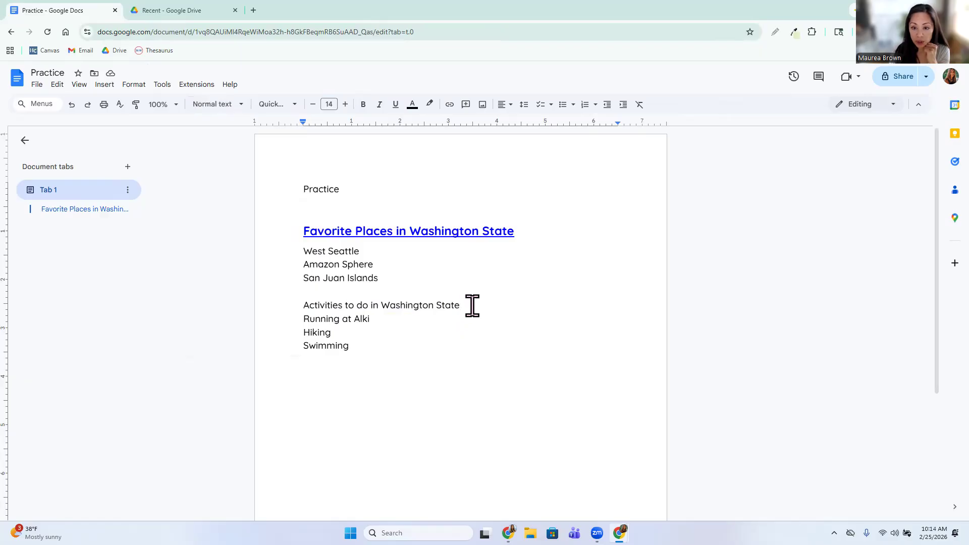
{"action": "left_click_drag", "start_coordinate": [472, 306], "coordinate": [288, 300]}
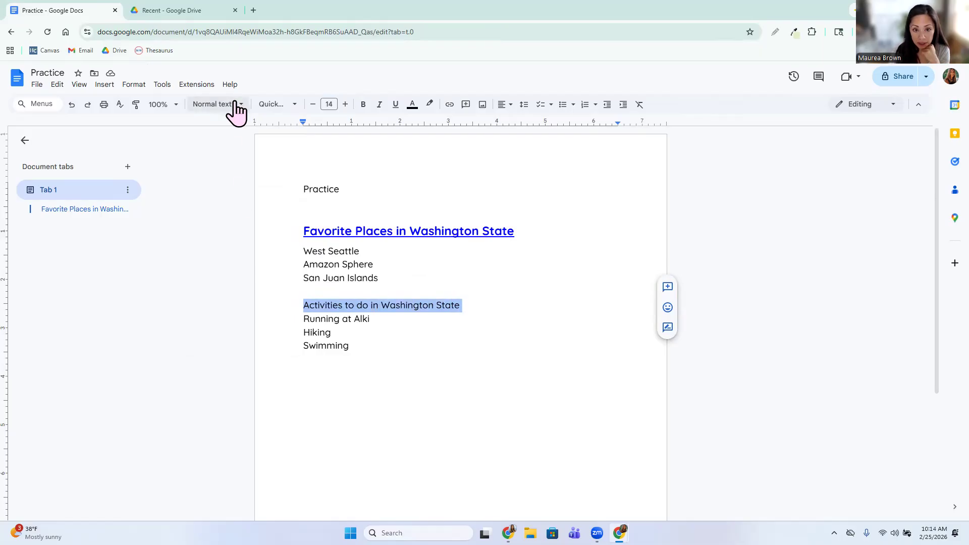
{"action": "left_click", "coordinate": [524, 225]}
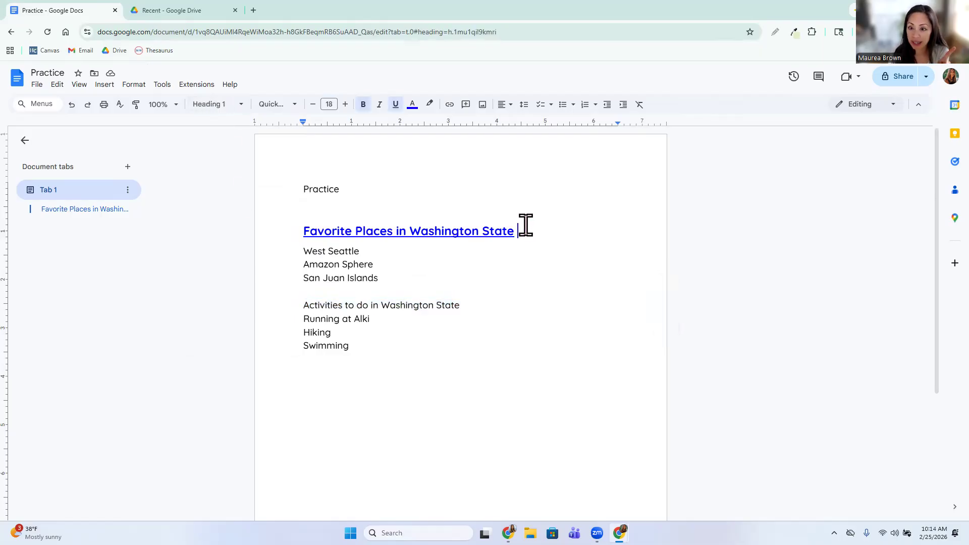
{"action": "left_click_drag", "start_coordinate": [517, 228], "coordinate": [292, 227]}
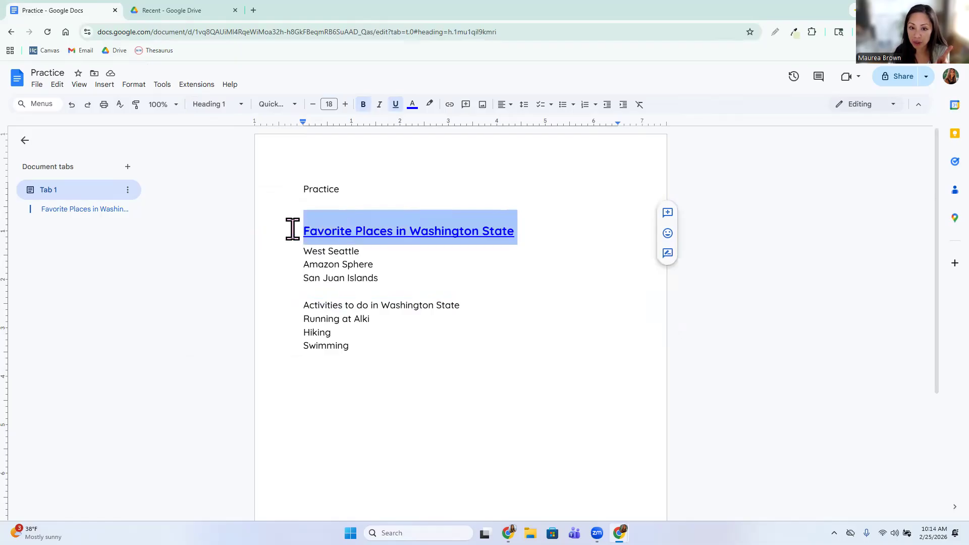
{"action": "left_click", "coordinate": [234, 105]}
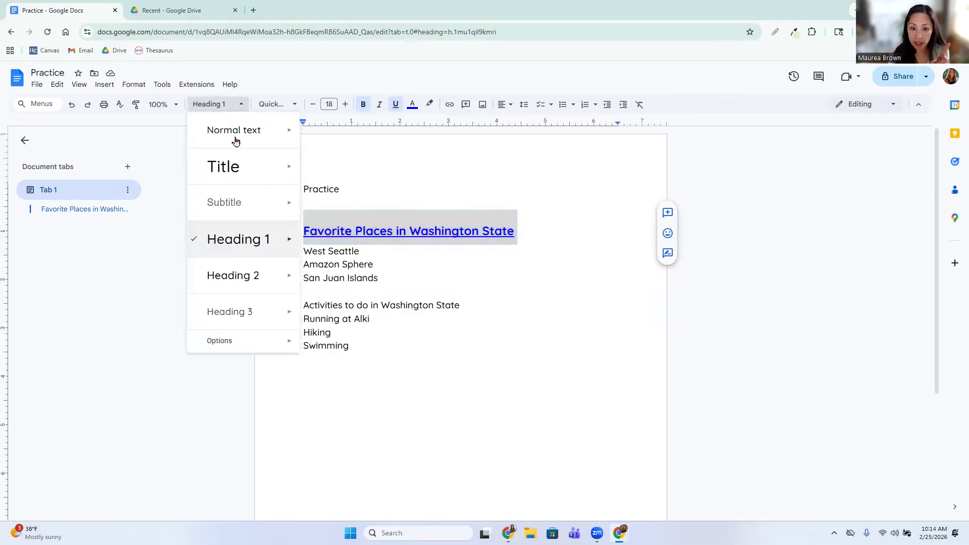
{"action": "mouse_move", "coordinate": [256, 242]}
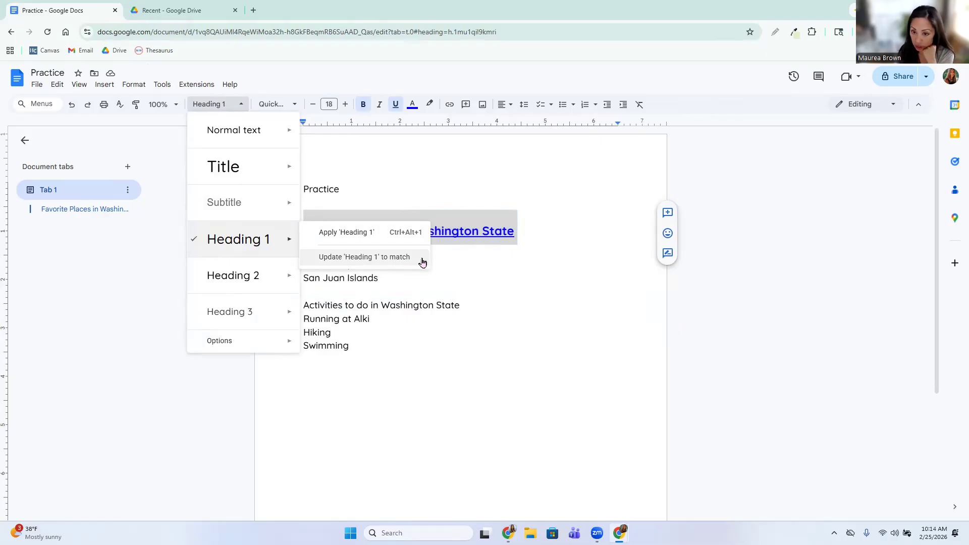
{"action": "left_click", "coordinate": [524, 228]}
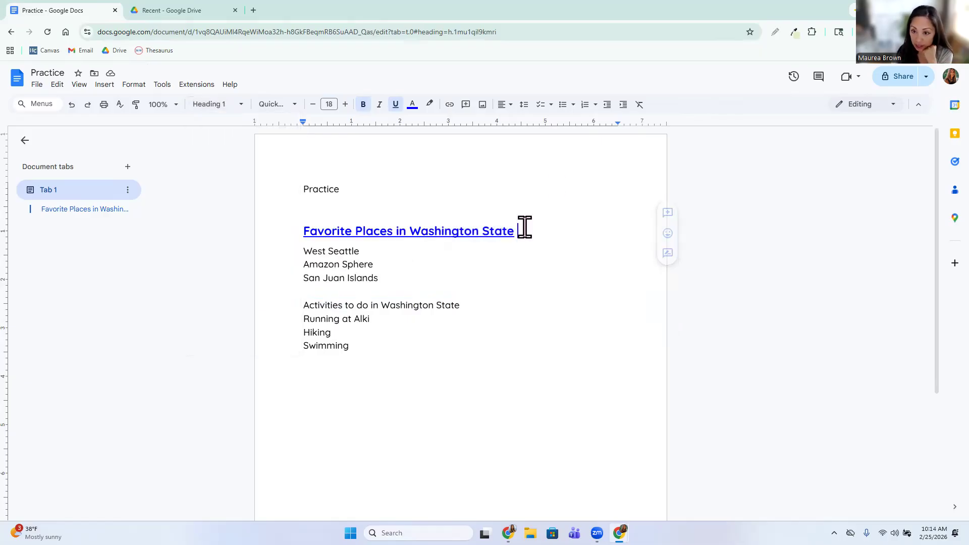
- Update the Heading 1 style to match the formatted "Favorite Places in Washington State" heading
{"action": "left_click_drag", "start_coordinate": [518, 230], "coordinate": [293, 217]}
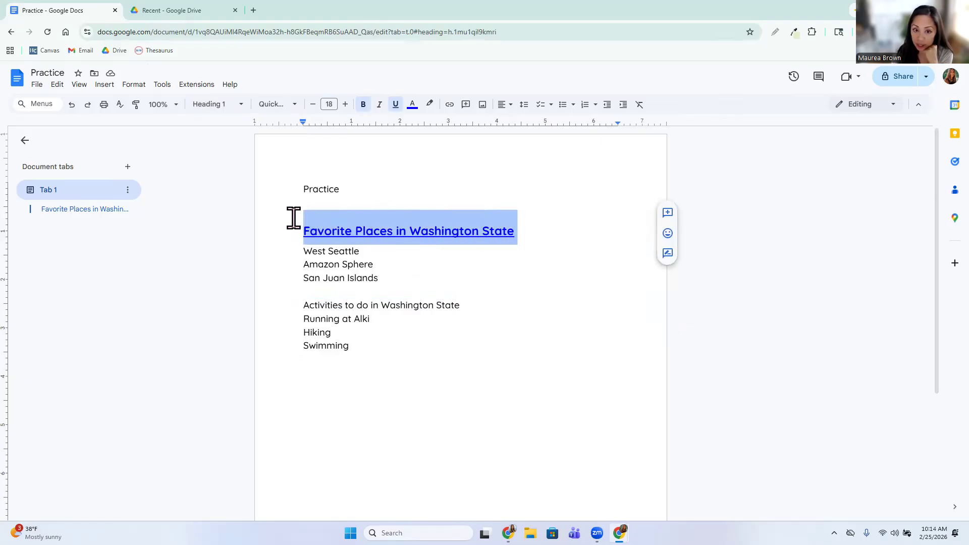
{"action": "left_click", "coordinate": [240, 106]}
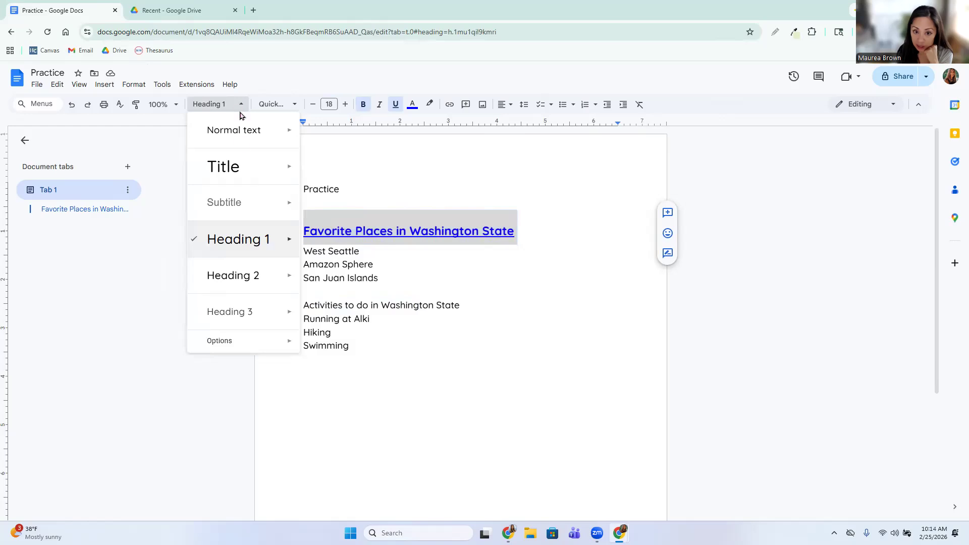
{"action": "mouse_move", "coordinate": [269, 250]}
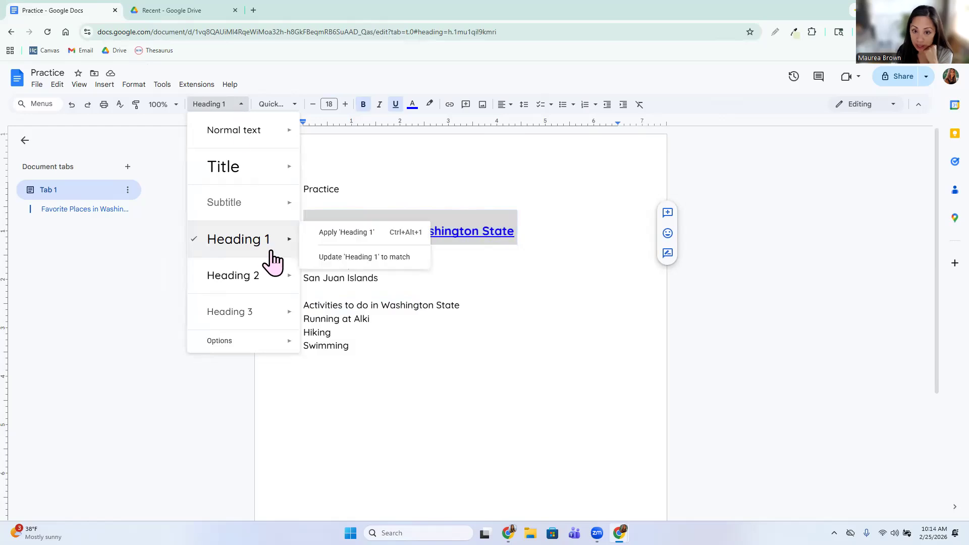
{"action": "left_click", "coordinate": [403, 258]}
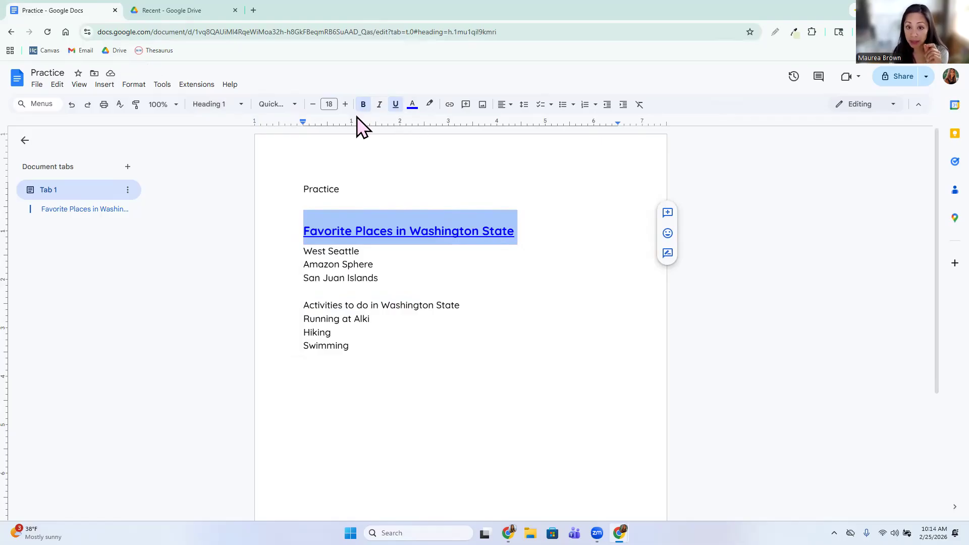
{"action": "left_click", "coordinate": [443, 303]}
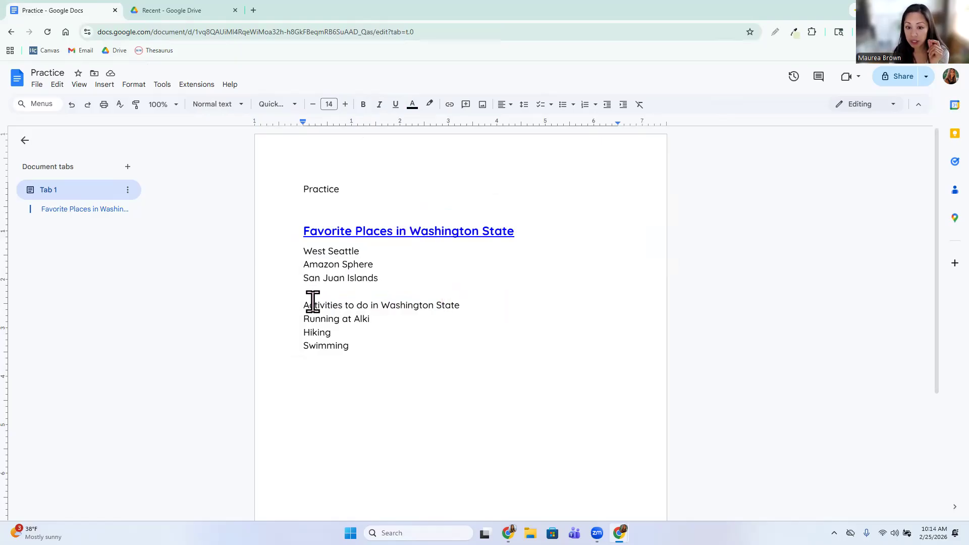
- Apply the customised Heading 1 style to the line "Activities to do in Washington State"
{"action": "right_click", "coordinate": [359, 305]}
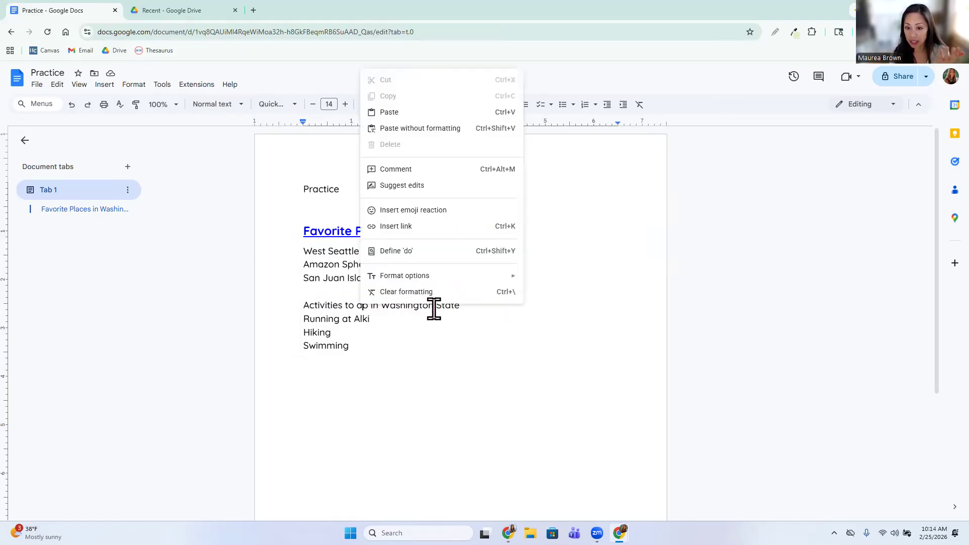
{"action": "left_click", "coordinate": [325, 293]}
{"action": "right_click", "coordinate": [324, 301]}
{"action": "left_click", "coordinate": [325, 307]}
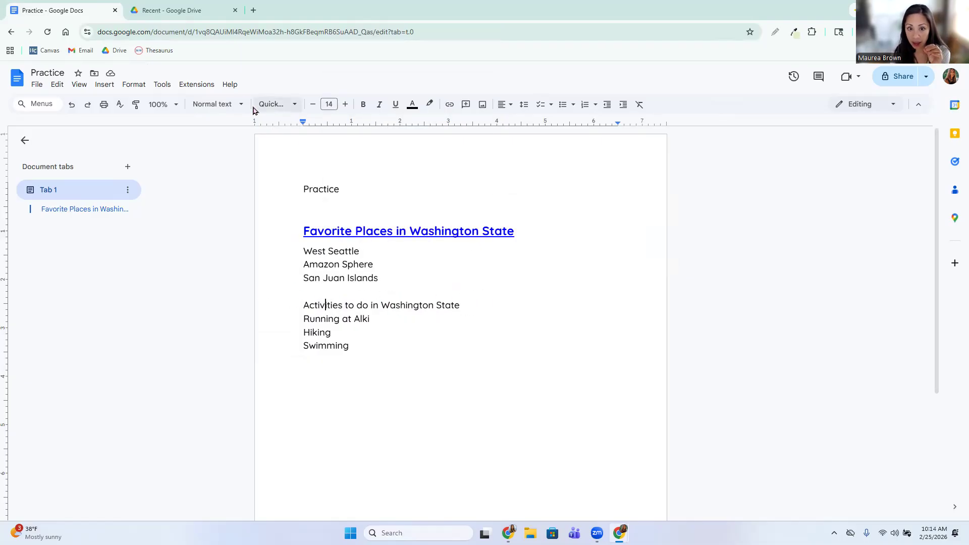
{"action": "left_click", "coordinate": [235, 106]}
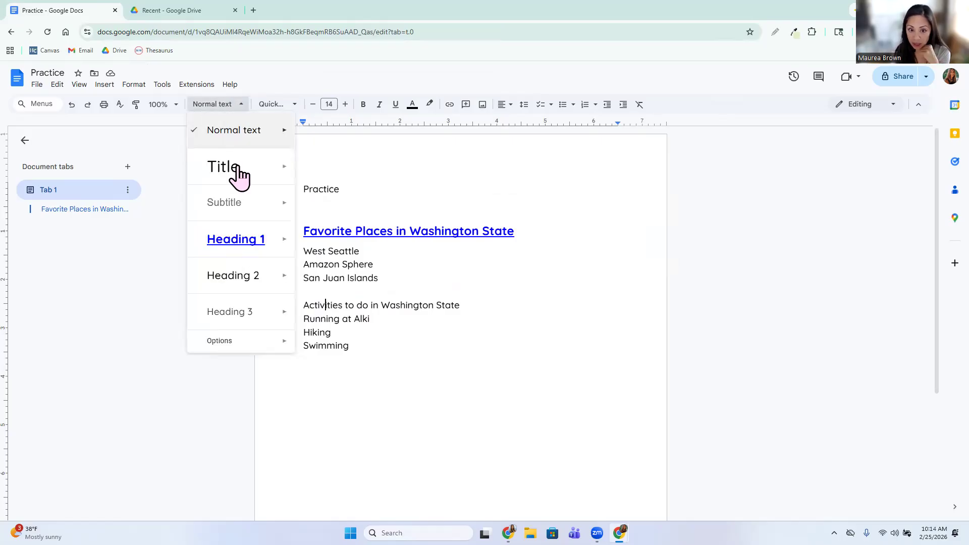
{"action": "left_click", "coordinate": [250, 246]}
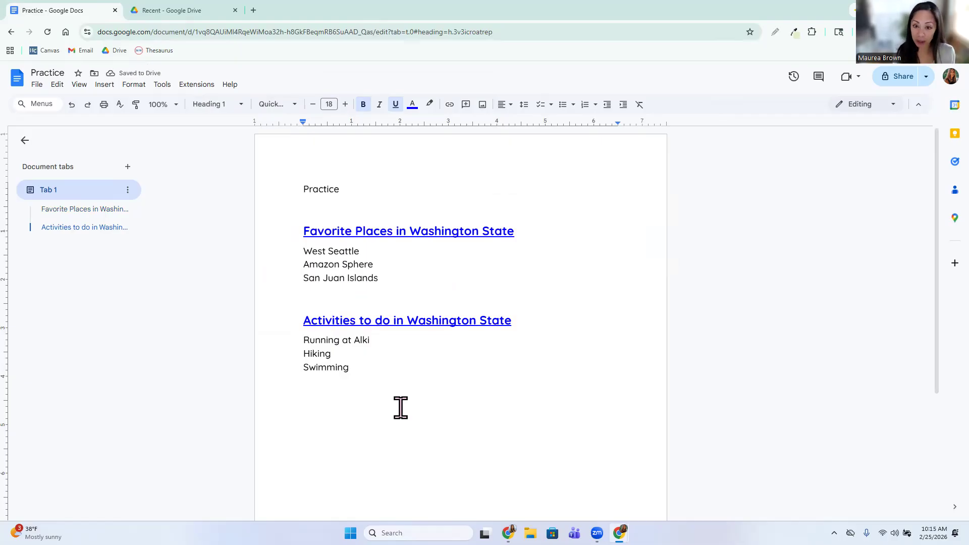
- Jump to the "Favorite Places in Washington State" and "Activities to do in Washington State" headings using the document outline
{"action": "left_click", "coordinate": [84, 215]}
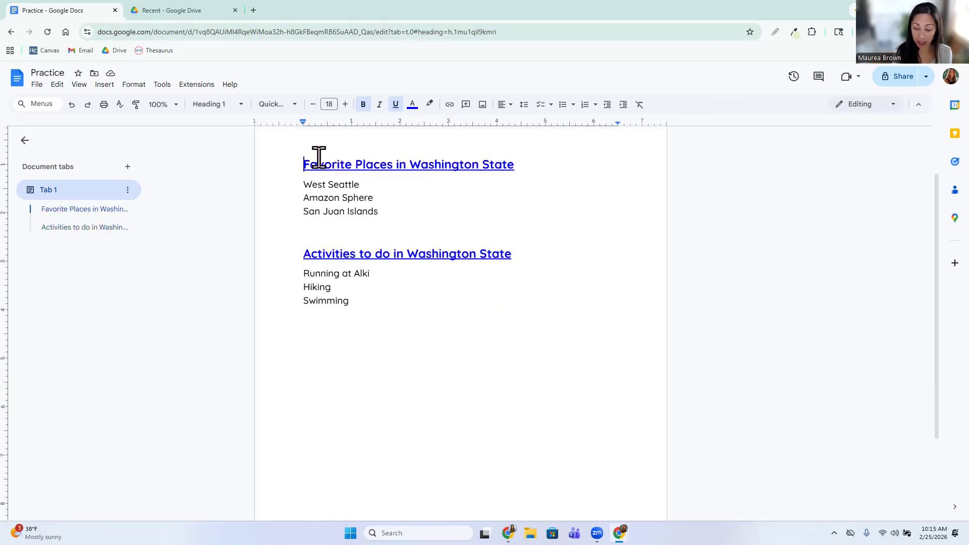
{"action": "left_click", "coordinate": [68, 231]}
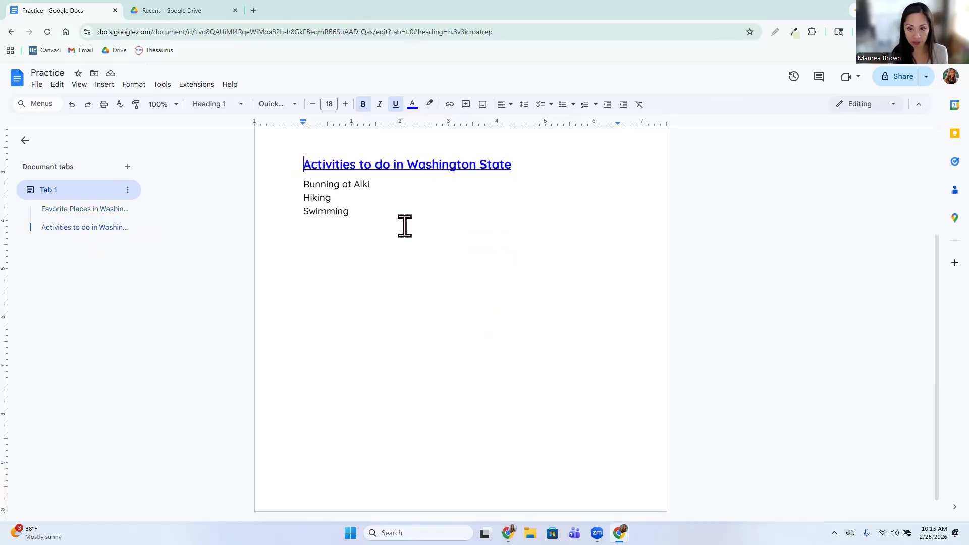
{"action": "scroll", "coordinate": [405, 225], "scroll_direction": "up", "scroll_amount": 3}
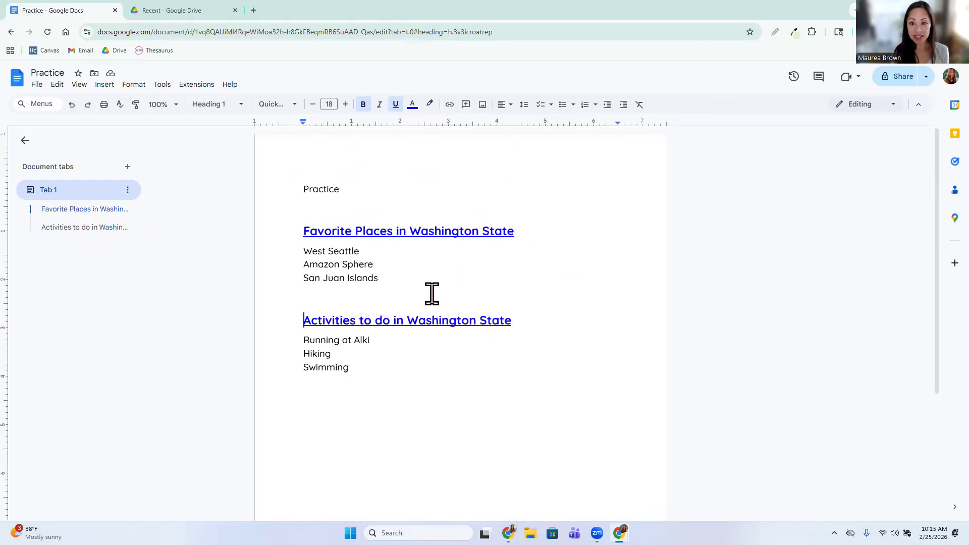
{"action": "left_click", "coordinate": [552, 105]}
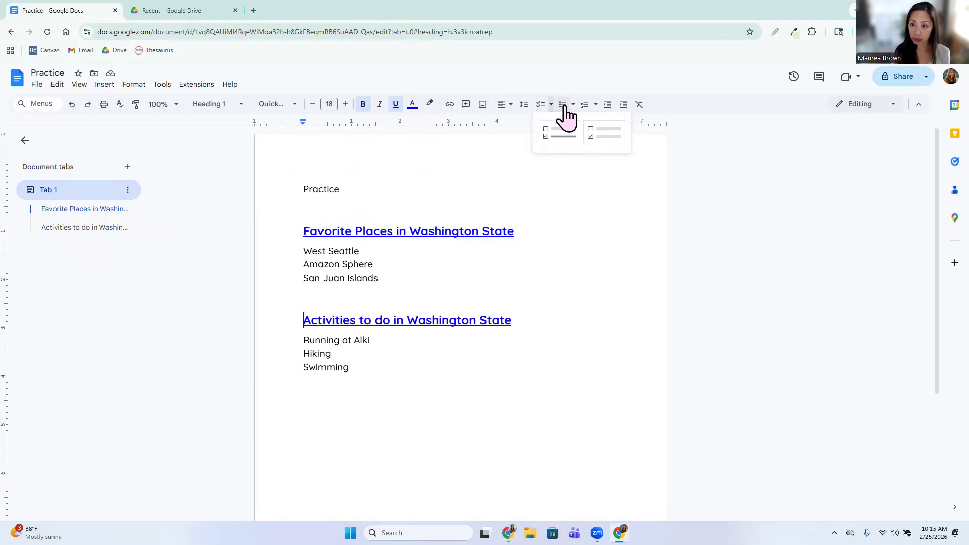
{"action": "left_click", "coordinate": [574, 105]}
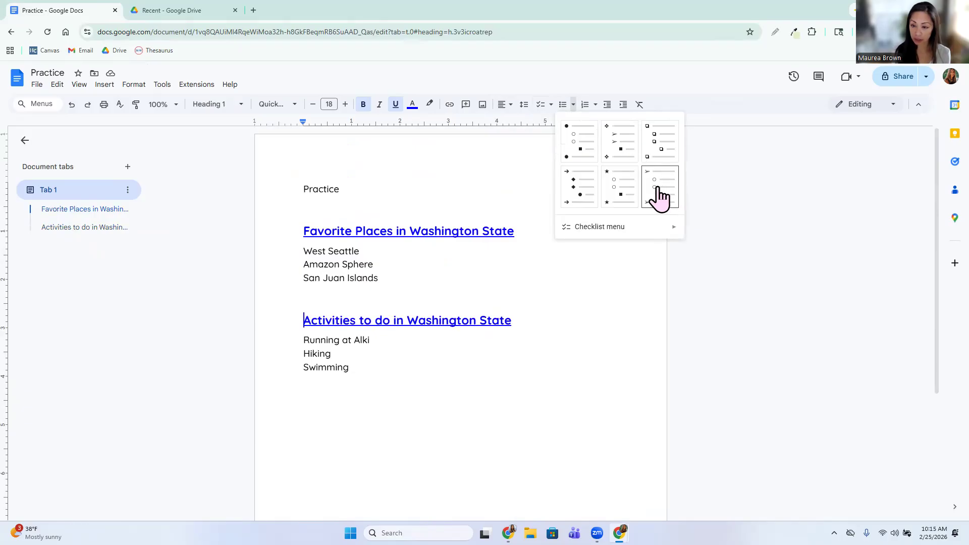
{"action": "left_click", "coordinate": [596, 104]}
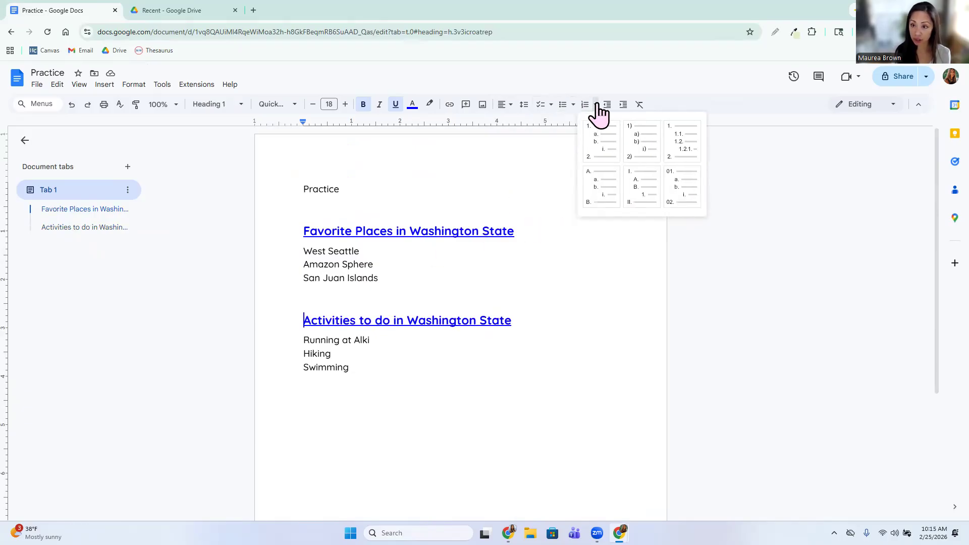
- Turn the three lines West Seattle, Amazon Sphere and San Juan Islands into a checklist
{"action": "left_click", "coordinate": [371, 274]}
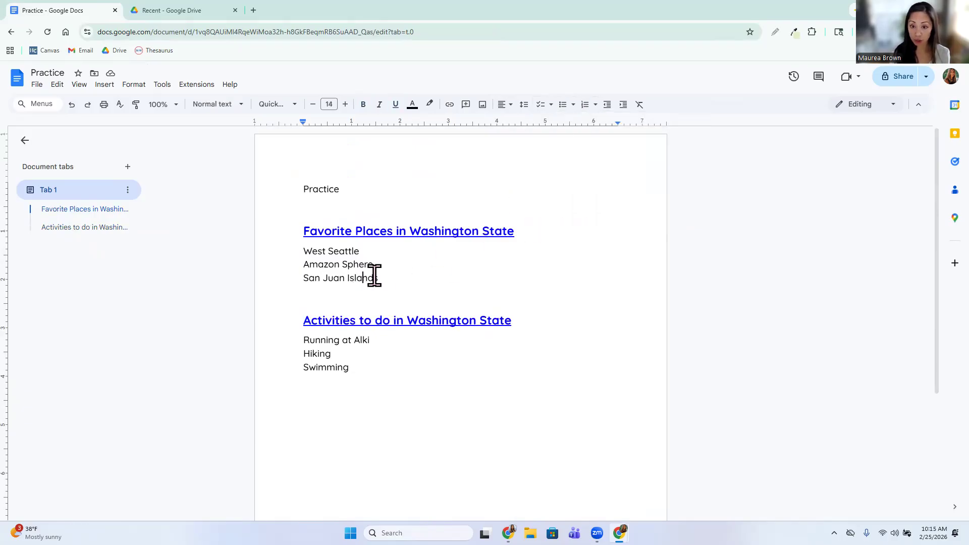
{"action": "double_click", "coordinate": [350, 277]}
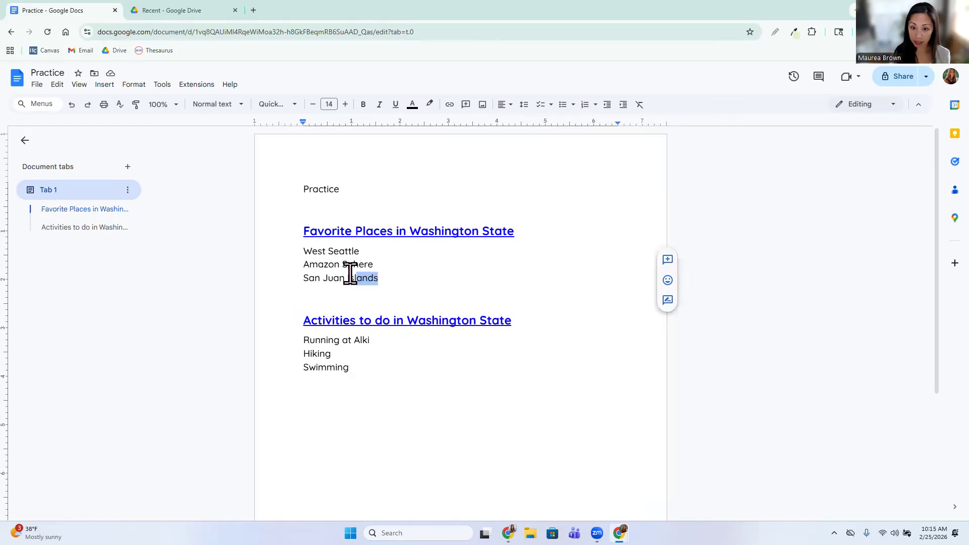
{"action": "left_click", "coordinate": [397, 278]}
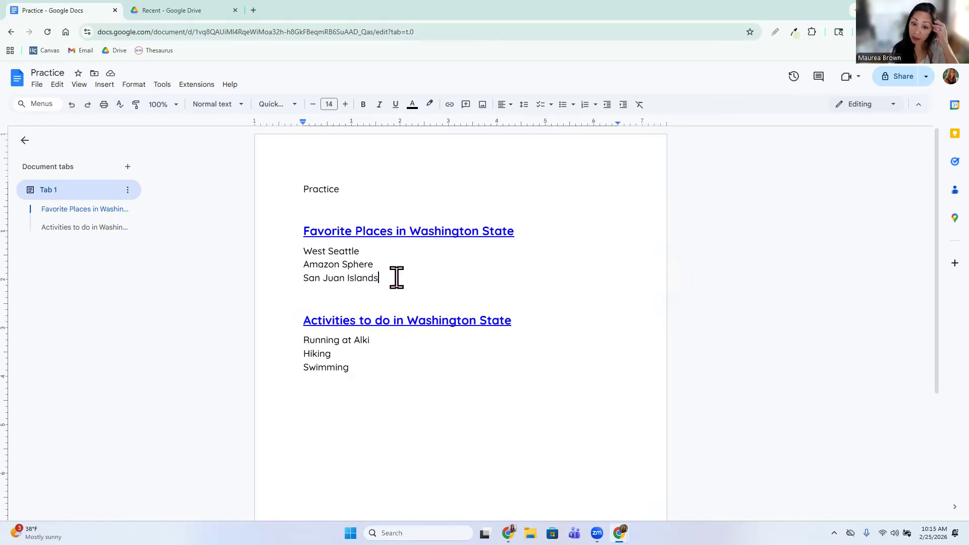
{"action": "left_click_drag", "start_coordinate": [386, 277], "coordinate": [304, 252]}
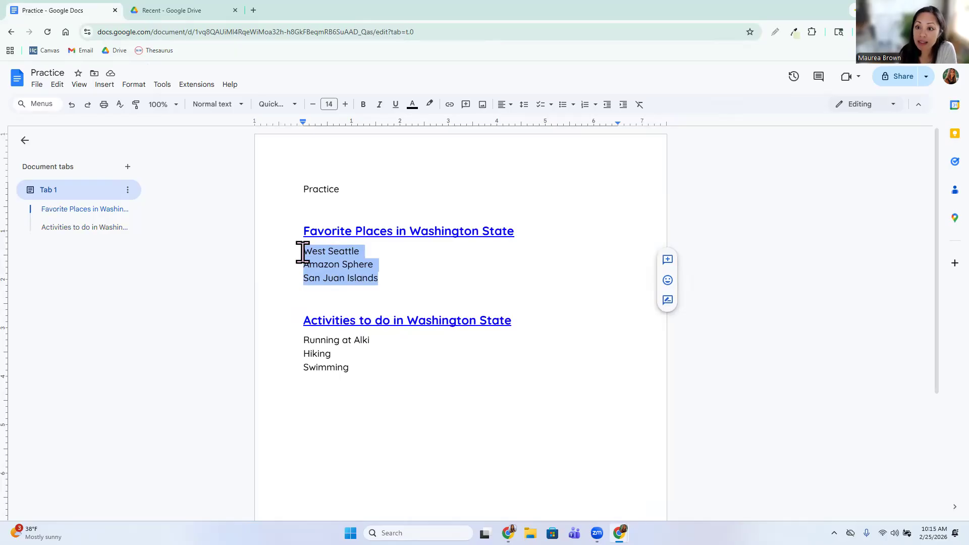
{"action": "left_click", "coordinate": [541, 104]}
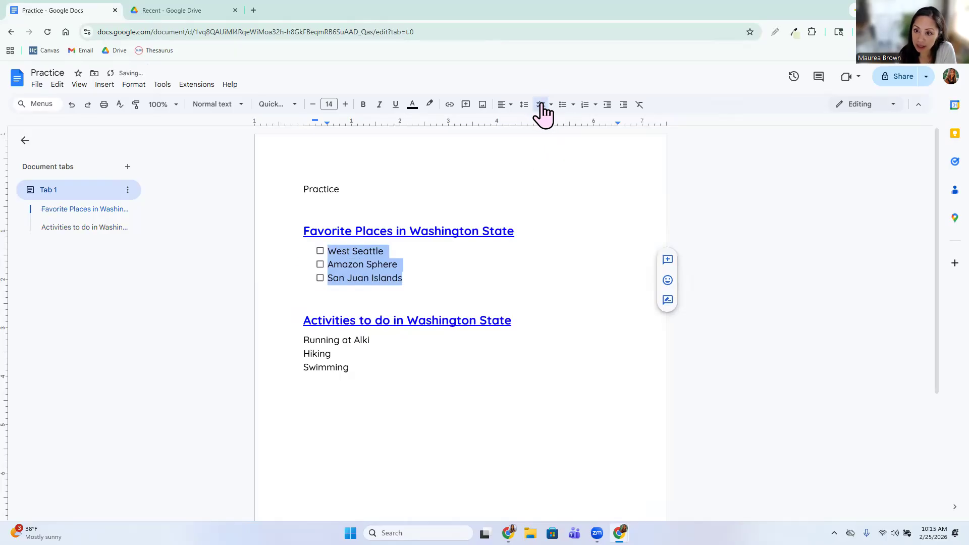
- Try the bulleted and numbered list formats on the three favorite places, then return them to a checklist
{"action": "left_click", "coordinate": [563, 104]}
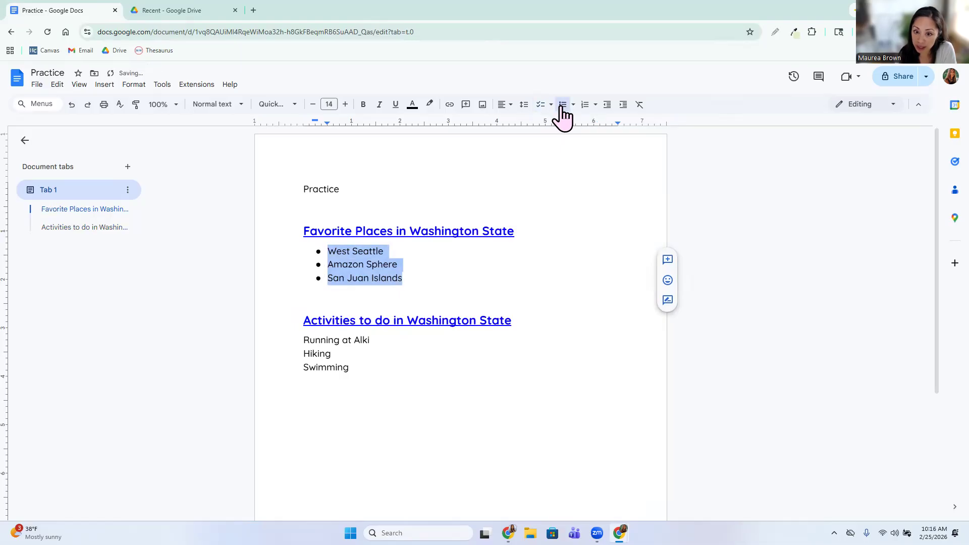
{"action": "left_click", "coordinate": [585, 106]}
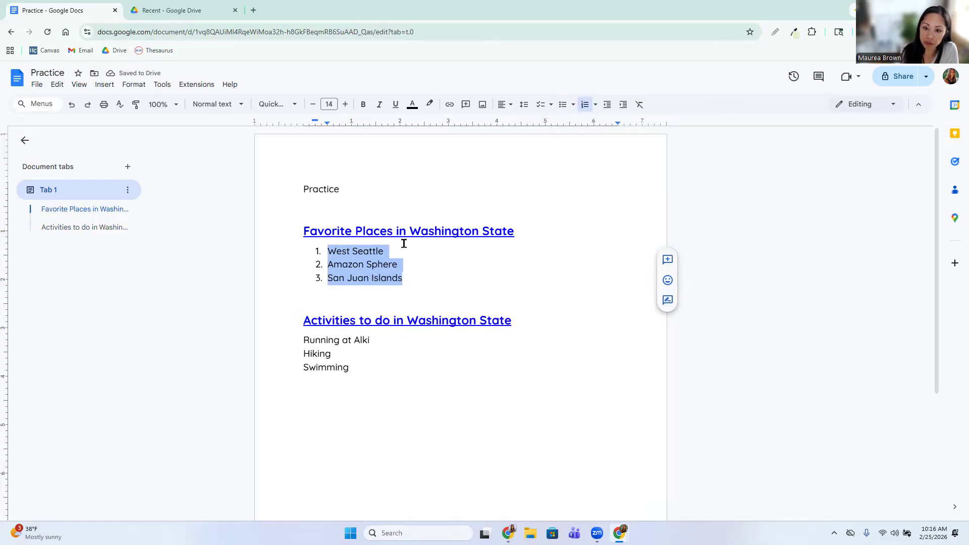
{"action": "left_click", "coordinate": [542, 105]}
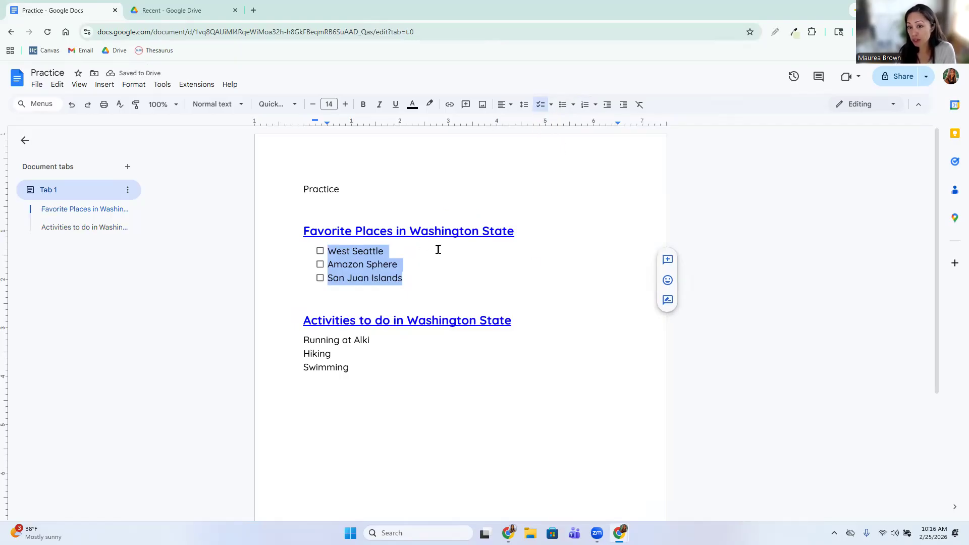
{"action": "left_click", "coordinate": [559, 107]}
{"action": "left_click", "coordinate": [540, 105]}
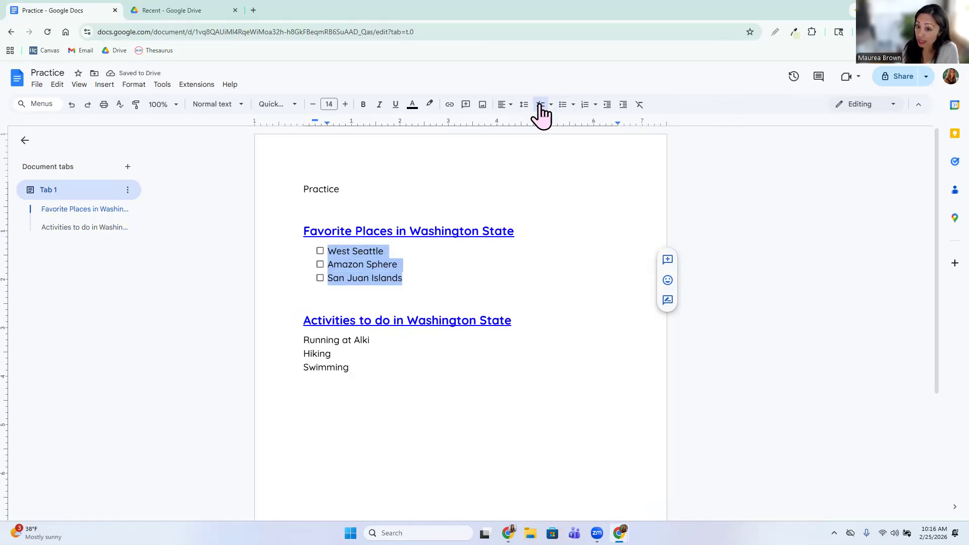
{"action": "left_click", "coordinate": [563, 105]}
{"action": "left_click", "coordinate": [539, 104]}
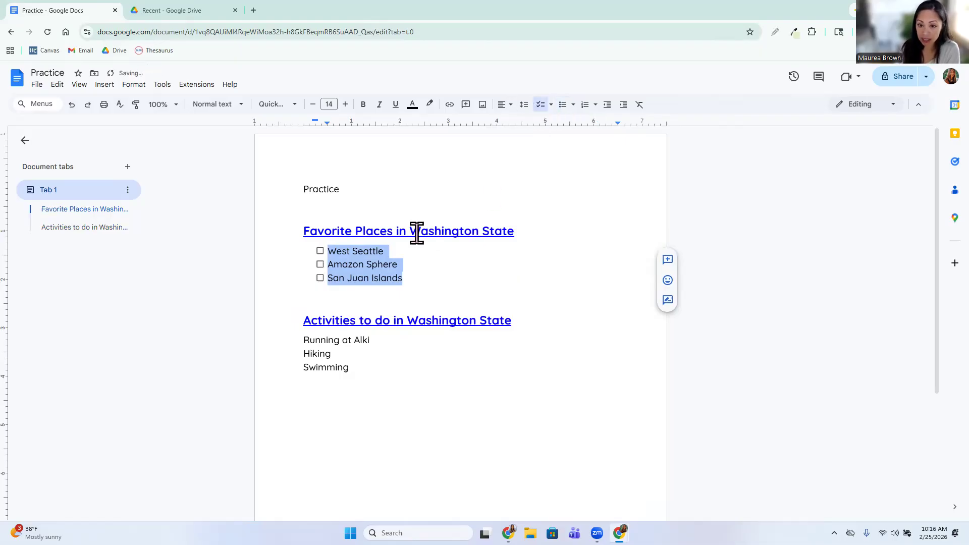
{"action": "left_click", "coordinate": [348, 284]}
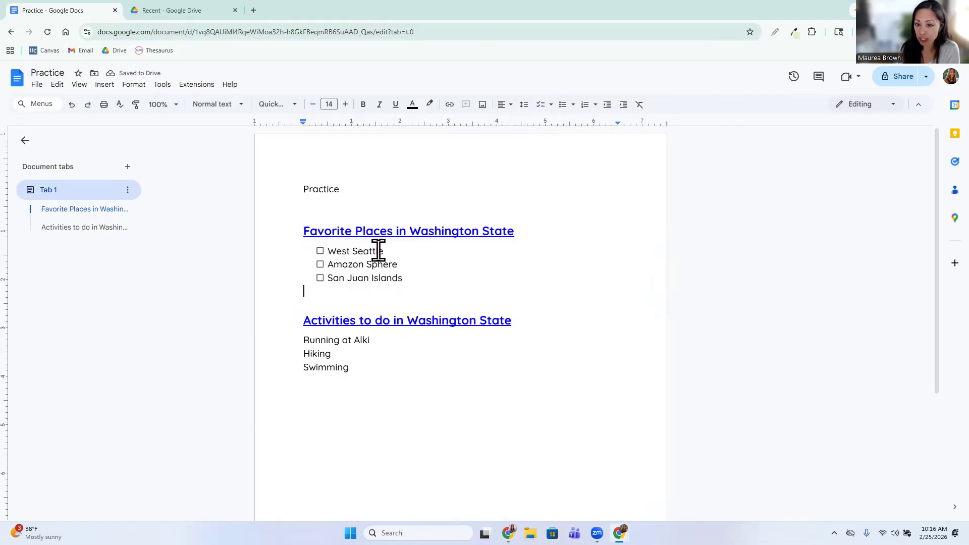
- Mark West Seattle as completed in the checklist and clear its checkbox again
{"action": "left_click", "coordinate": [320, 252]}
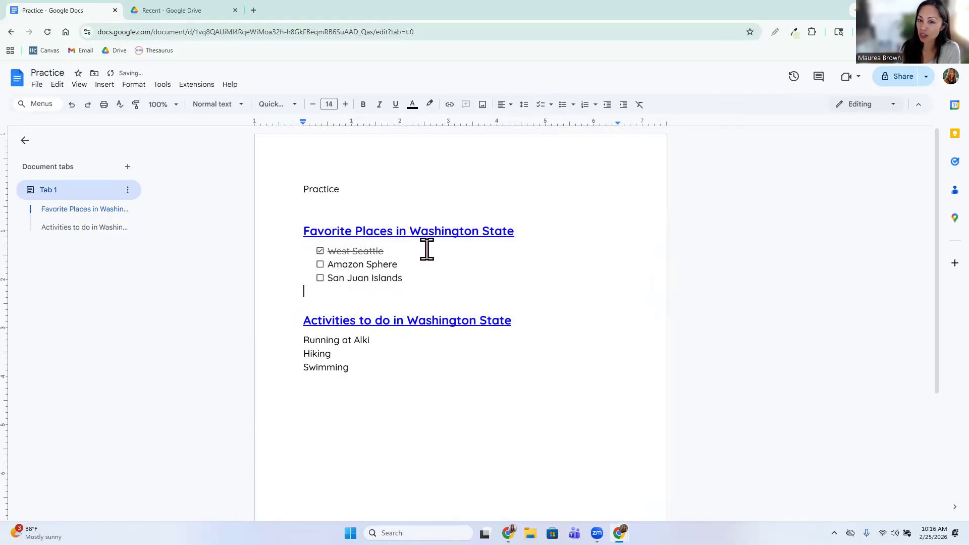
{"action": "left_click", "coordinate": [320, 264]}
{"action": "left_click", "coordinate": [320, 263]}
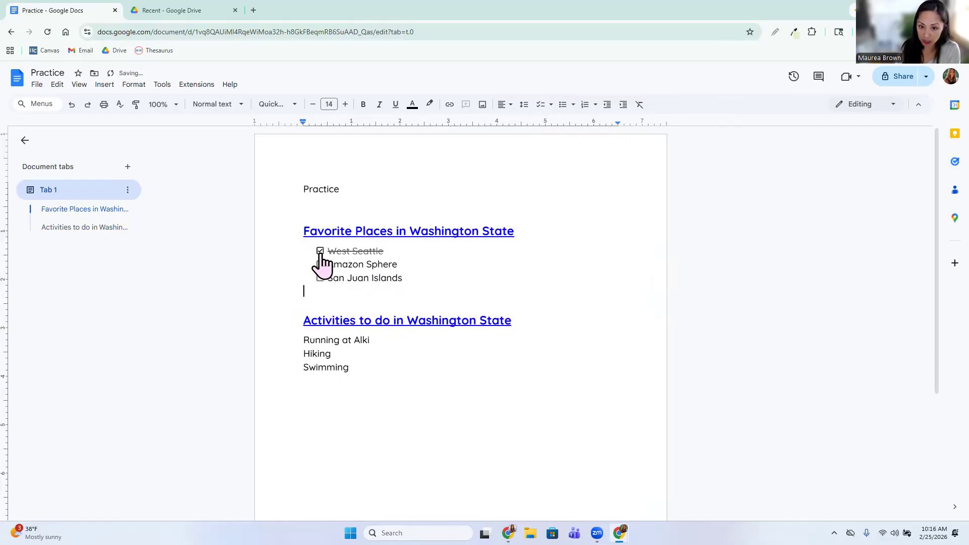
{"action": "left_click", "coordinate": [320, 252]}
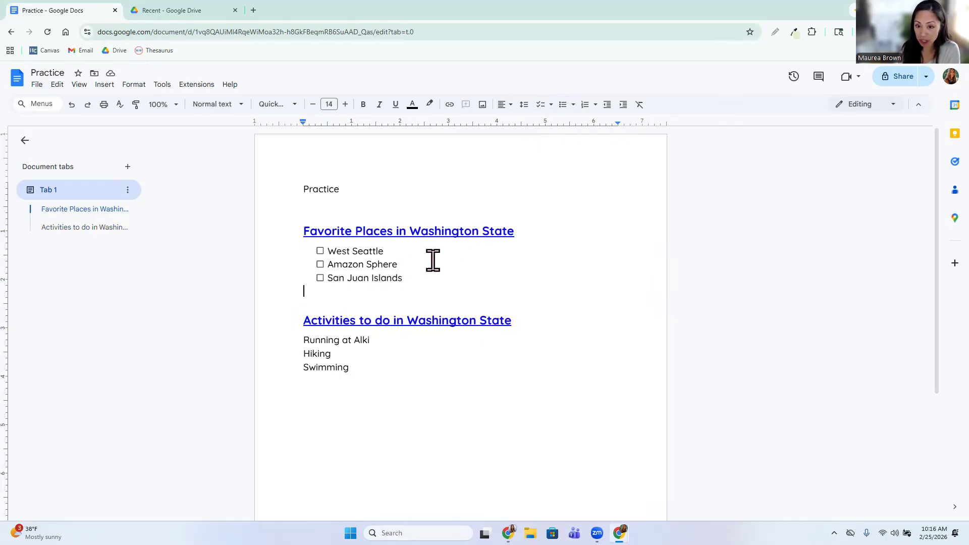
- Turn the three lines Running at Alki, Hiking and Swimming into a bulleted list with diamond bullets
{"action": "left_click_drag", "start_coordinate": [362, 368], "coordinate": [296, 341]}
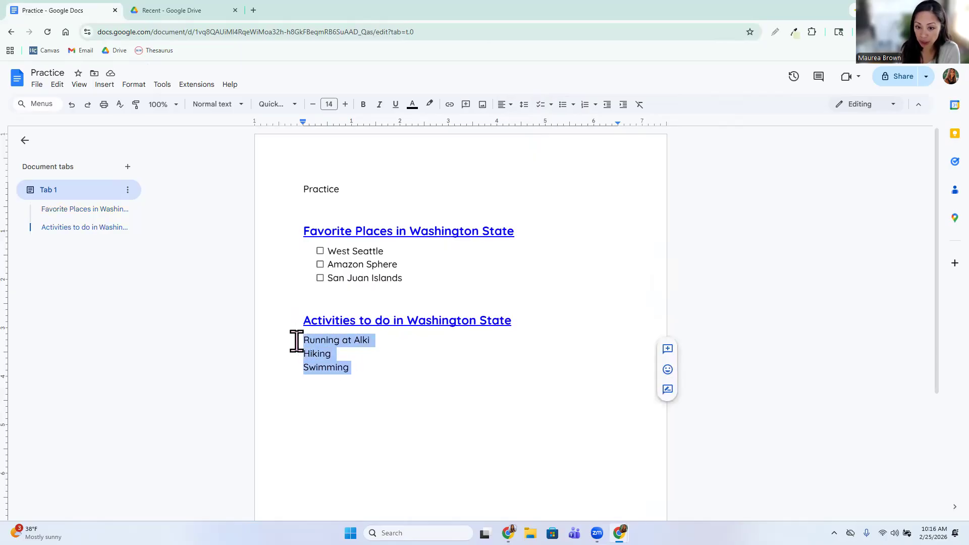
{"action": "left_click", "coordinate": [563, 106]}
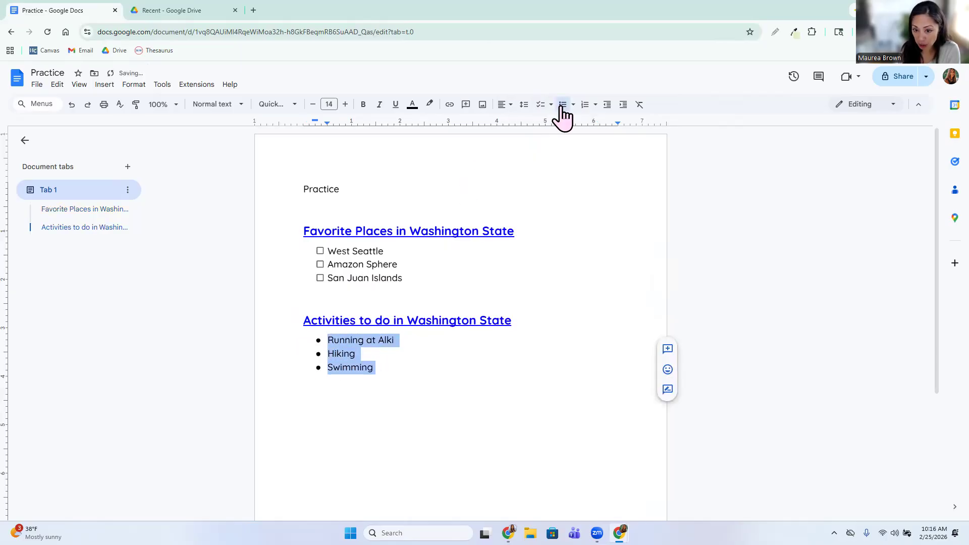
{"action": "left_click", "coordinate": [573, 105]}
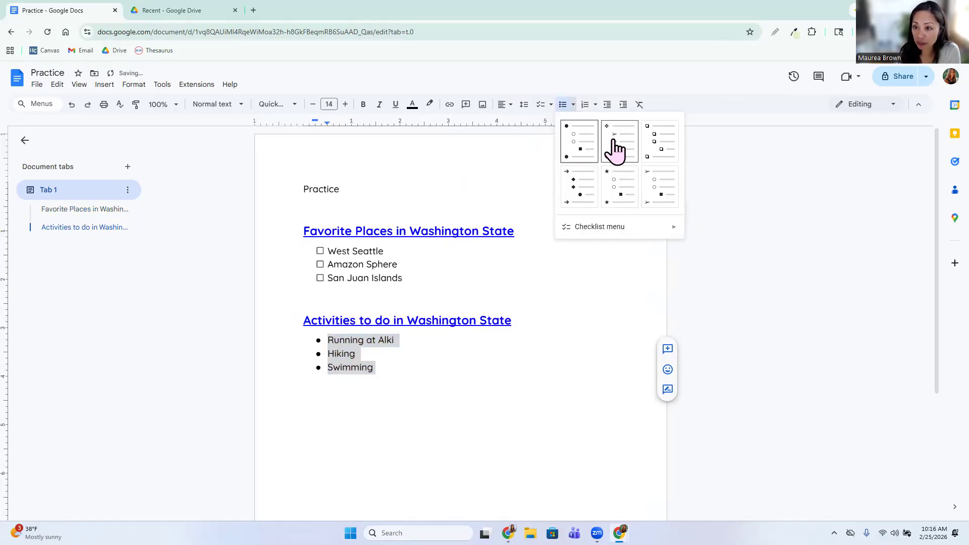
{"action": "left_click", "coordinate": [574, 106]}
{"action": "left_click", "coordinate": [574, 105]}
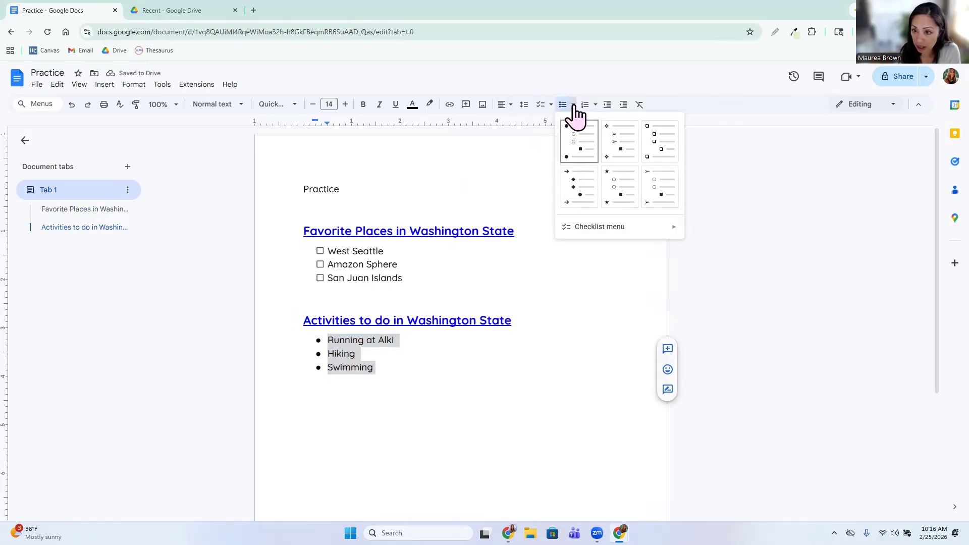
{"action": "left_click", "coordinate": [619, 151]}
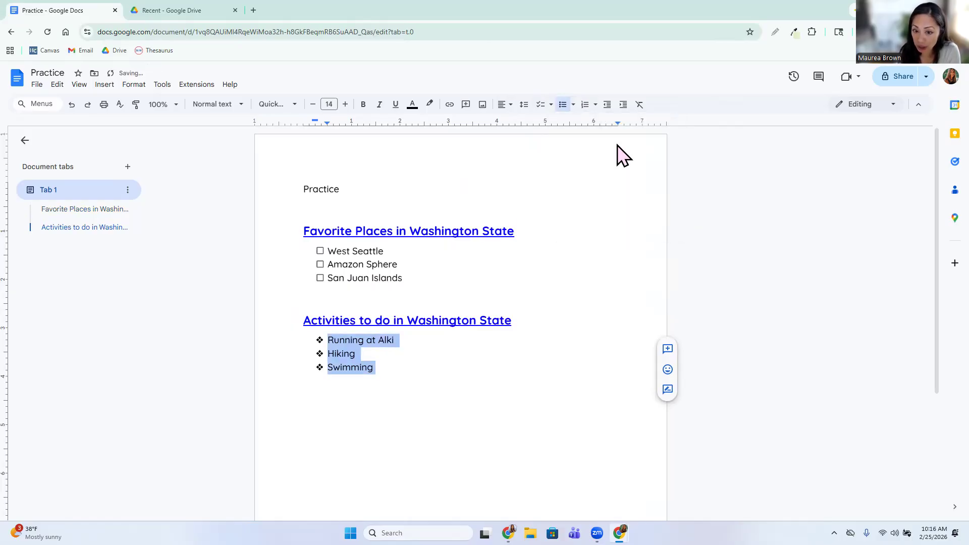
- Try the checkbox and arrow bullet styles on the three activities
{"action": "left_click", "coordinate": [575, 105]}
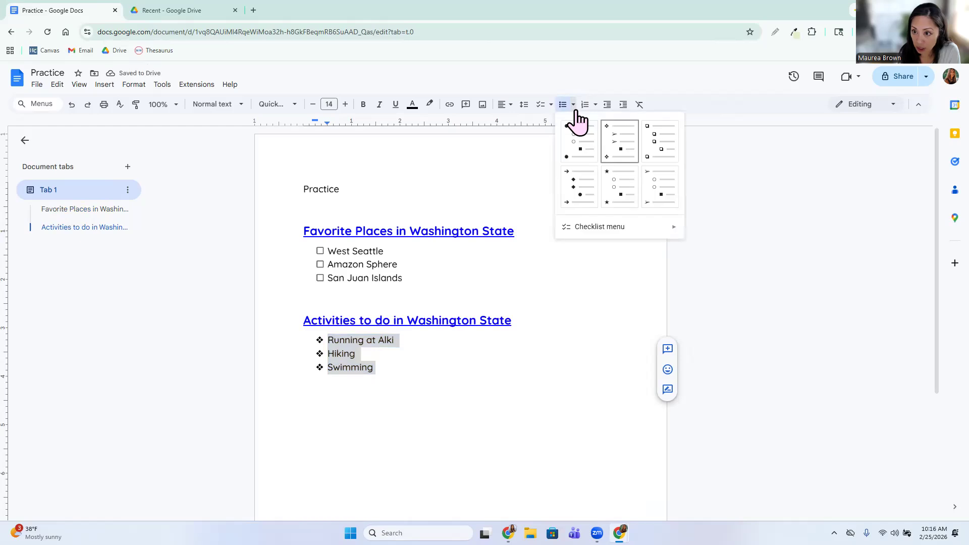
{"action": "left_click", "coordinate": [656, 139]}
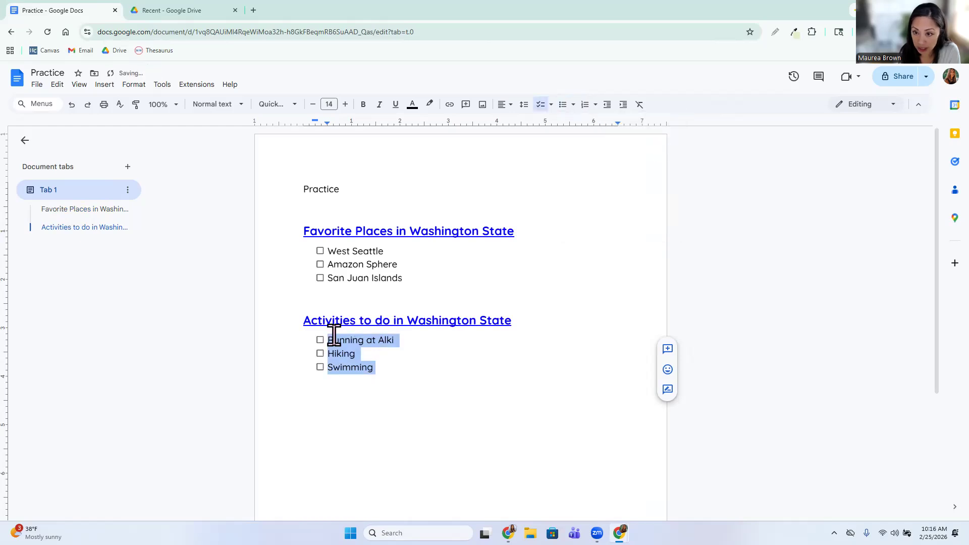
{"action": "left_click", "coordinate": [574, 106]}
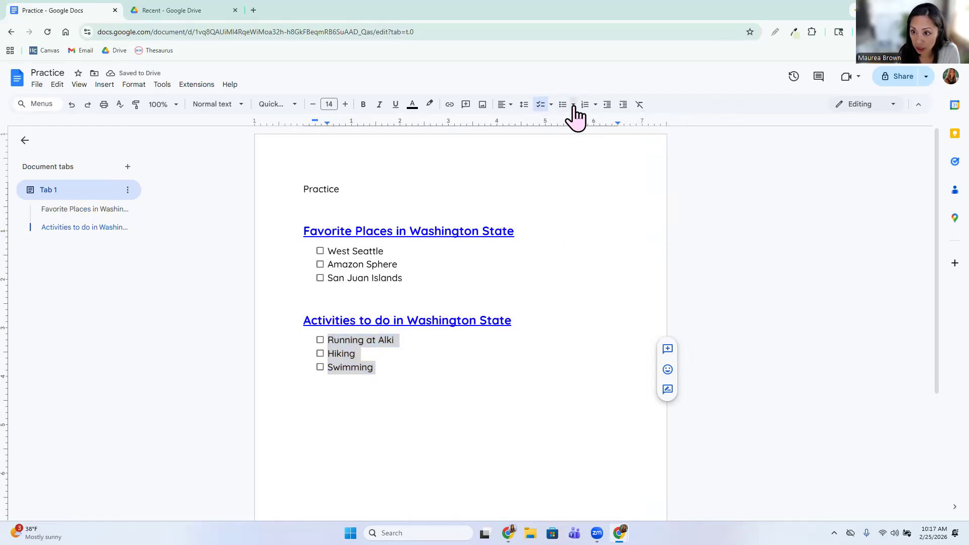
{"action": "left_click", "coordinate": [584, 180]}
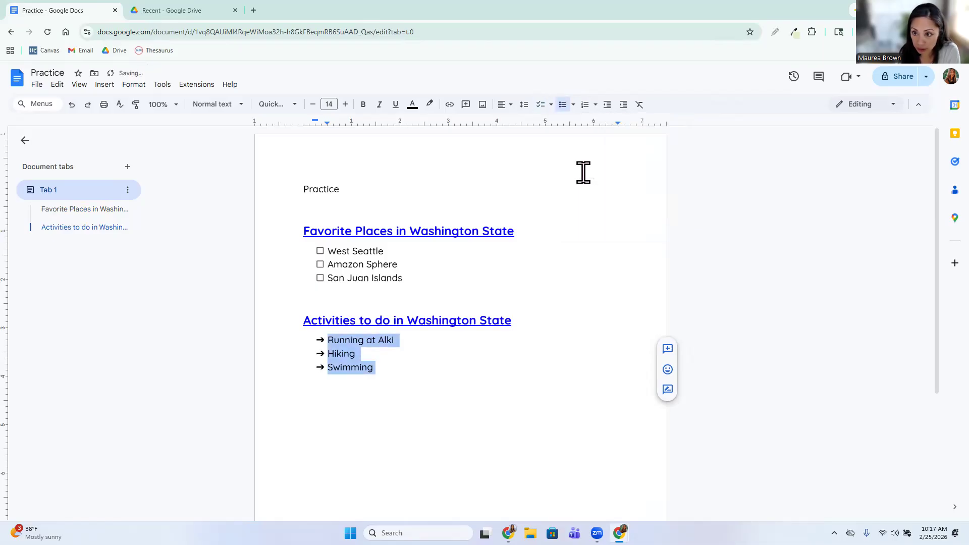
- Try the star and arrowhead bullet styles on the three activities
{"action": "left_click", "coordinate": [573, 110]}
{"action": "left_click", "coordinate": [608, 183]}
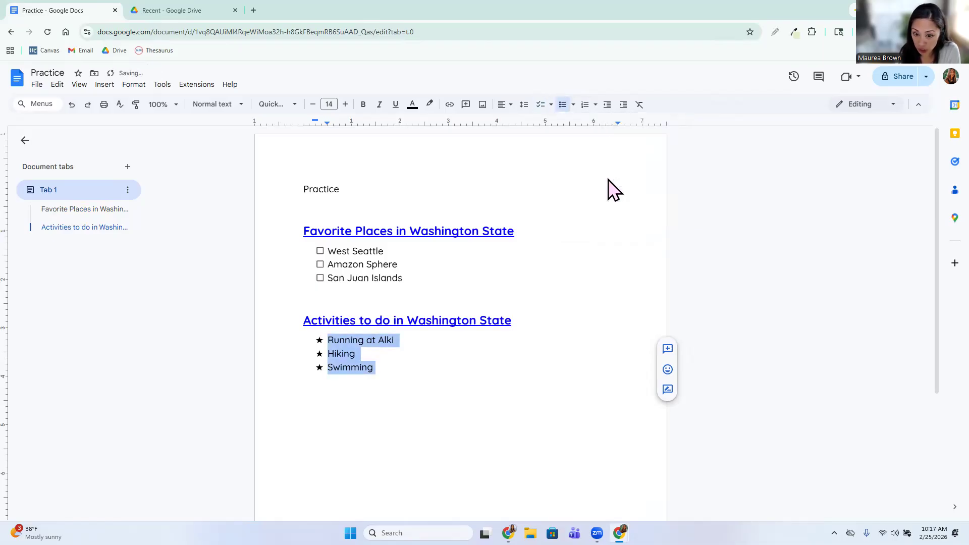
{"action": "left_click", "coordinate": [574, 105]}
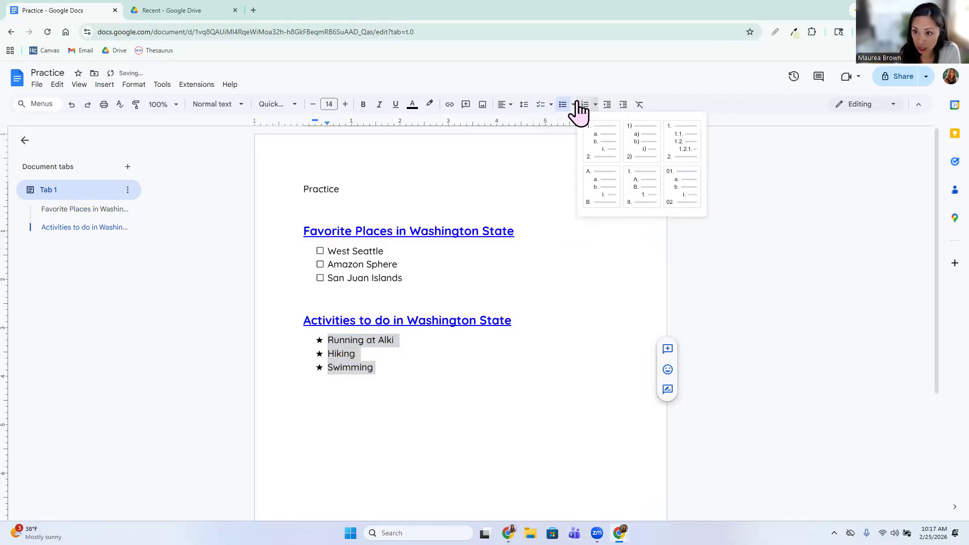
{"action": "left_click", "coordinate": [663, 187]}
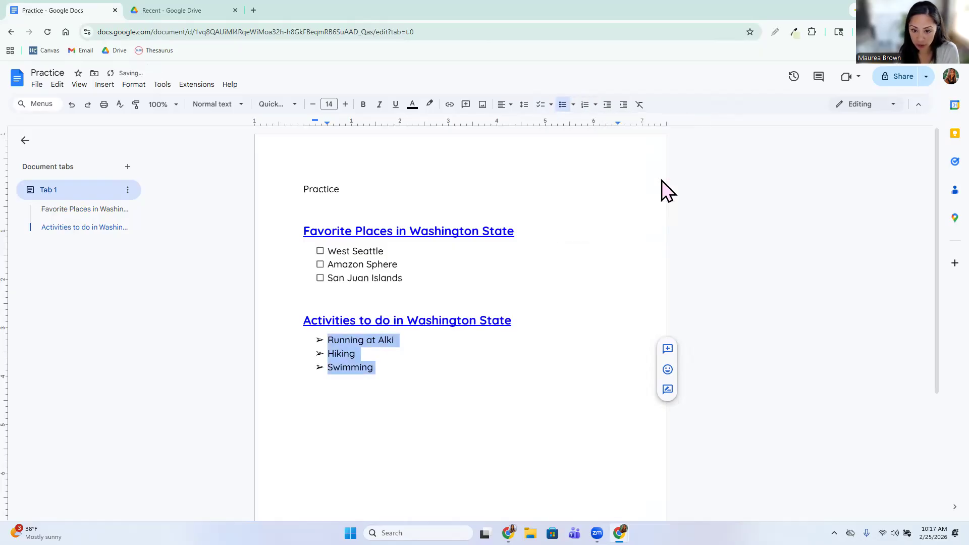
- Set the list of three activities to solid round bullets
{"action": "left_click", "coordinate": [574, 106]}
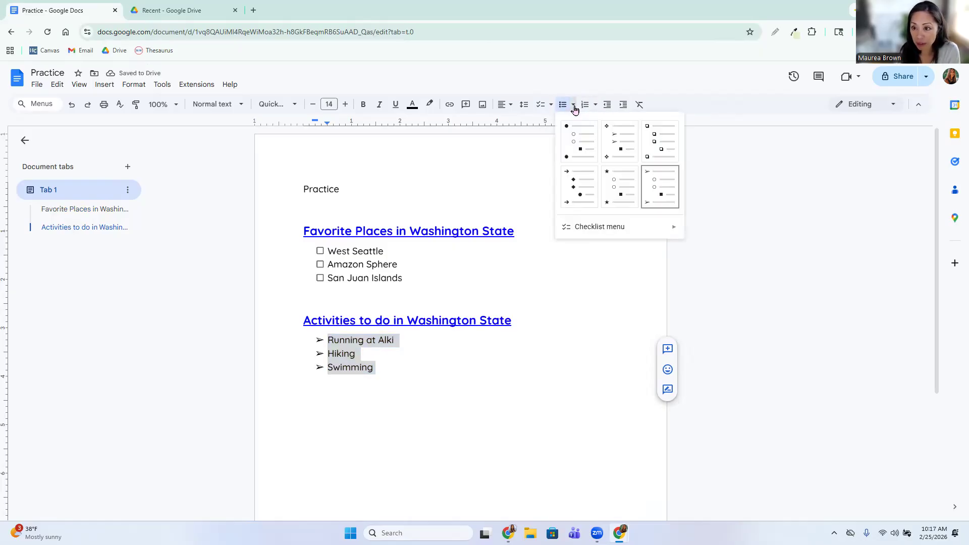
{"action": "left_click", "coordinate": [581, 133]}
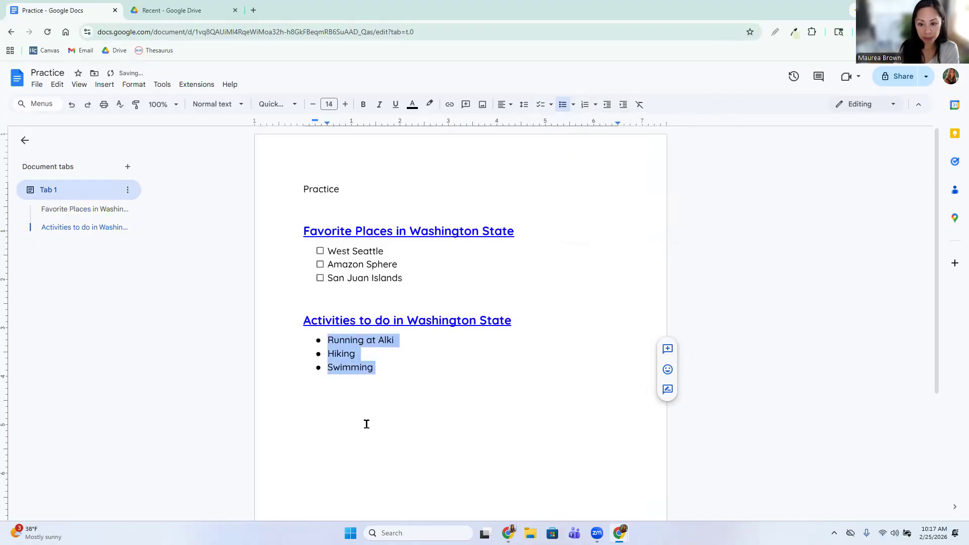
{"action": "left_click", "coordinate": [338, 446]}
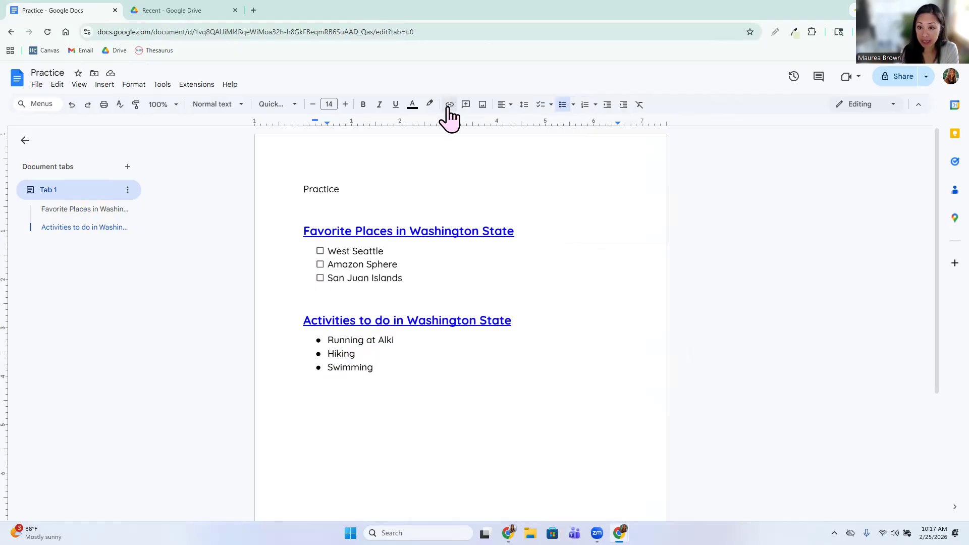
- Check off West Seattle in the favorite places checklist and uncheck it again
{"action": "left_click", "coordinate": [342, 264]}
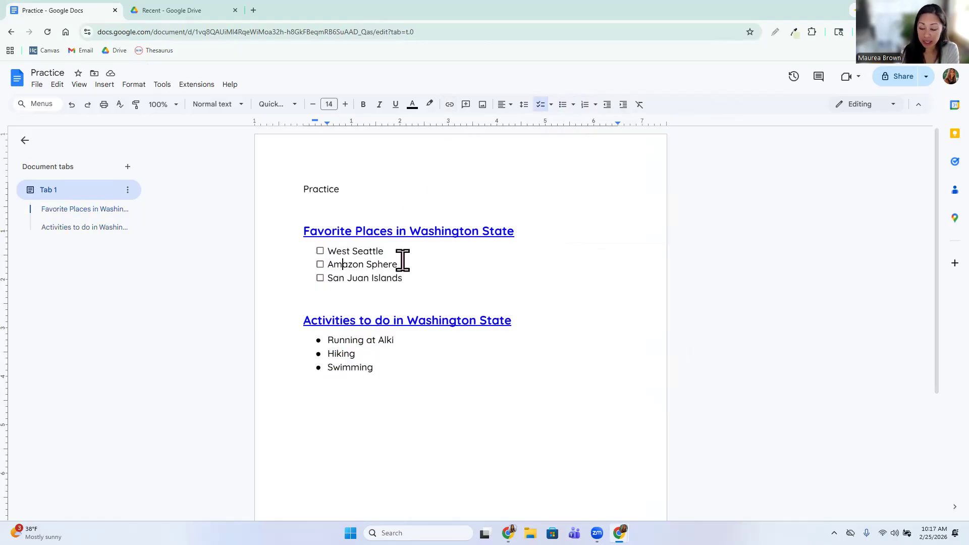
{"action": "triple_click", "coordinate": [339, 252]}
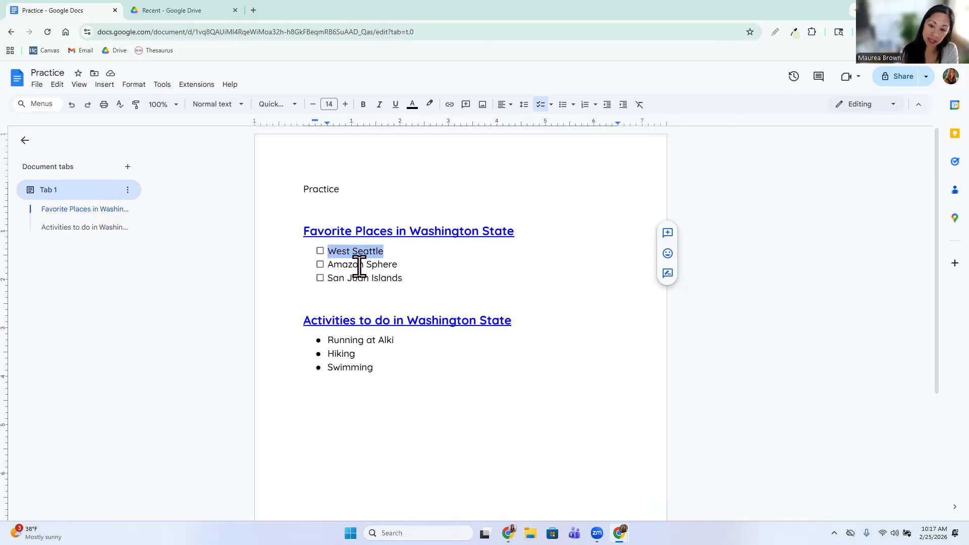
{"action": "left_click", "coordinate": [423, 280]}
{"action": "left_click", "coordinate": [320, 251]}
{"action": "left_click", "coordinate": [320, 251]}
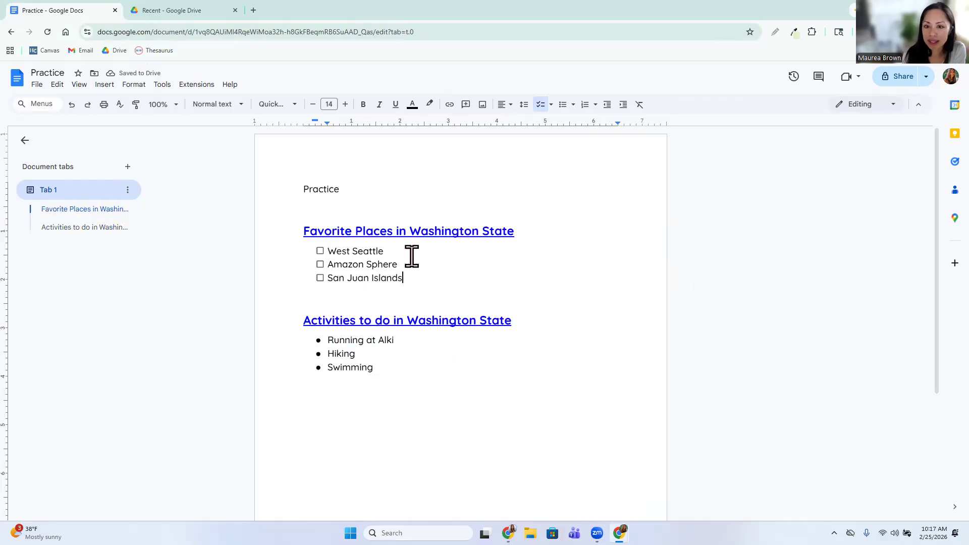
- Select the whole text West Seattle in the favorite places checklist
{"action": "left_click", "coordinate": [342, 251]}
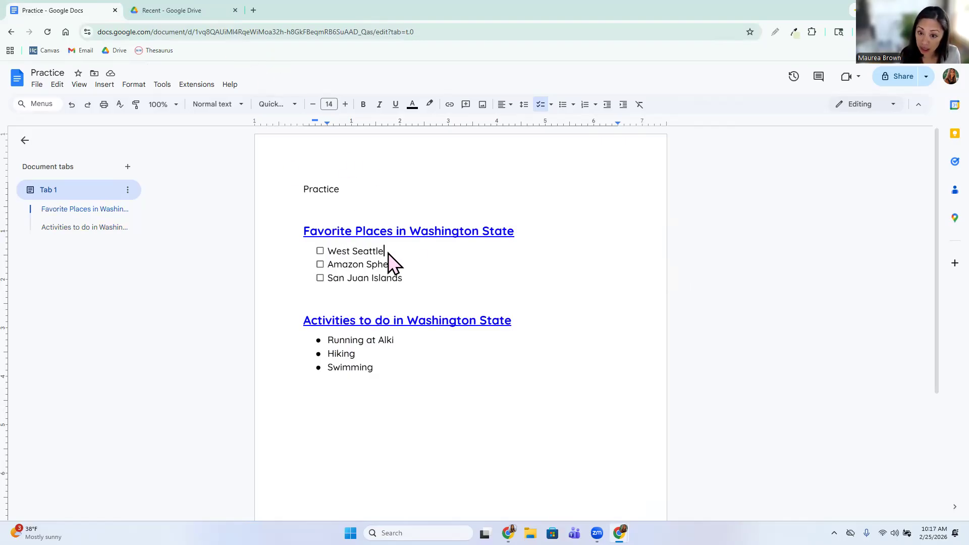
{"action": "left_click_drag", "start_coordinate": [389, 253], "coordinate": [338, 254]}
{"action": "left_click_drag", "start_coordinate": [386, 251], "coordinate": [330, 248]}
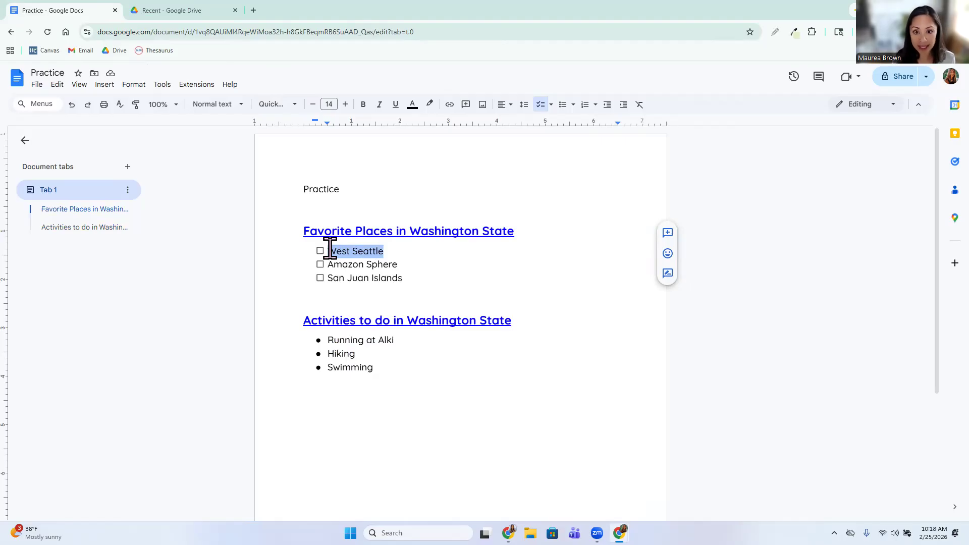
- Switch to the Google Drive browser tab and run a web search there for "West Seattle"
{"action": "left_click", "coordinate": [202, 11]}
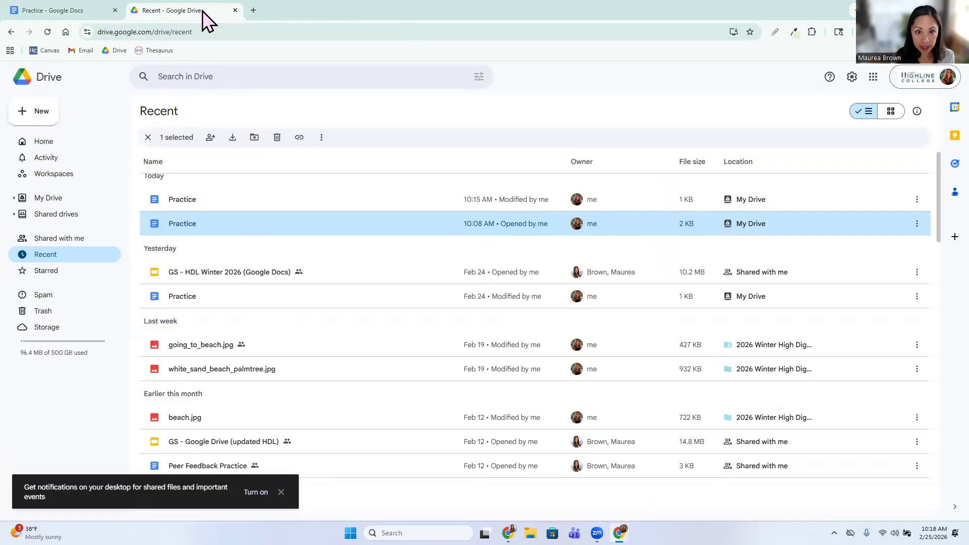
{"action": "left_click", "coordinate": [206, 31]}
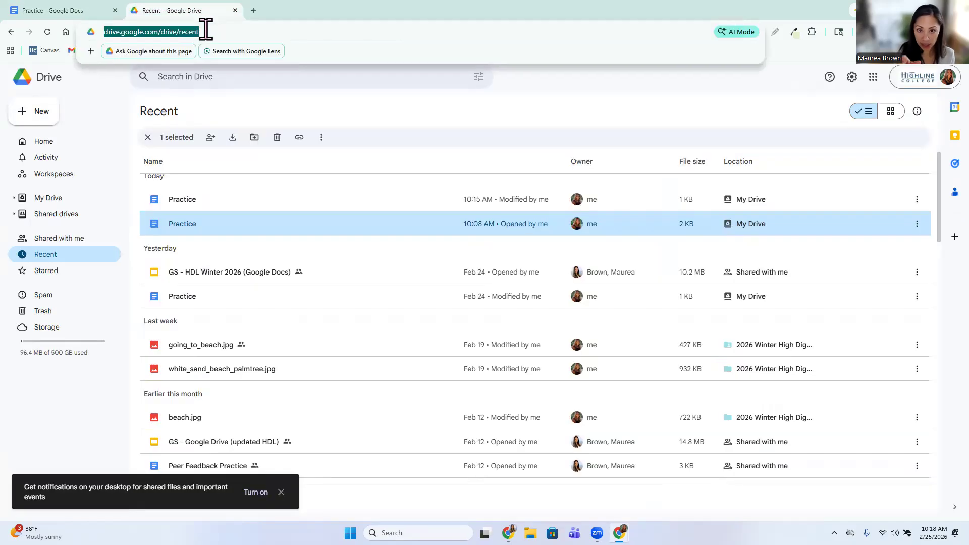
{"action": "type", "text": "West Seattle"}
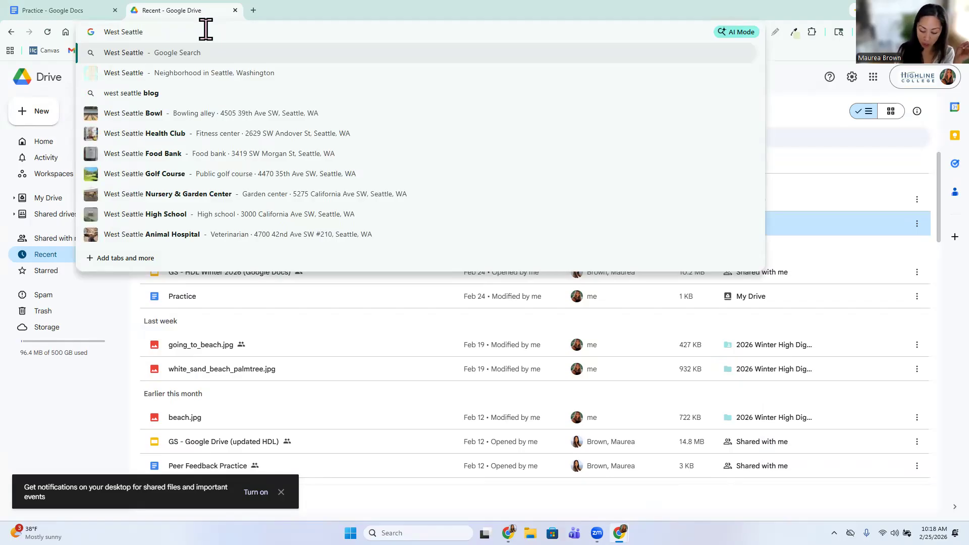
{"action": "key", "text": "Return"}
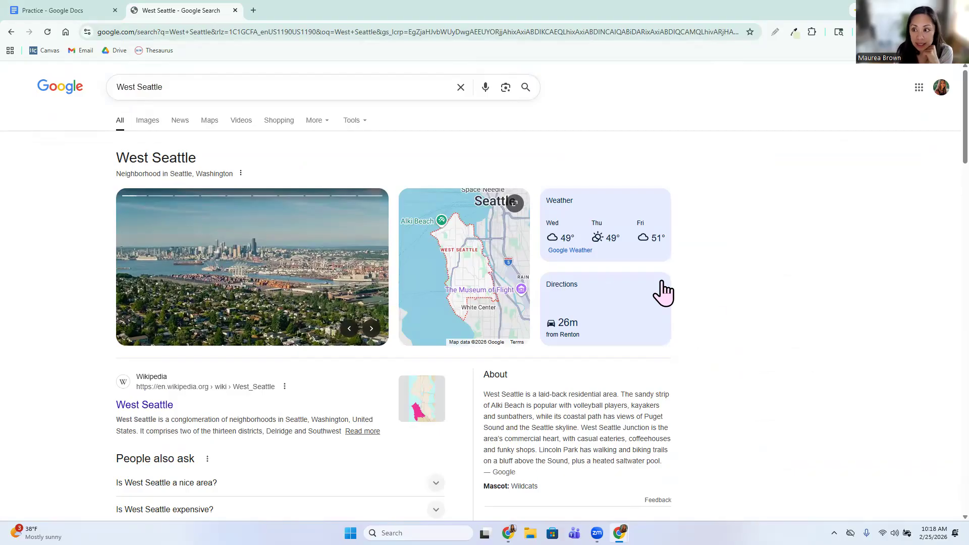
- Find the Visit Seattle entry among the search results and open its West Seattle page
{"action": "scroll", "coordinate": [723, 318], "scroll_direction": "down", "scroll_amount": 1}
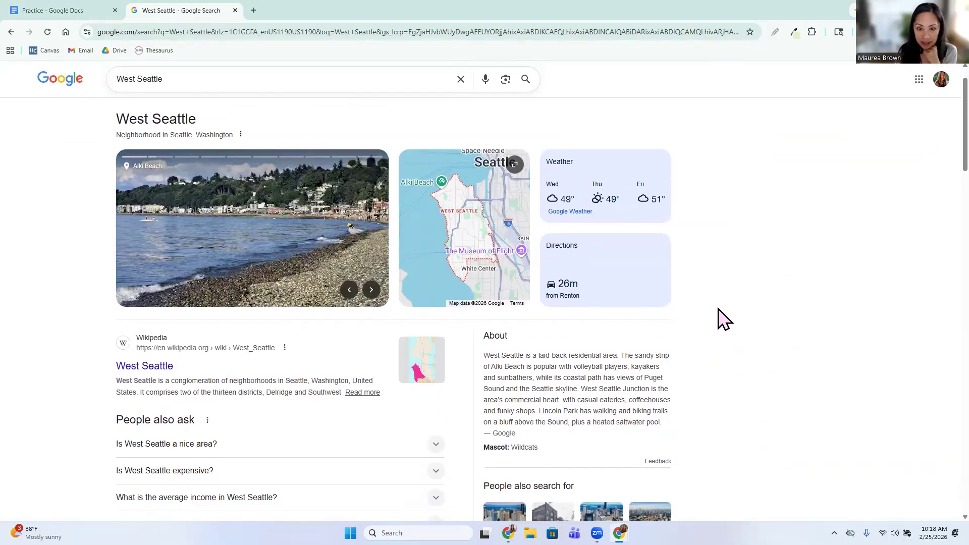
{"action": "scroll", "coordinate": [723, 318], "scroll_direction": "down", "scroll_amount": 2}
{"action": "scroll", "coordinate": [723, 318], "scroll_direction": "down", "scroll_amount": 1}
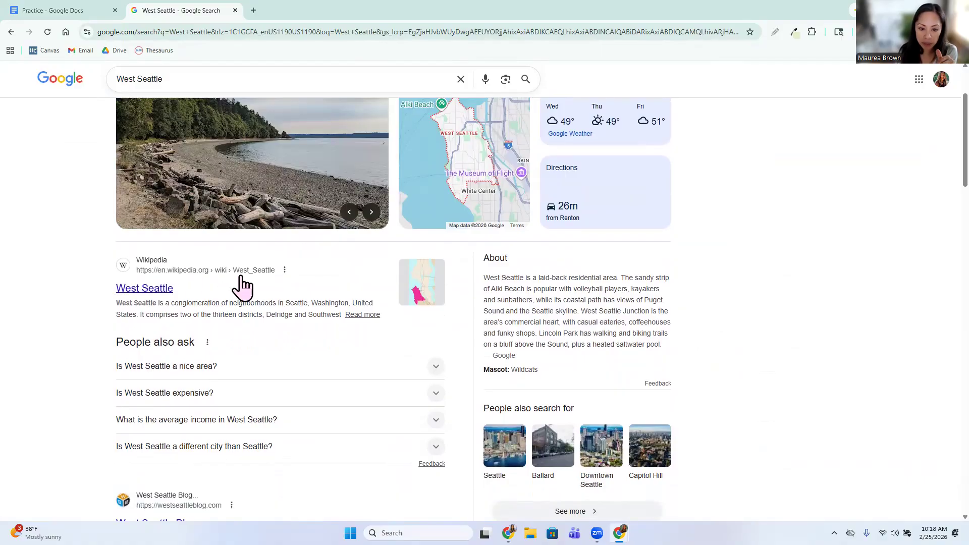
{"action": "scroll", "coordinate": [239, 286], "scroll_direction": "down", "scroll_amount": 4}
{"action": "scroll", "coordinate": [241, 285], "scroll_direction": "down", "scroll_amount": 3}
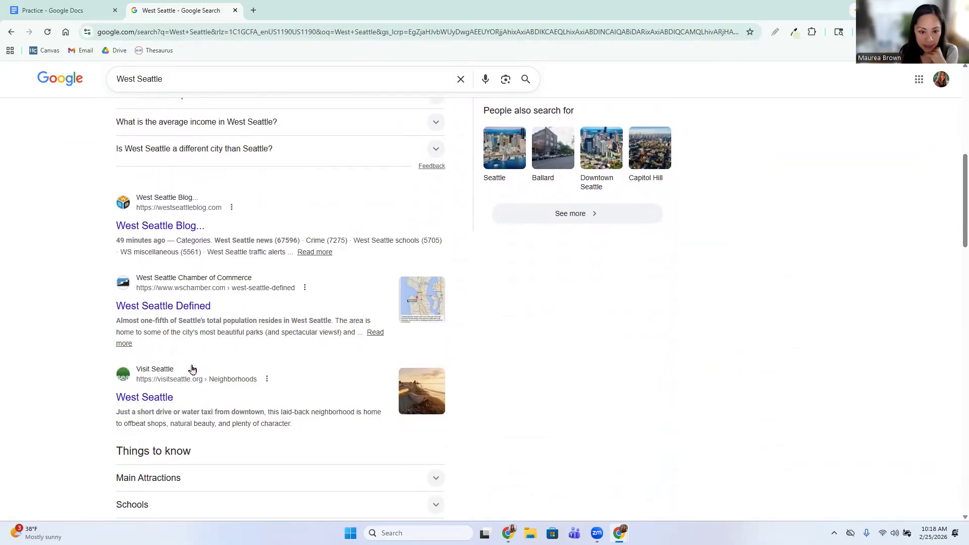
{"action": "scroll", "coordinate": [204, 428], "scroll_direction": "down", "scroll_amount": 1}
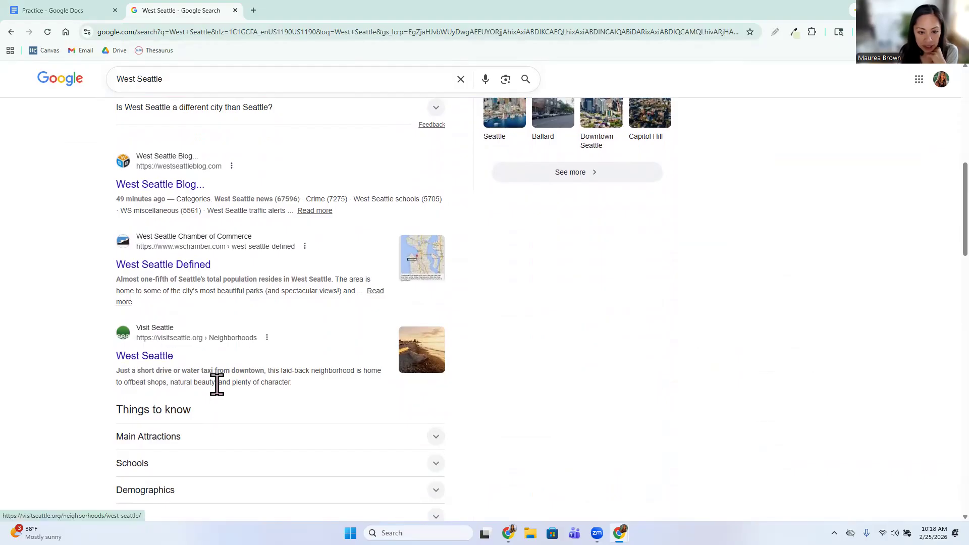
{"action": "scroll", "coordinate": [216, 384], "scroll_direction": "down", "scroll_amount": 1}
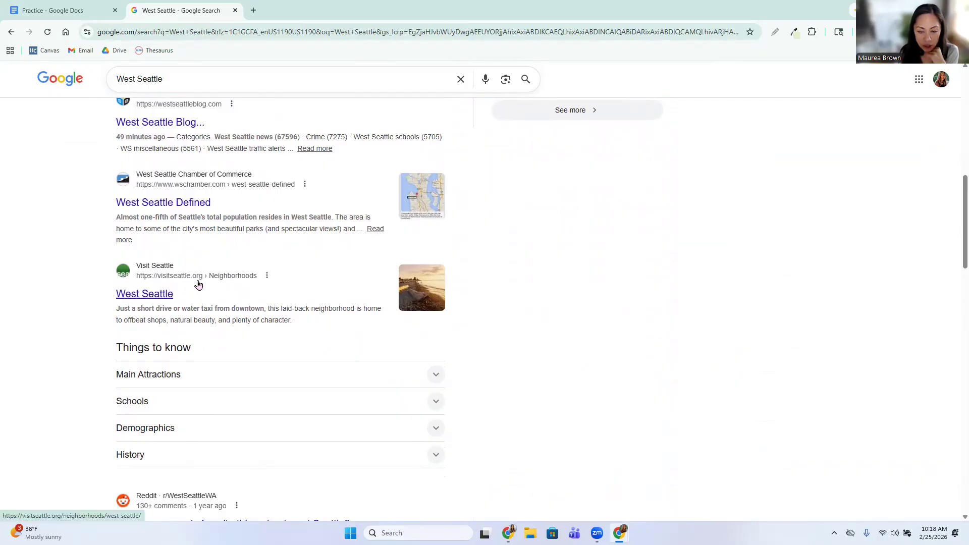
{"action": "key", "text": "ctrl+plus"}
{"action": "key", "text": "ctrl+plus"}
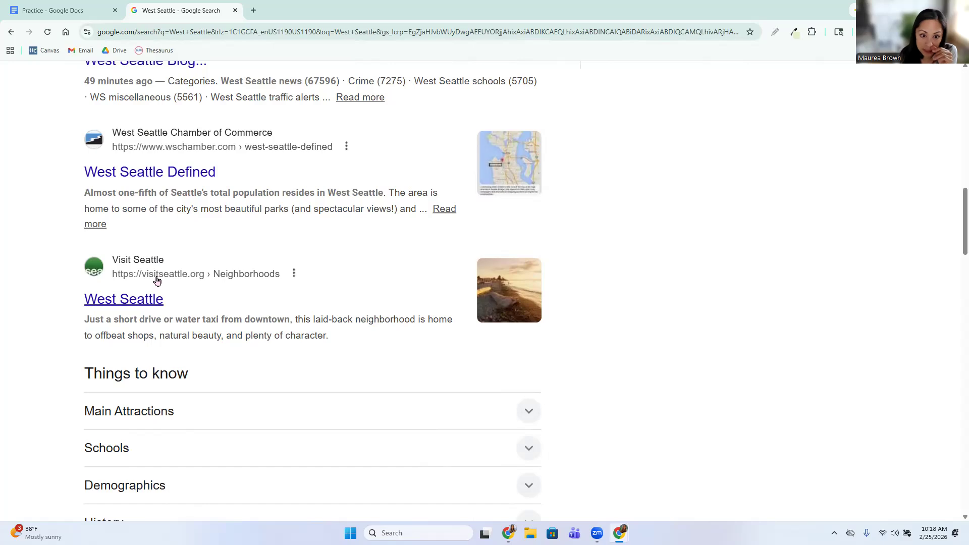
{"action": "left_click", "coordinate": [135, 301]}
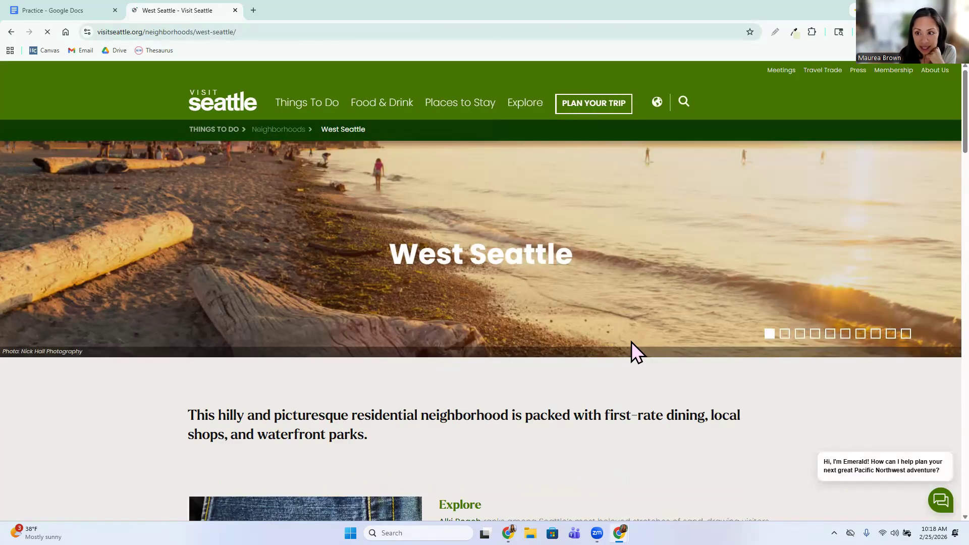
- Look over the Visit Seattle page about West Seattle and copy its web address
{"action": "scroll", "coordinate": [526, 387], "scroll_direction": "down", "scroll_amount": 6}
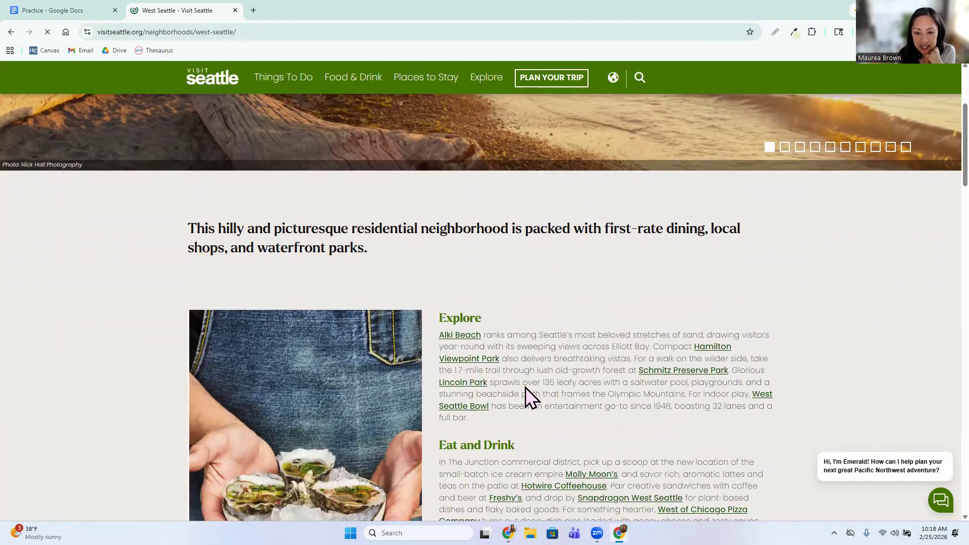
{"action": "scroll", "coordinate": [525, 387], "scroll_direction": "down", "scroll_amount": 2}
{"action": "scroll", "coordinate": [525, 387], "scroll_direction": "up", "scroll_amount": 2}
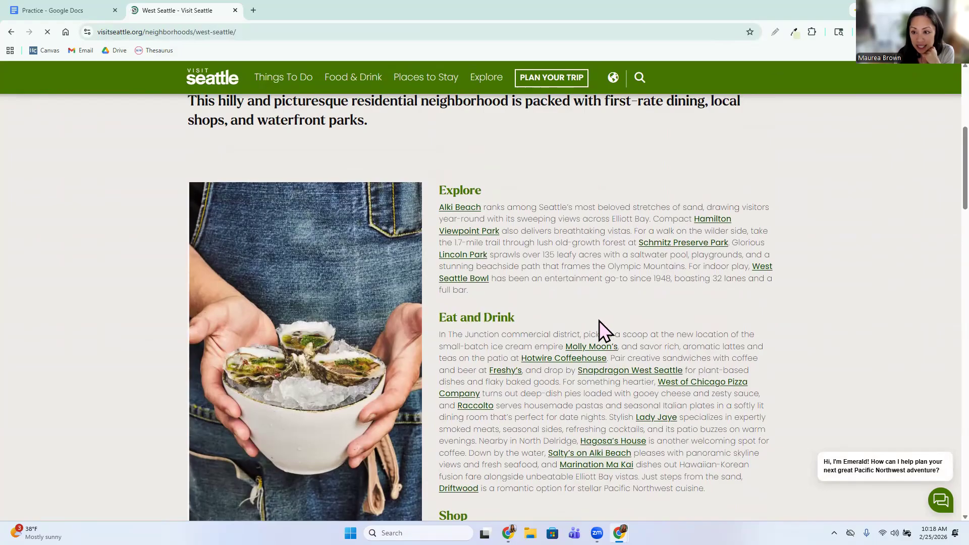
{"action": "scroll", "coordinate": [531, 453], "scroll_direction": "up", "scroll_amount": 3}
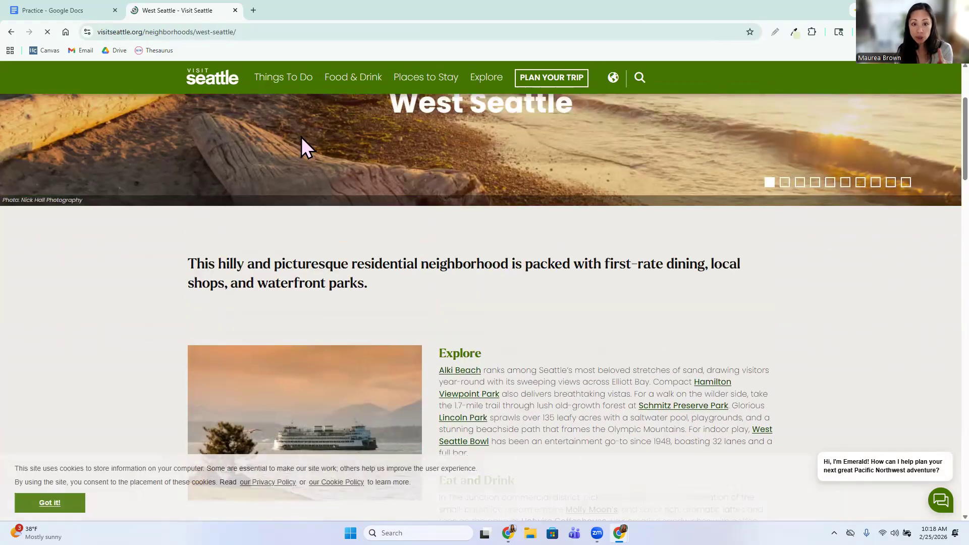
{"action": "scroll", "coordinate": [246, 259], "scroll_direction": "up", "scroll_amount": 2}
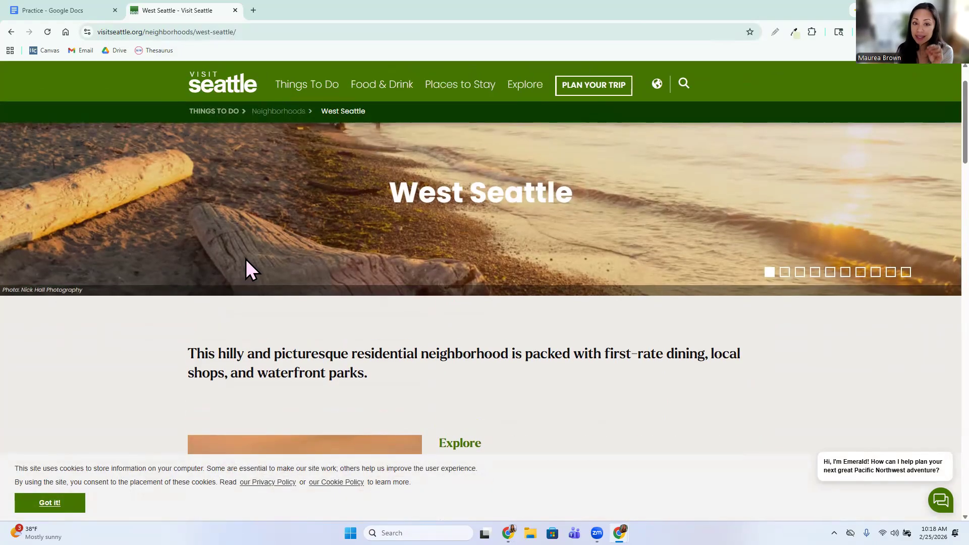
{"action": "left_click", "coordinate": [157, 32]}
{"action": "key", "text": "ctrl+c"}
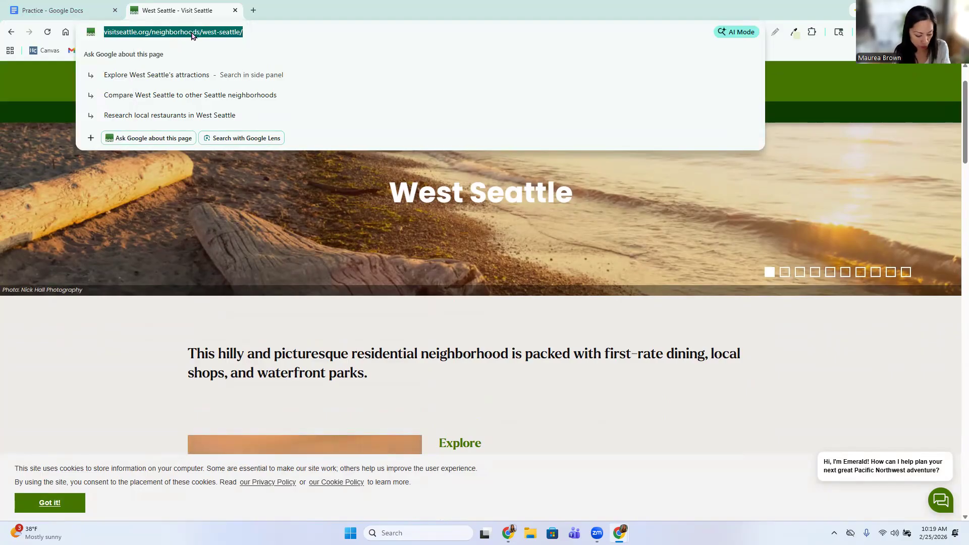
- Return to the Practice document and link the selected text West Seattle to the copied visitseattle.org address
{"action": "left_click", "coordinate": [77, 13]}
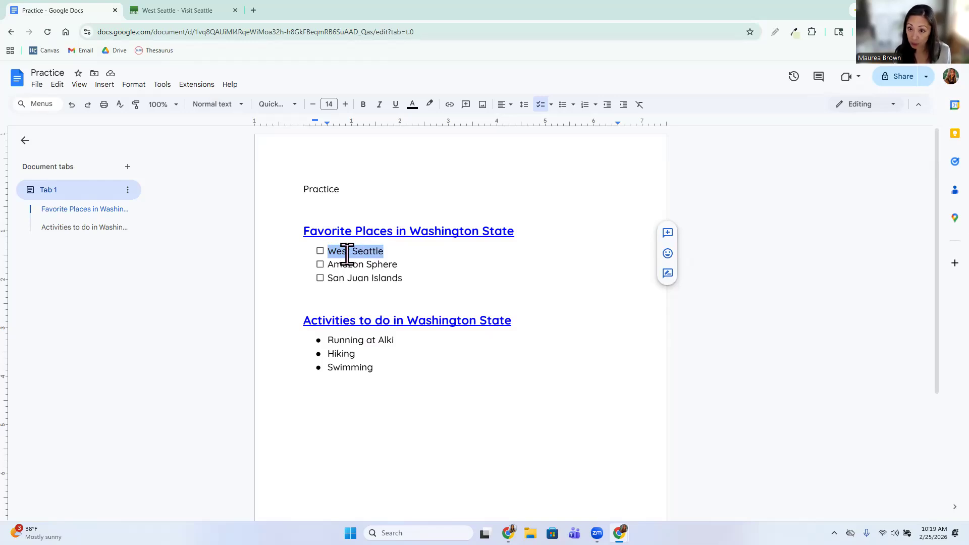
{"action": "left_click", "coordinate": [450, 105]}
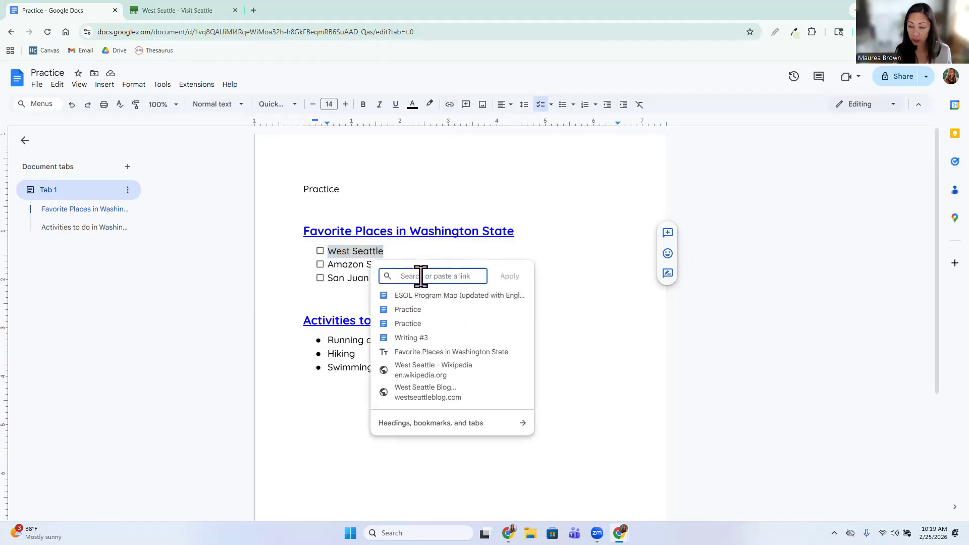
{"action": "key", "text": "ctrl+v"}
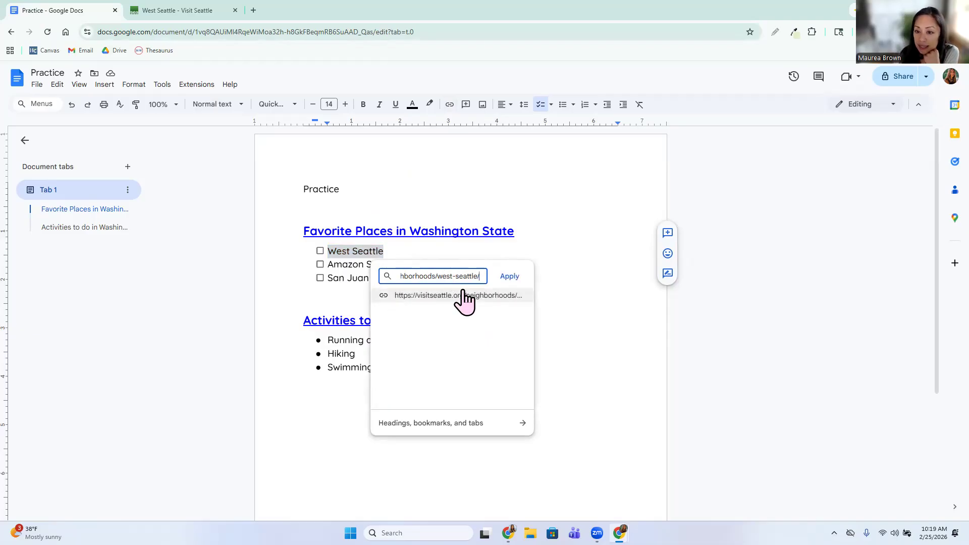
{"action": "left_click", "coordinate": [517, 280]}
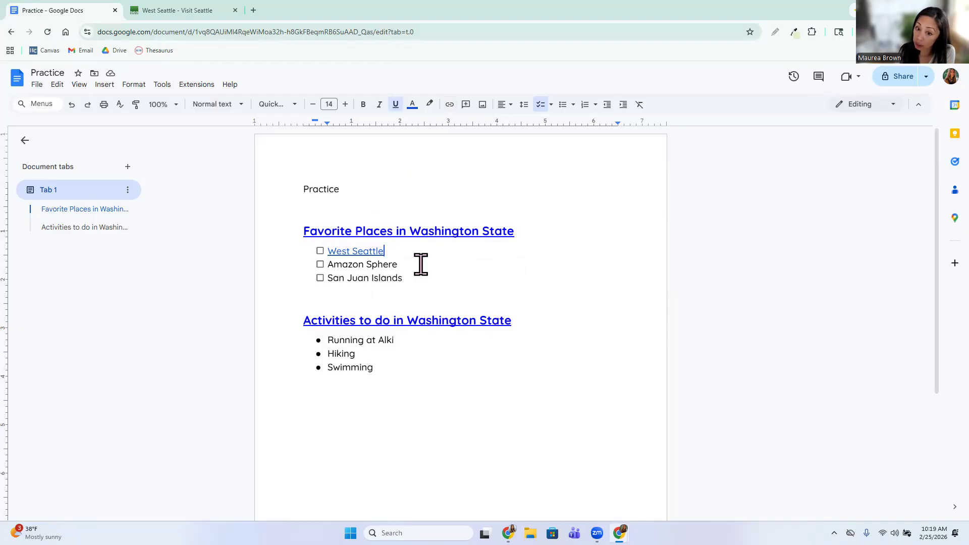
- Close the Visit Seattle page and bring up the preview of the West Seattle link in the Practice document
{"action": "left_click", "coordinate": [355, 251]}
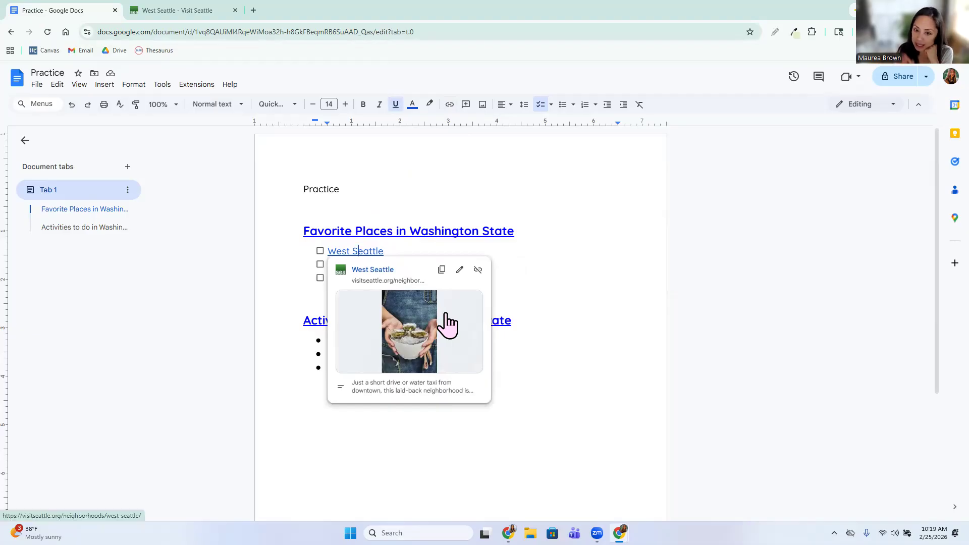
{"action": "left_click", "coordinate": [193, 10]}
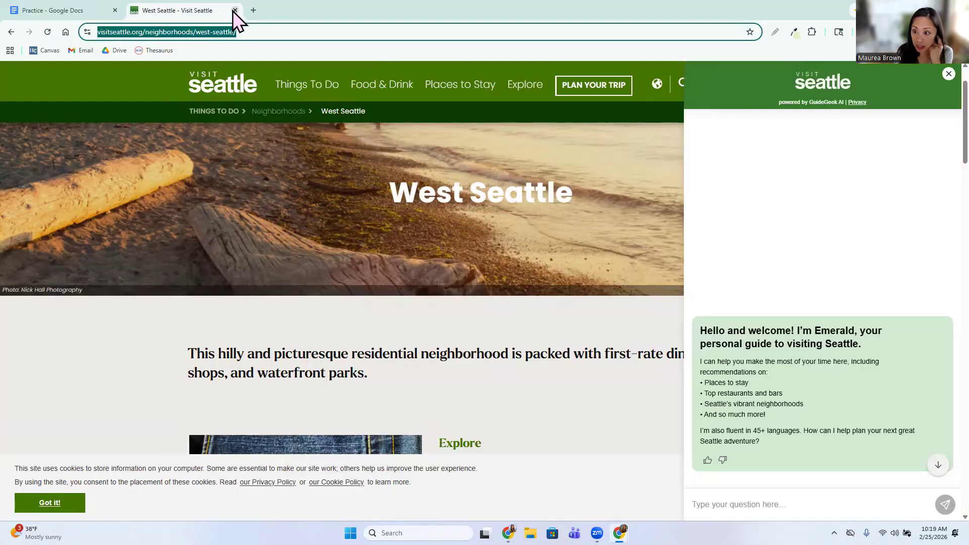
{"action": "left_click", "coordinate": [234, 11]}
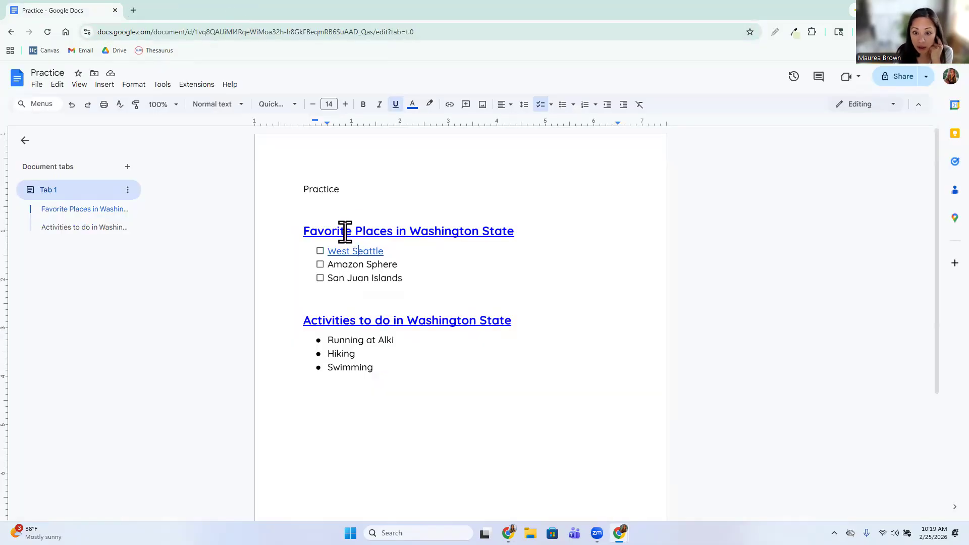
{"action": "left_click", "coordinate": [345, 251]}
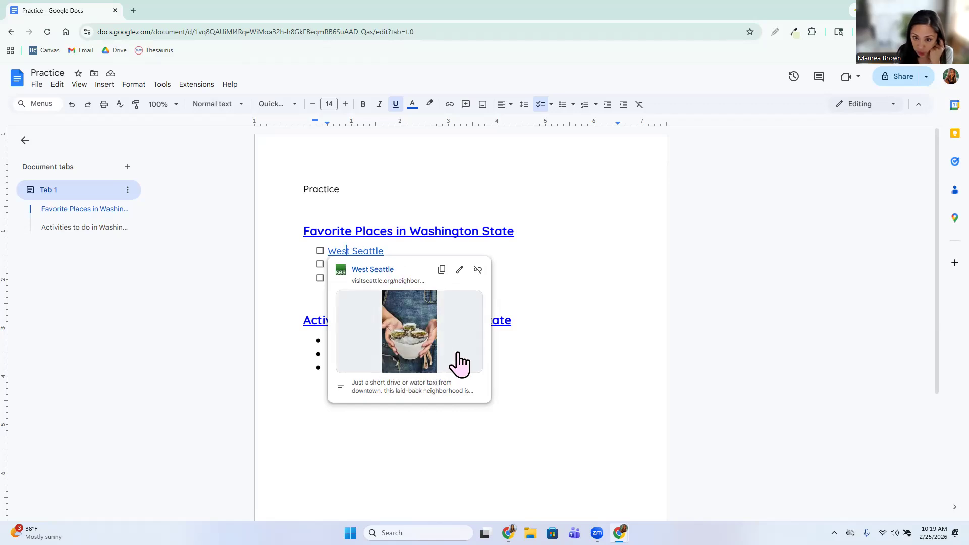
- Test the West Seattle link by opening its page from the preview, and return to the checklist in the Practice document
{"action": "left_click", "coordinate": [384, 272]}
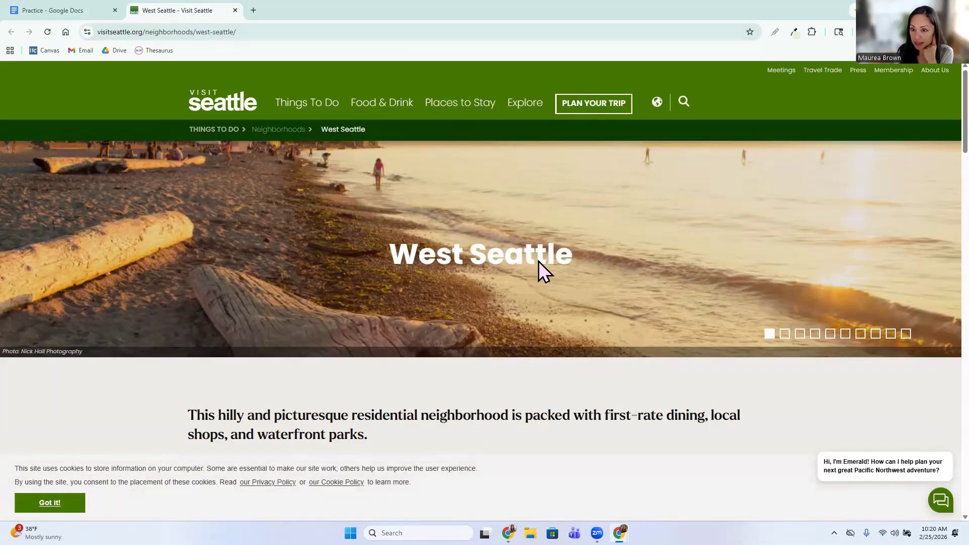
{"action": "left_click", "coordinate": [89, 8]}
{"action": "left_click", "coordinate": [342, 264]}
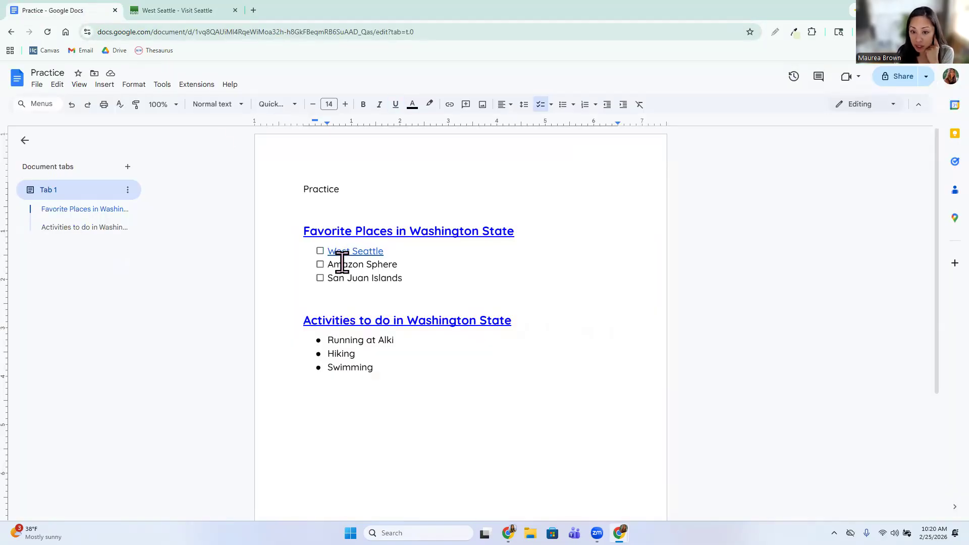
- Copy the checklist text Amazon Sphere and run a web search for it in place of the West Seattle page
{"action": "left_click_drag", "start_coordinate": [397, 265], "coordinate": [325, 264]}
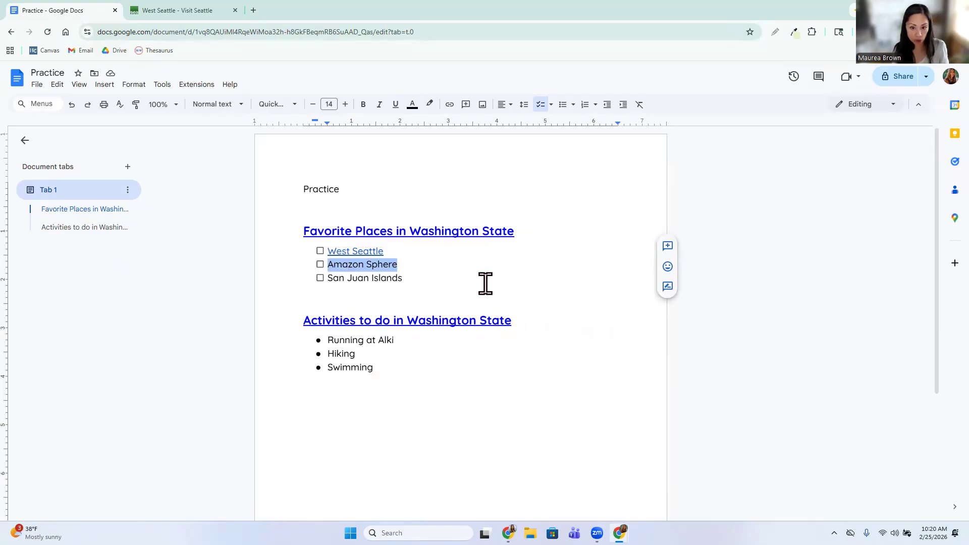
{"action": "left_click", "coordinate": [203, 15]}
{"action": "left_click", "coordinate": [214, 25]}
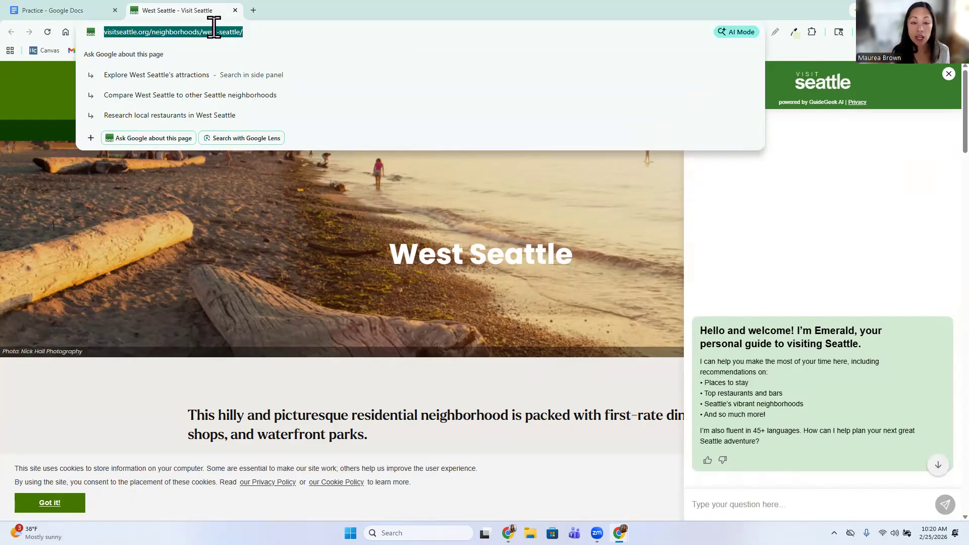
{"action": "type", "text": "Amazon Sphere"}
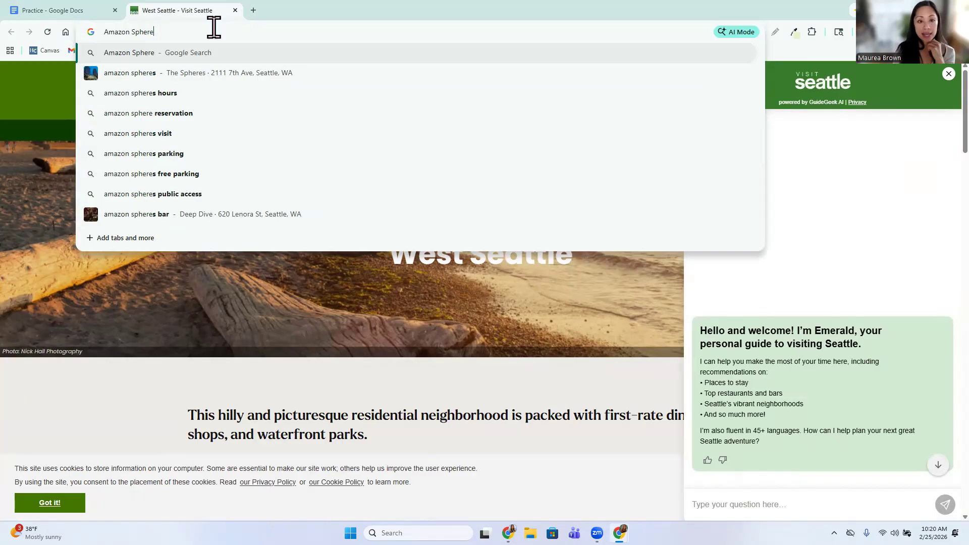
{"action": "key", "text": "Return"}
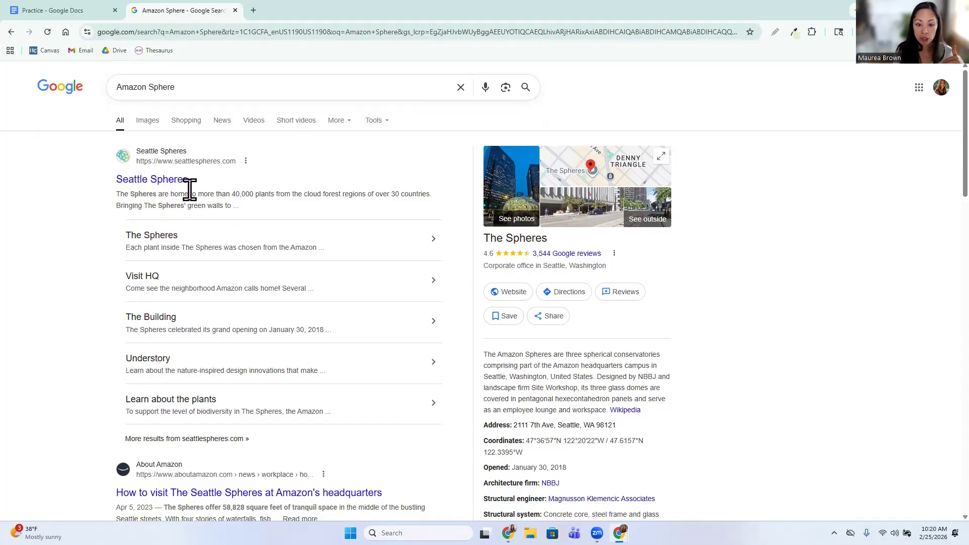
- Look over the Seattle Spheres home page from the search results and go back to the results
{"action": "left_click", "coordinate": [163, 150]}
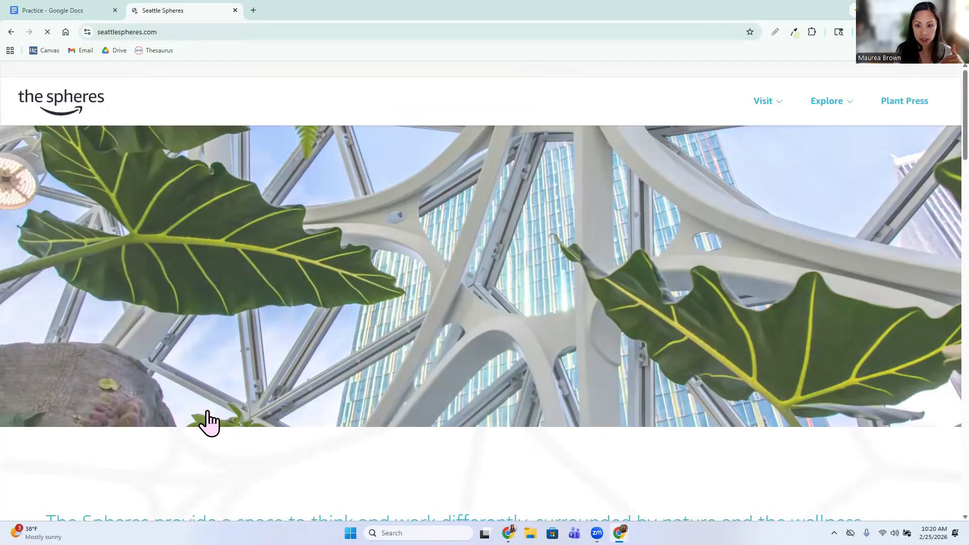
{"action": "scroll", "coordinate": [209, 422], "scroll_direction": "down", "scroll_amount": 4}
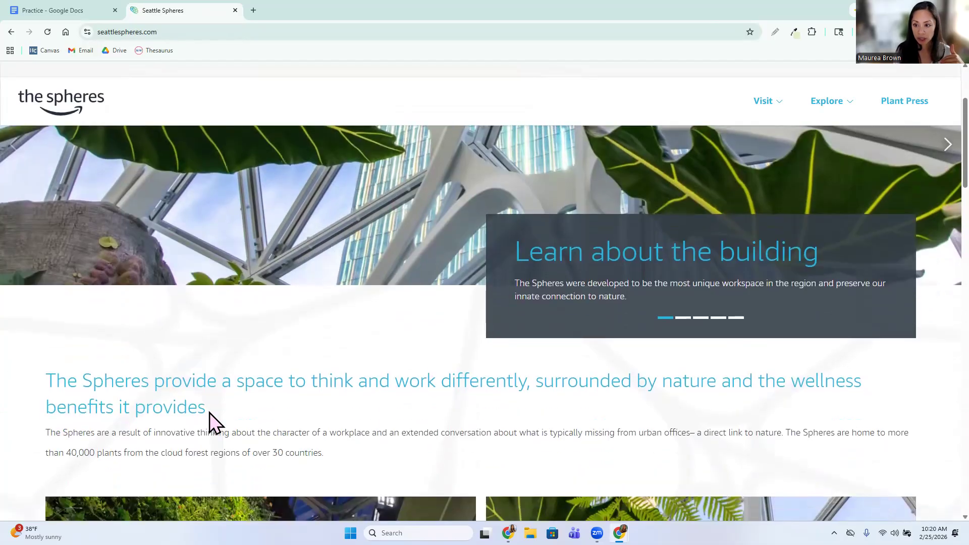
{"action": "scroll", "coordinate": [209, 417], "scroll_direction": "down", "scroll_amount": 2}
{"action": "scroll", "coordinate": [210, 422], "scroll_direction": "up", "scroll_amount": 4}
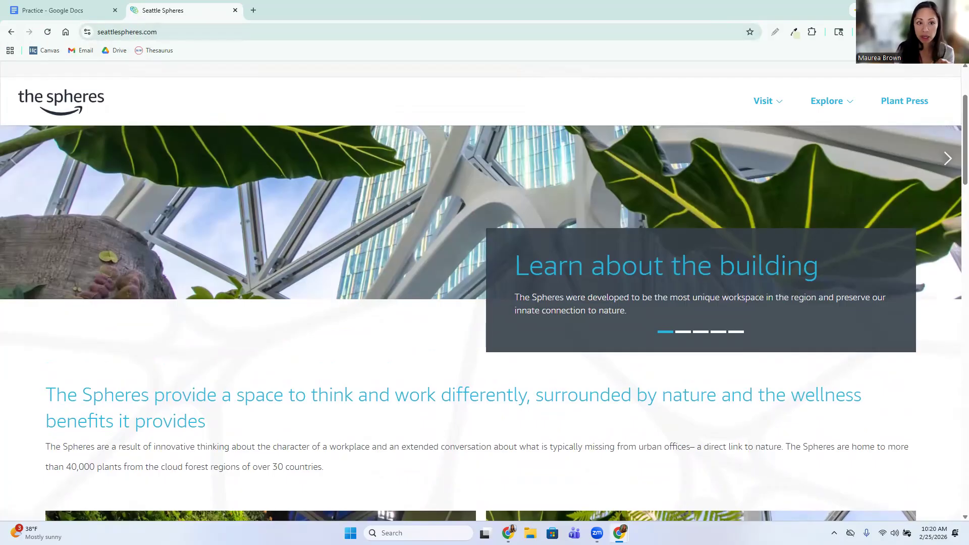
{"action": "left_click", "coordinate": [11, 33]}
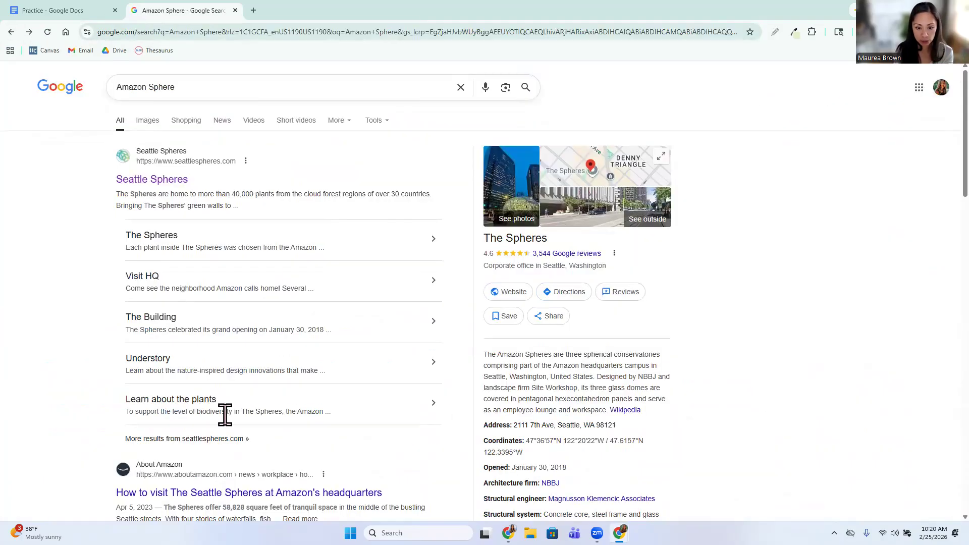
- Compare the other Amazon Sphere search results and reopen the Seattle Spheres website
{"action": "scroll", "coordinate": [225, 411], "scroll_direction": "down", "scroll_amount": 2}
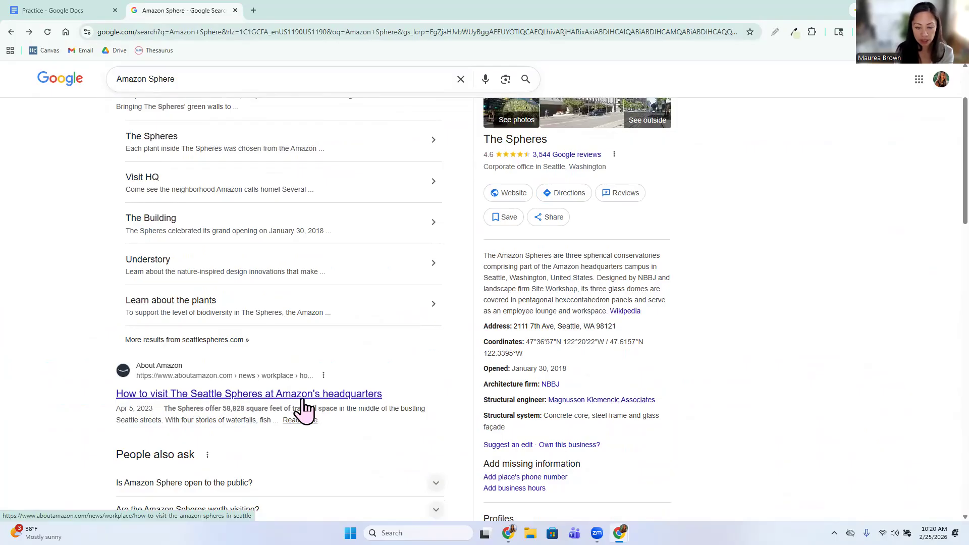
{"action": "scroll", "coordinate": [308, 413], "scroll_direction": "down", "scroll_amount": 1}
{"action": "scroll", "coordinate": [306, 412], "scroll_direction": "up", "scroll_amount": 3}
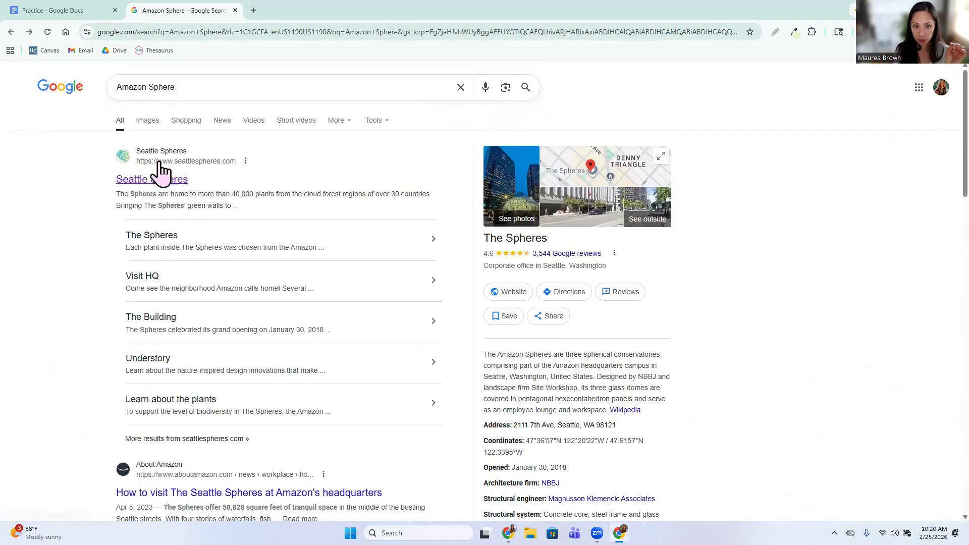
{"action": "right_click", "coordinate": [162, 177]}
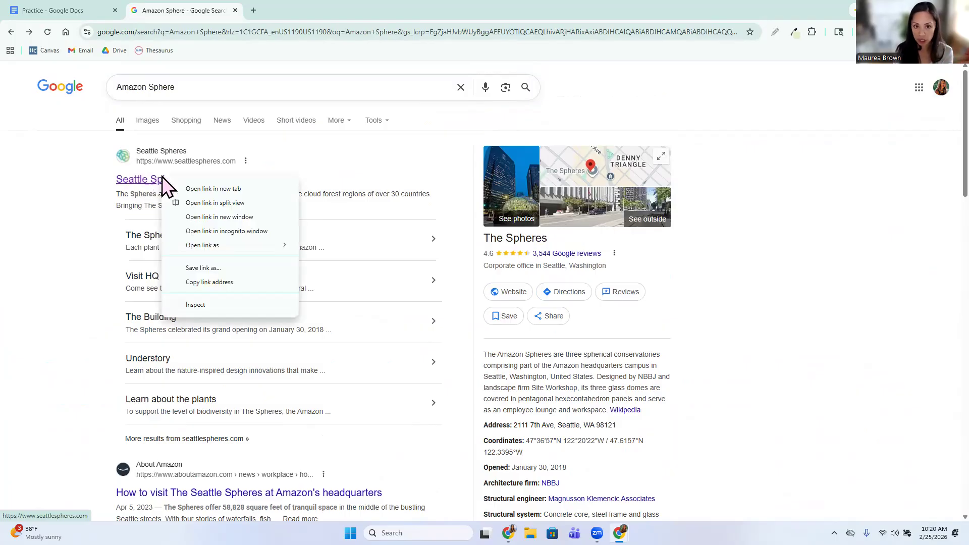
{"action": "left_click", "coordinate": [161, 177]}
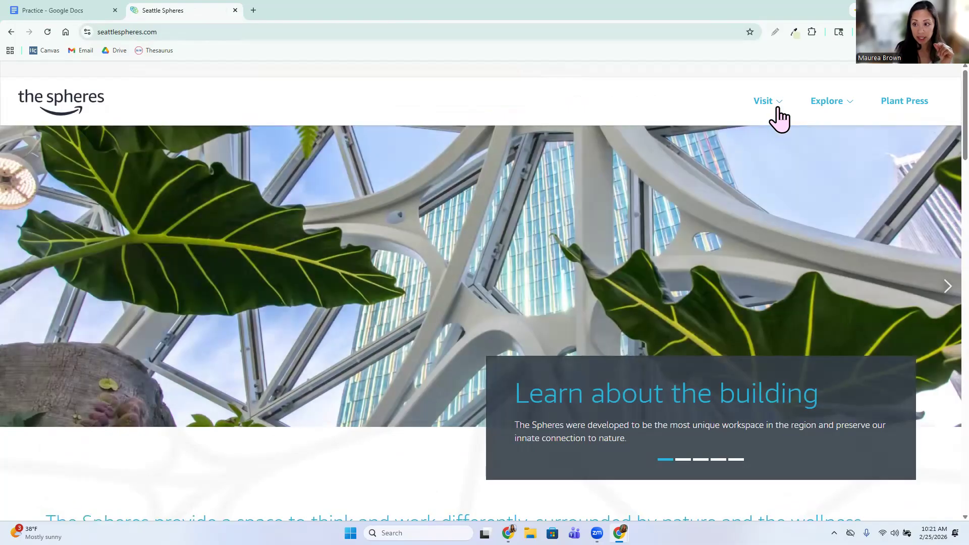
- Review the Visit and Explore topics and the home page content of the Seattle Spheres site, and copy its web address
{"action": "left_click", "coordinate": [774, 104]}
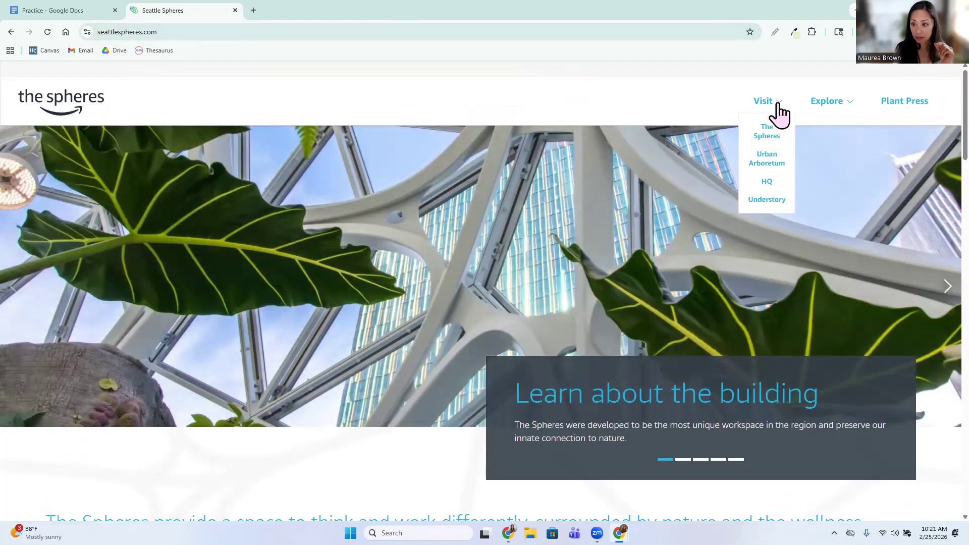
{"action": "mouse_move", "coordinate": [843, 108]}
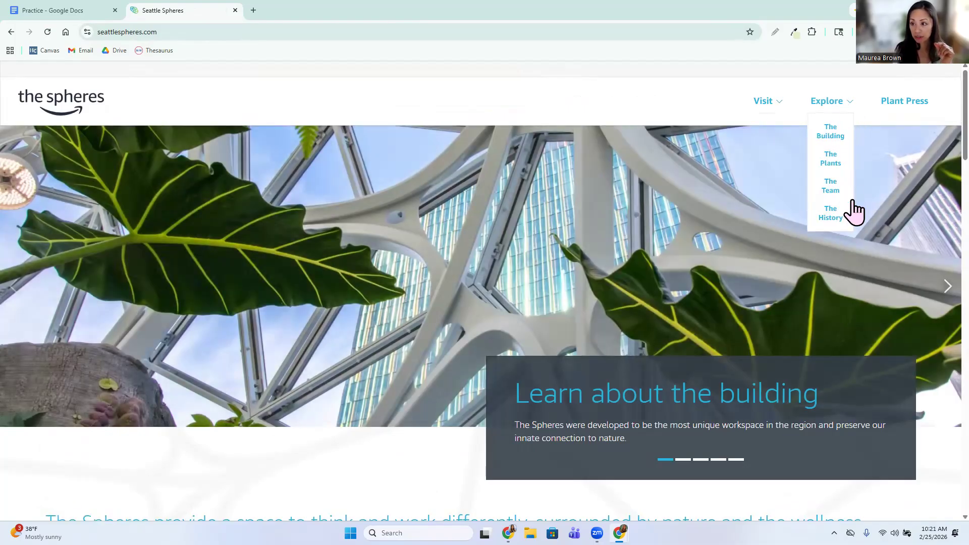
{"action": "scroll", "coordinate": [550, 283], "scroll_direction": "down", "scroll_amount": 5}
{"action": "scroll", "coordinate": [550, 283], "scroll_direction": "down", "scroll_amount": 3}
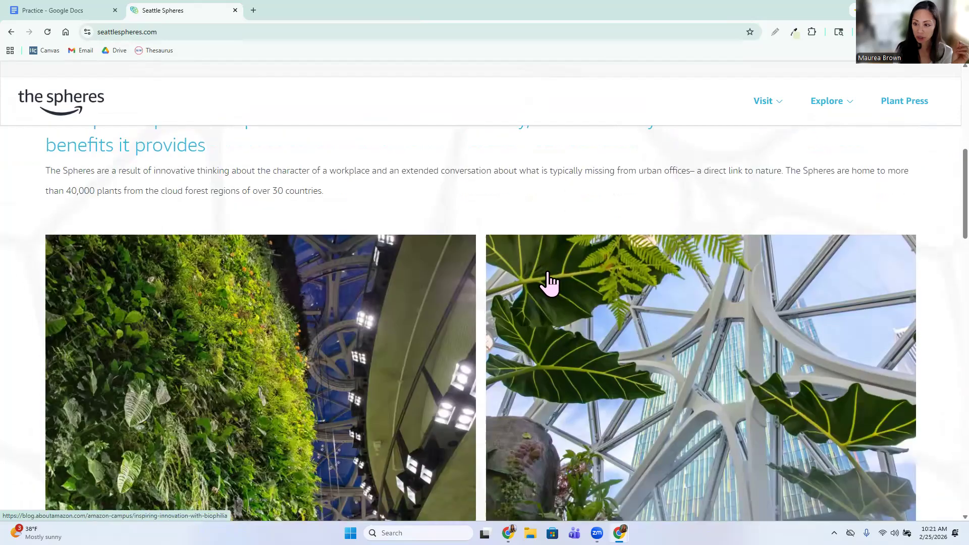
{"action": "scroll", "coordinate": [549, 283], "scroll_direction": "up", "scroll_amount": 8}
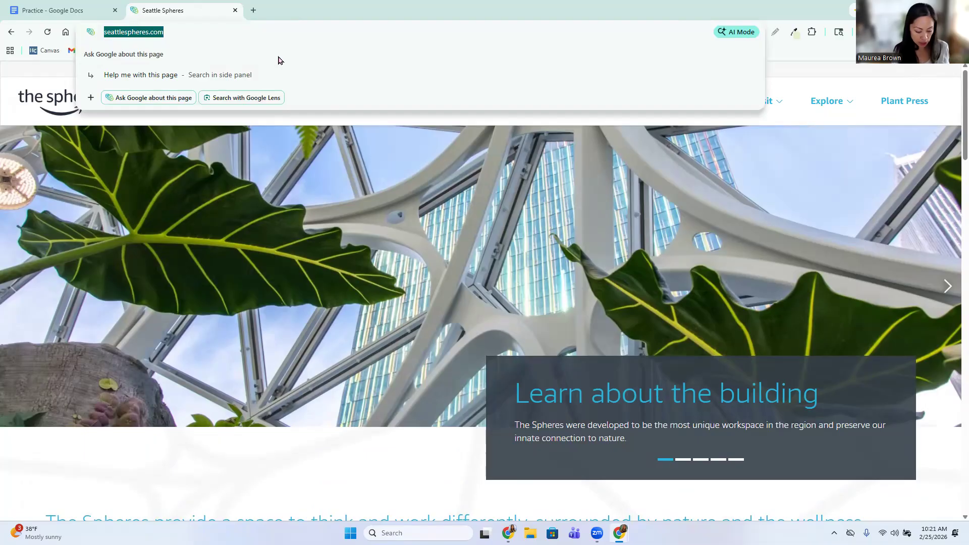
{"action": "left_click", "coordinate": [66, 12]}
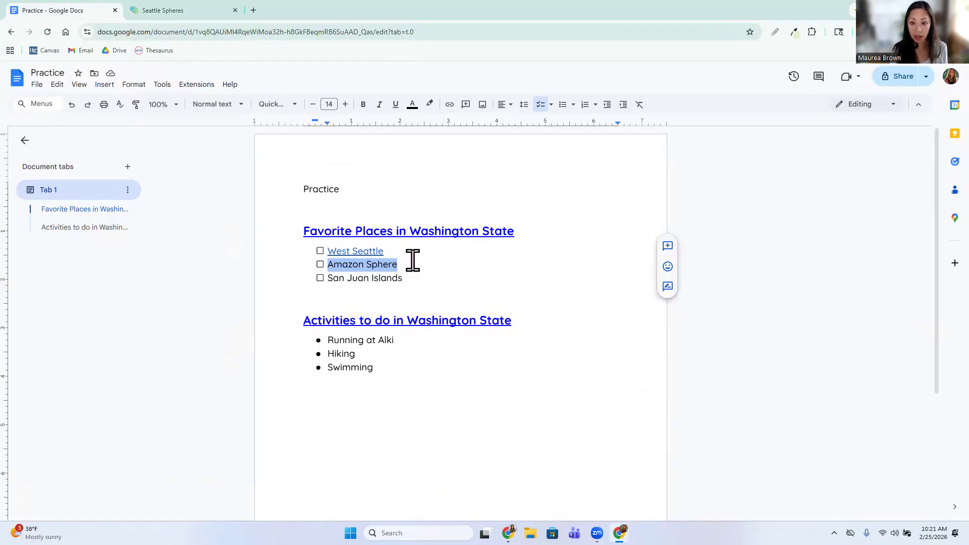
{"action": "left_click", "coordinate": [449, 104]}
{"action": "type", "text": "https://www.seattlespheres.com/"}
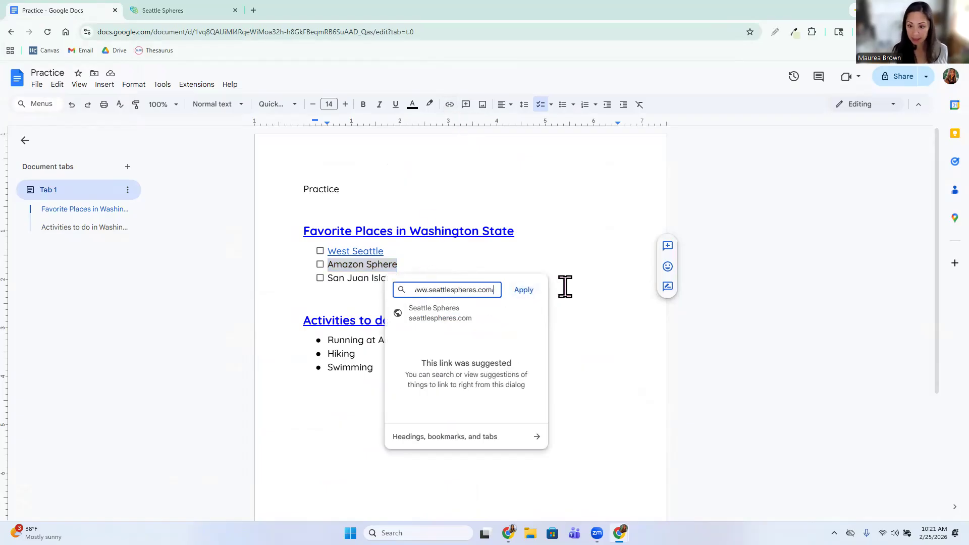
{"action": "left_click", "coordinate": [525, 290]}
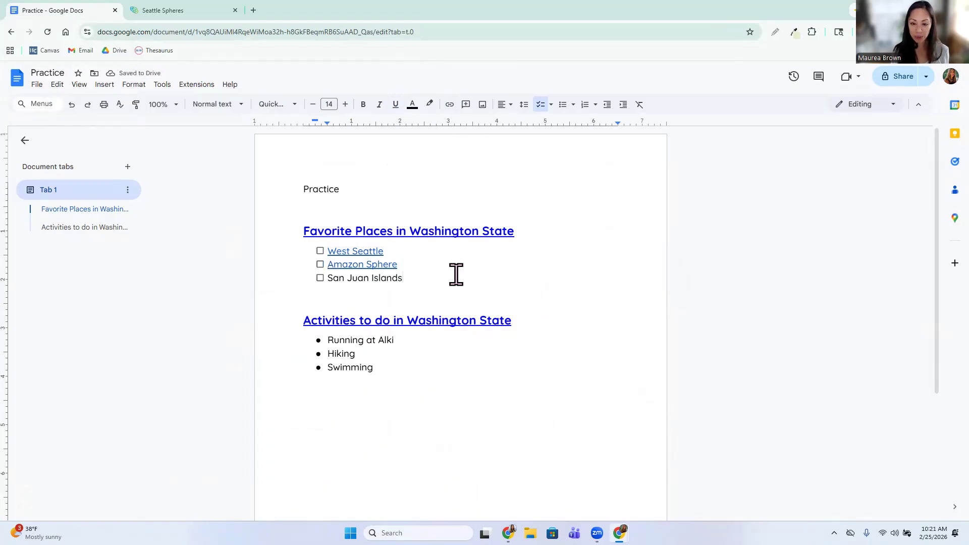
- Copy the checklist text San Juan Islands and run a web search for it in place of the Seattle Spheres page
{"action": "left_click_drag", "start_coordinate": [404, 278], "coordinate": [329, 278]}
{"action": "key", "text": "ctrl+c"}
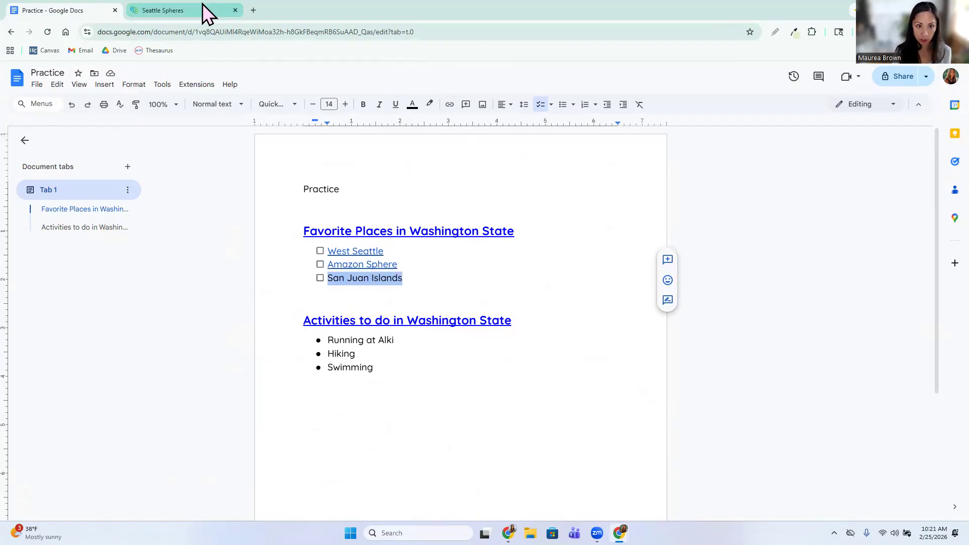
{"action": "left_click", "coordinate": [183, 11]}
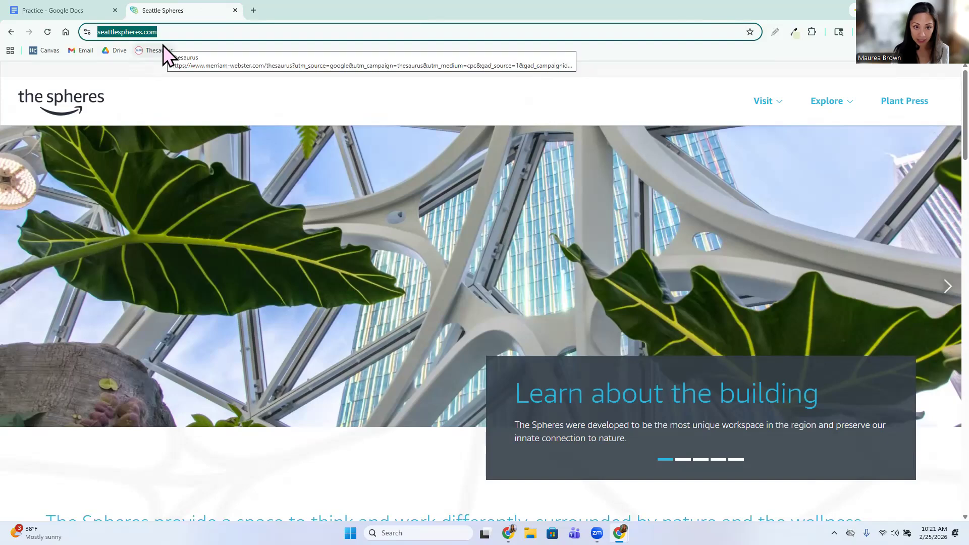
{"action": "key", "text": "ctrl+v"}
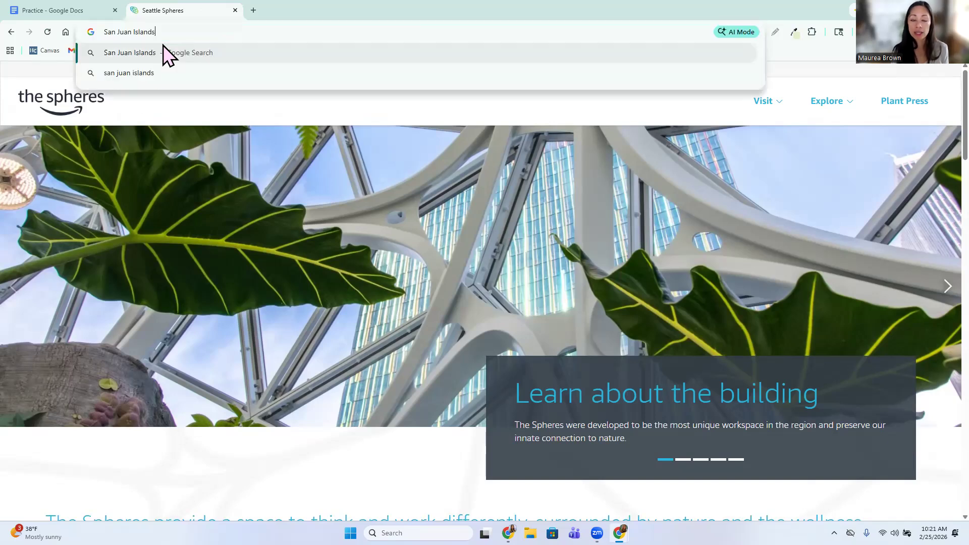
{"action": "left_click", "coordinate": [200, 46]}
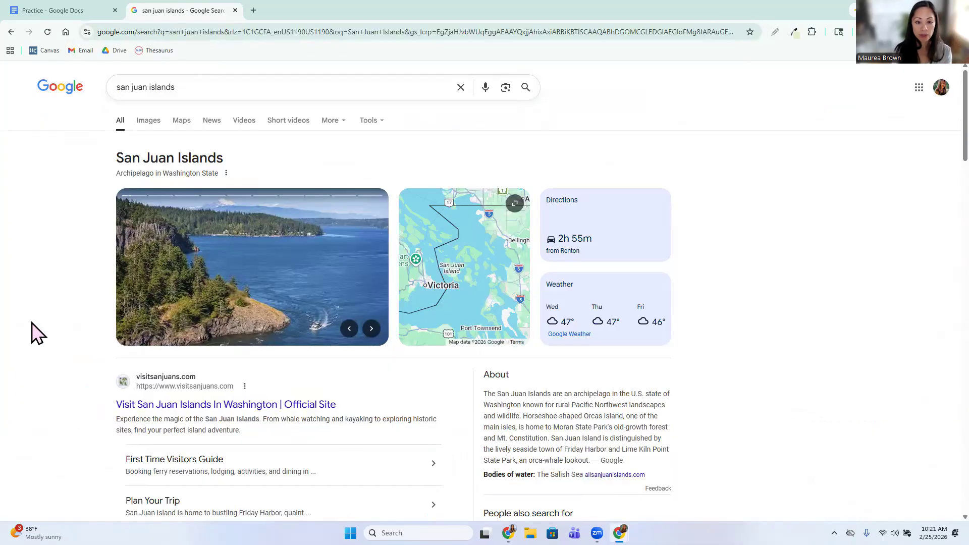
- Open the official Visit San Juan Islands site from the search results and copy its web address
{"action": "scroll", "coordinate": [41, 323], "scroll_direction": "down", "scroll_amount": 2}
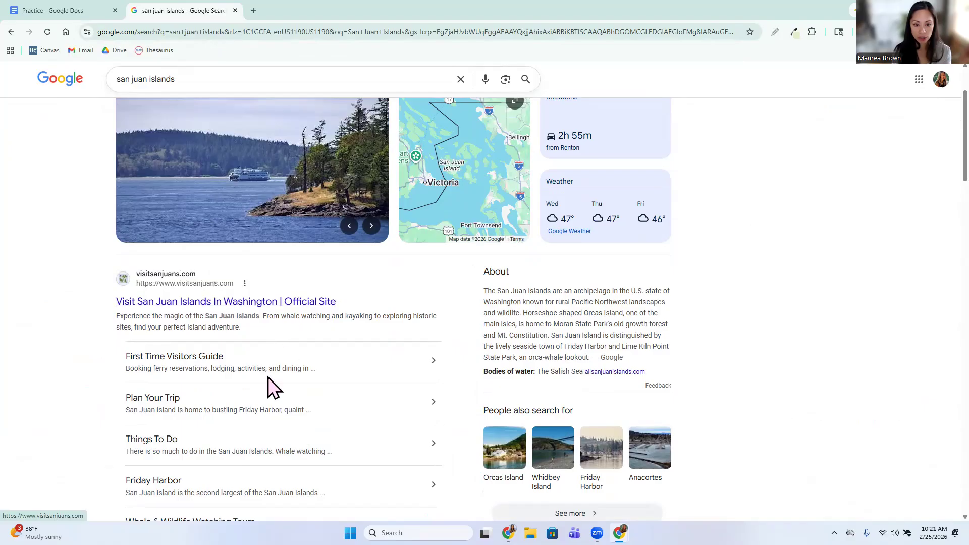
{"action": "scroll", "coordinate": [242, 363], "scroll_direction": "down", "scroll_amount": 1}
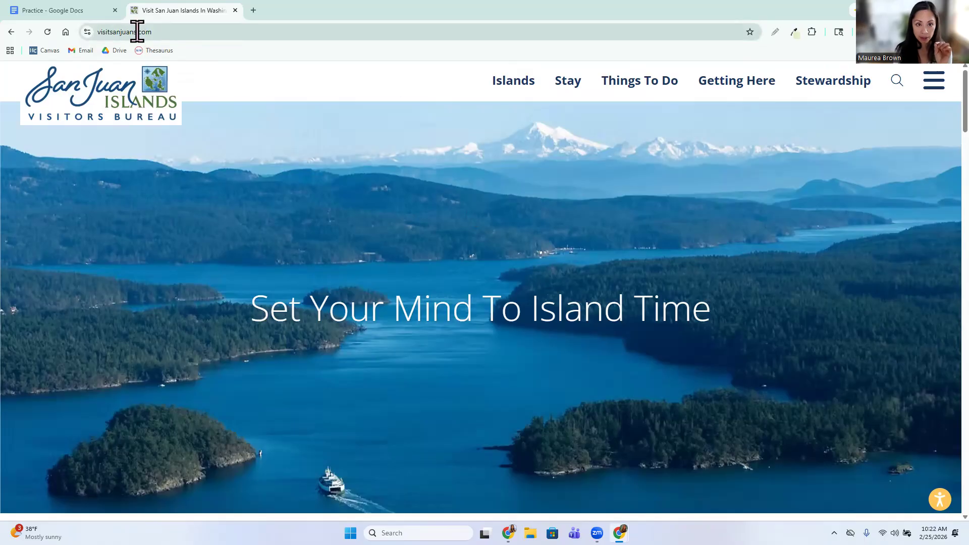
{"action": "left_click", "coordinate": [116, 32]}
{"action": "key", "text": "ctrl+c"}
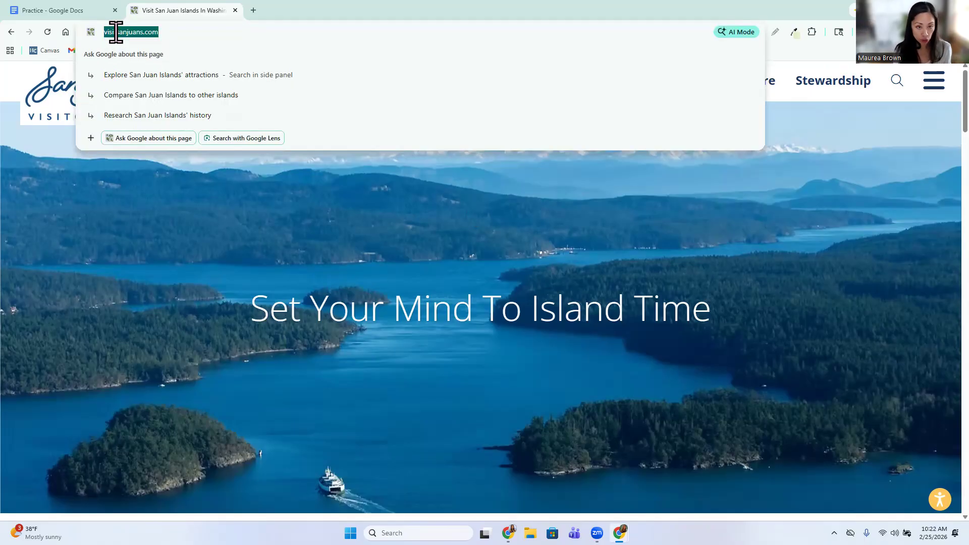
- Return to the Practice document and link the selected text San Juan Islands to the copied visitsanjuans.com address
{"action": "left_click", "coordinate": [68, 11]}
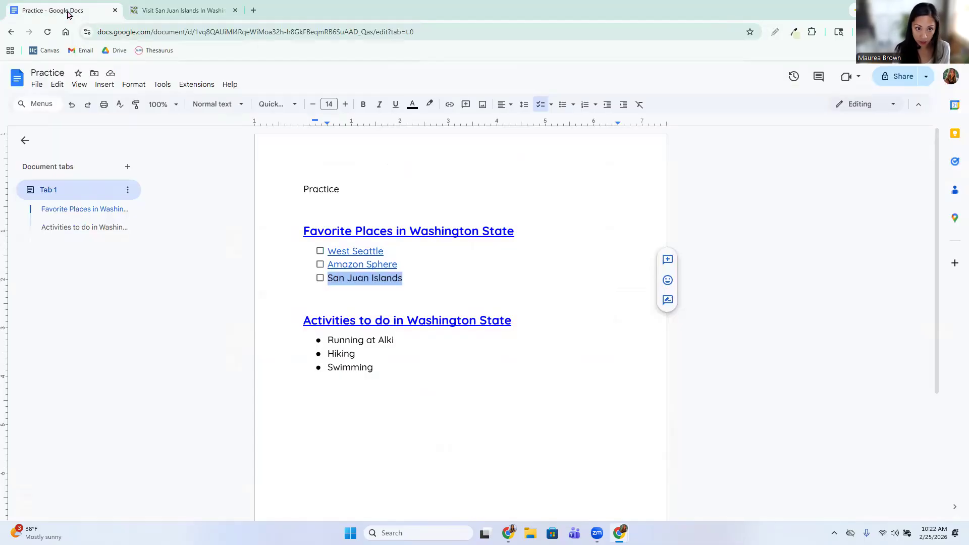
{"action": "left_click", "coordinate": [454, 105]}
{"action": "key", "text": "ctrl+v"}
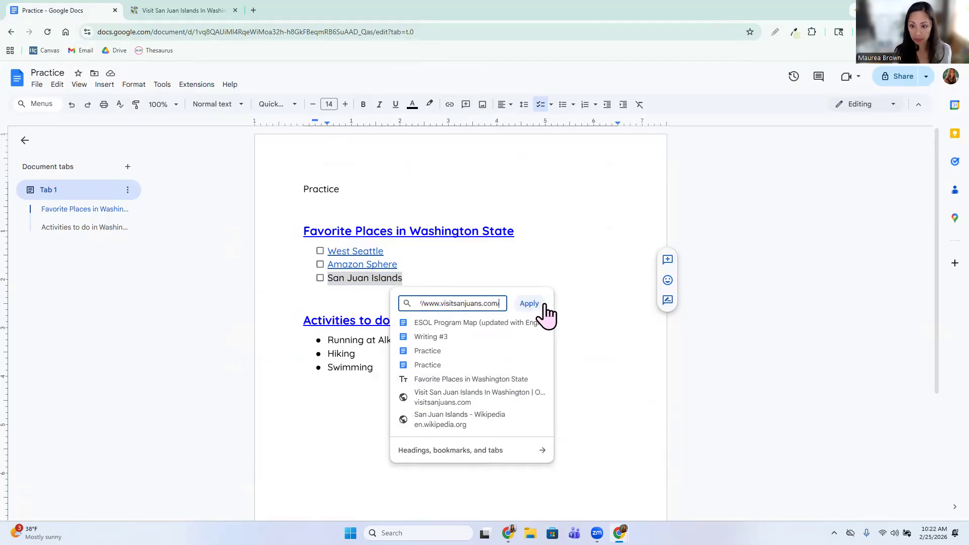
{"action": "left_click", "coordinate": [533, 304]}
{"action": "left_click", "coordinate": [418, 427]}
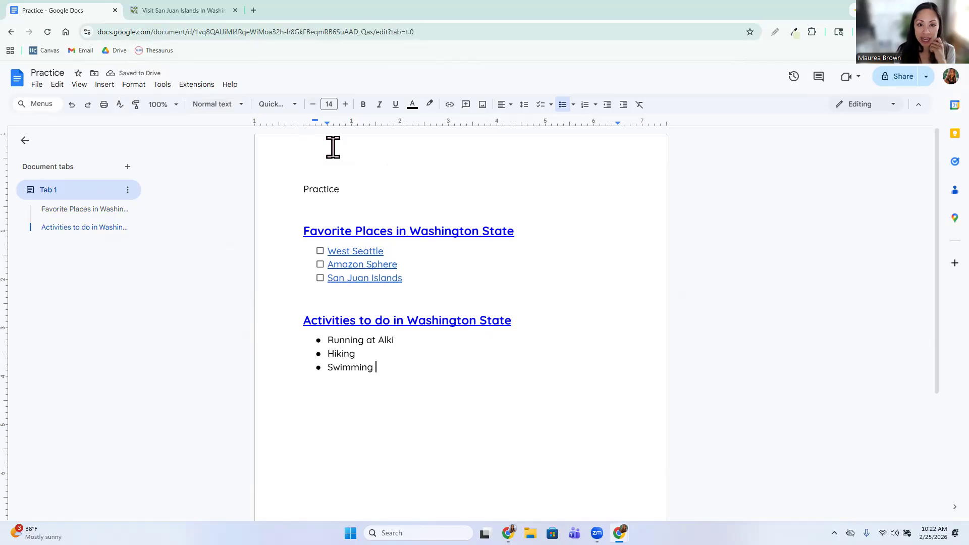
- Review the apply and update options of the Normal text and Heading 1 styles, and place the cursor after the Activities heading
{"action": "left_click", "coordinate": [228, 105]}
{"action": "mouse_move", "coordinate": [230, 124]}
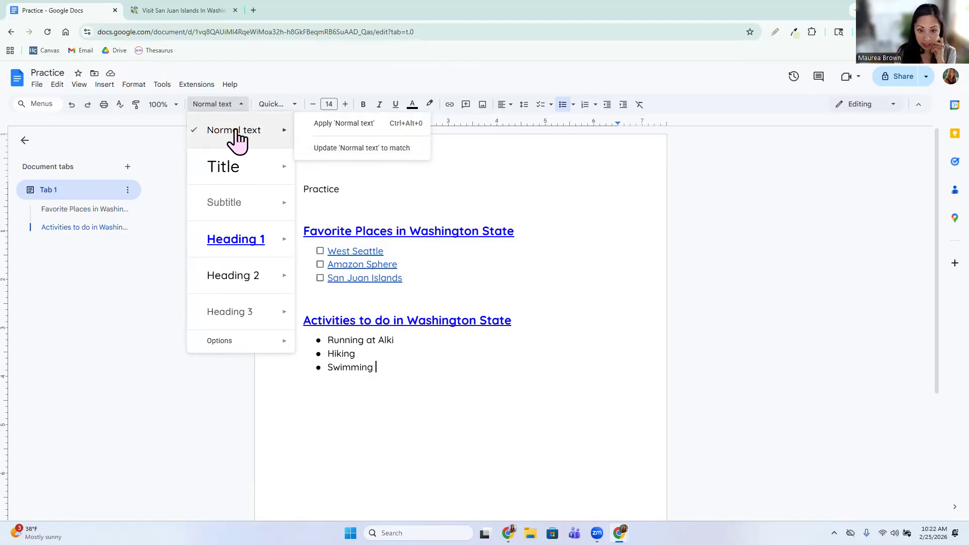
{"action": "left_click", "coordinate": [101, 316]}
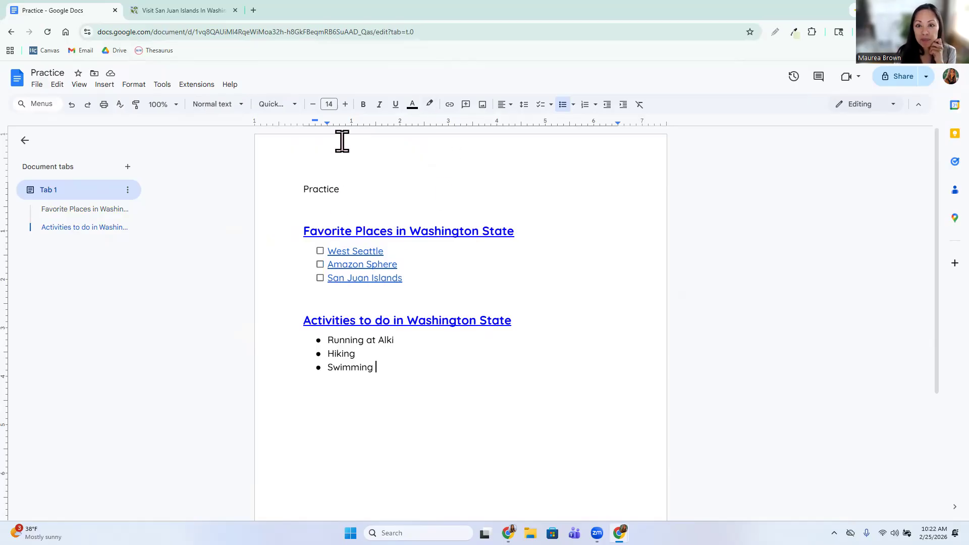
{"action": "left_click", "coordinate": [230, 104]}
{"action": "mouse_move", "coordinate": [256, 240]}
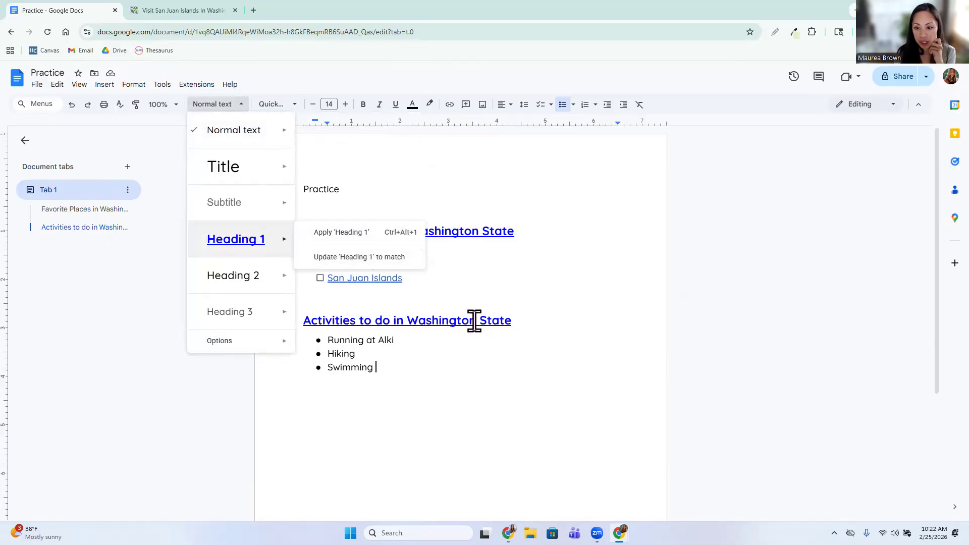
{"action": "left_click", "coordinate": [558, 320]}
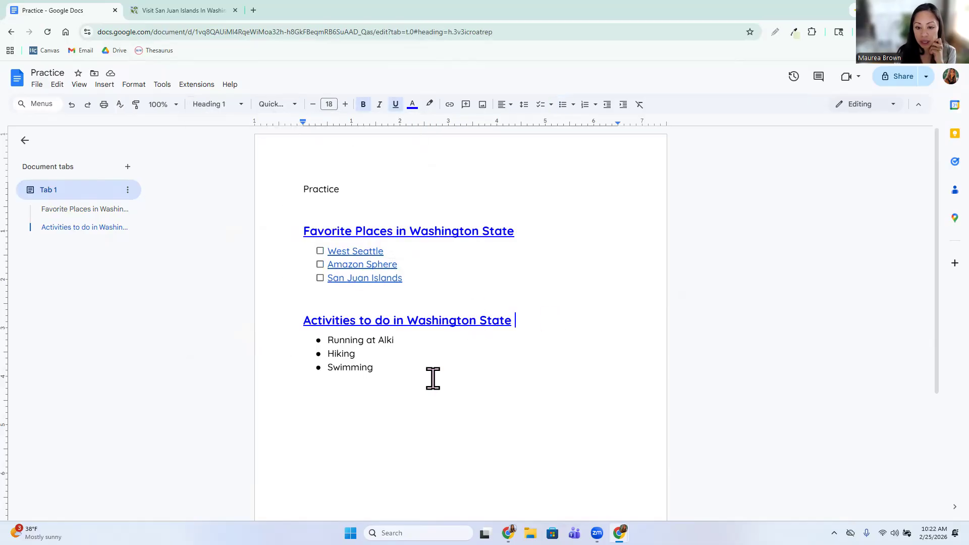
- Add the line Places to Eat below the activities list and format it as Heading 1
{"action": "left_click", "coordinate": [332, 406]}
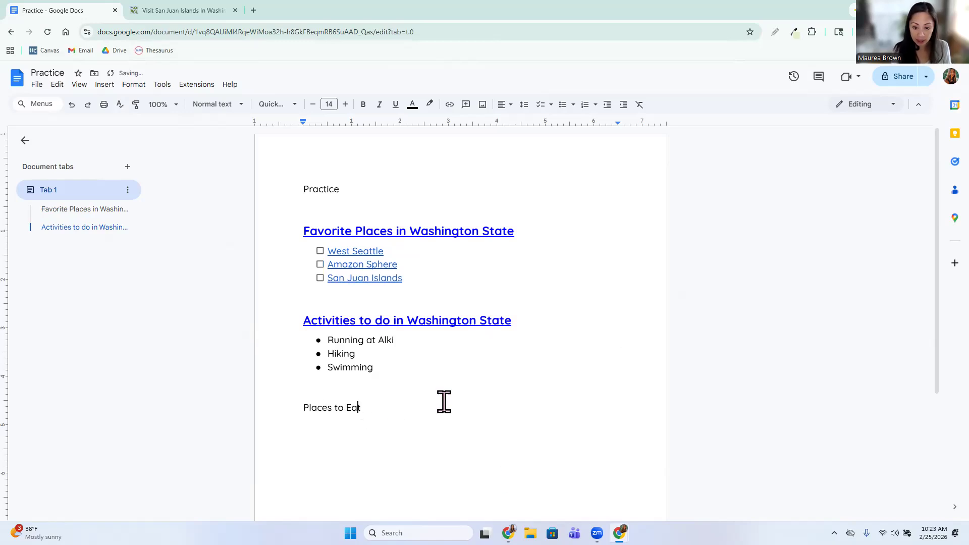
{"action": "left_click", "coordinate": [212, 105]}
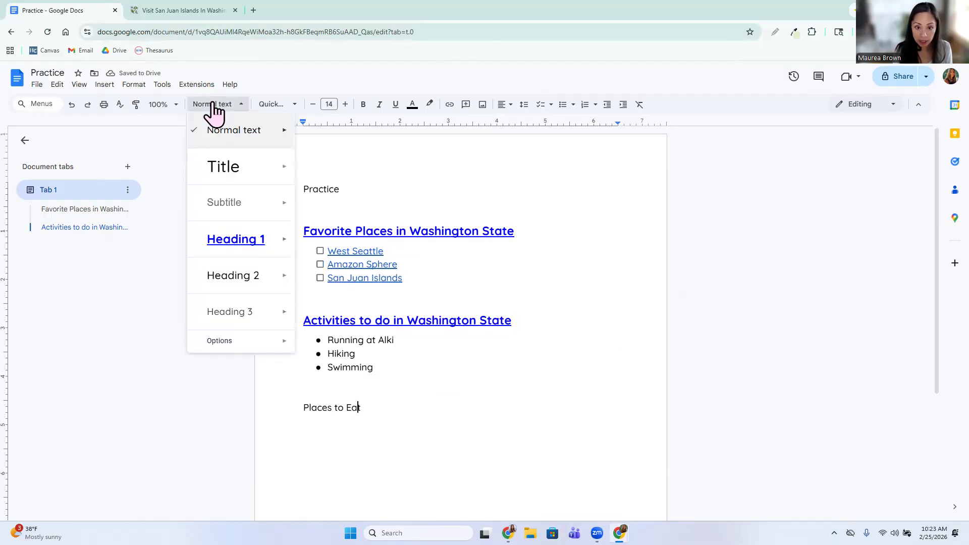
{"action": "left_click", "coordinate": [234, 242]}
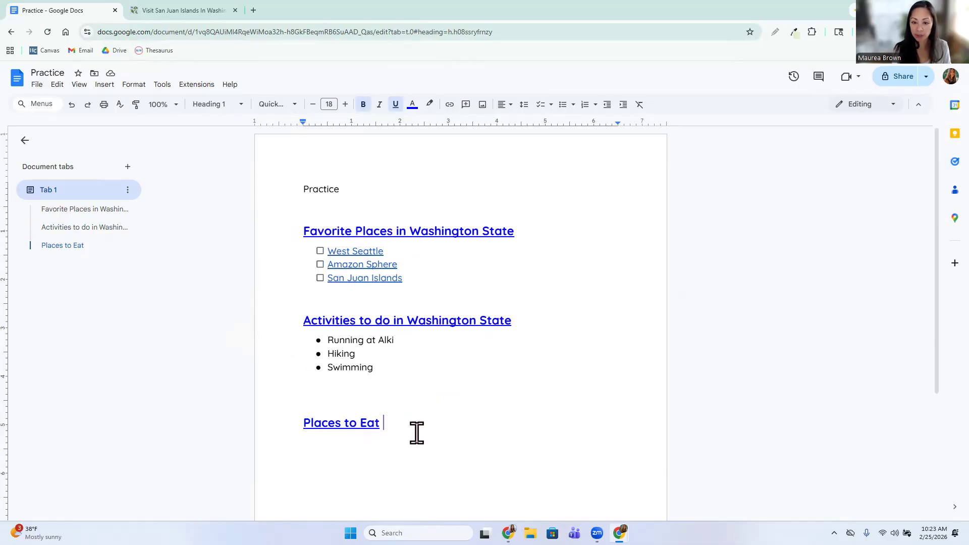
- Delete the Places to Eat heading below the activities list
{"action": "left_click", "coordinate": [337, 396]}
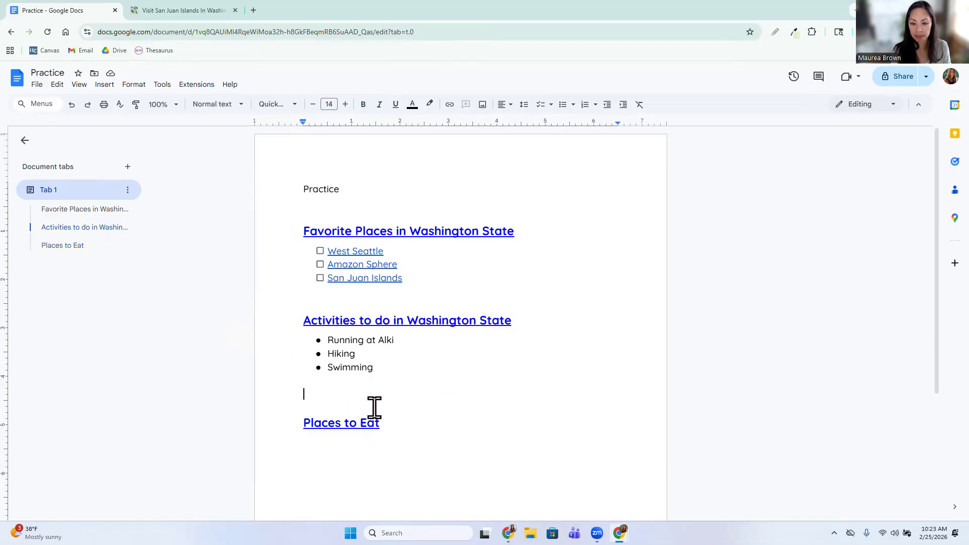
{"action": "left_click_drag", "start_coordinate": [379, 424], "coordinate": [245, 411]}
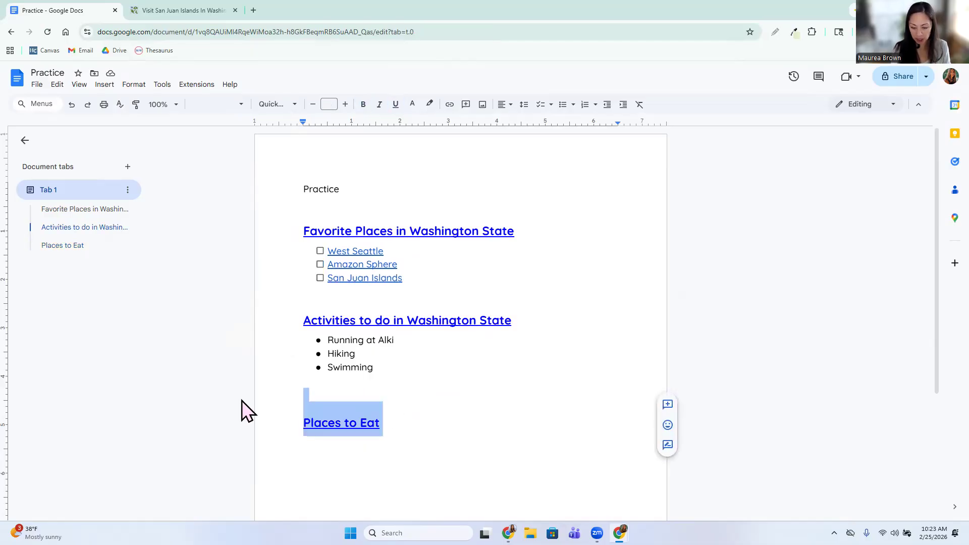
{"action": "key", "text": "BackSpace"}
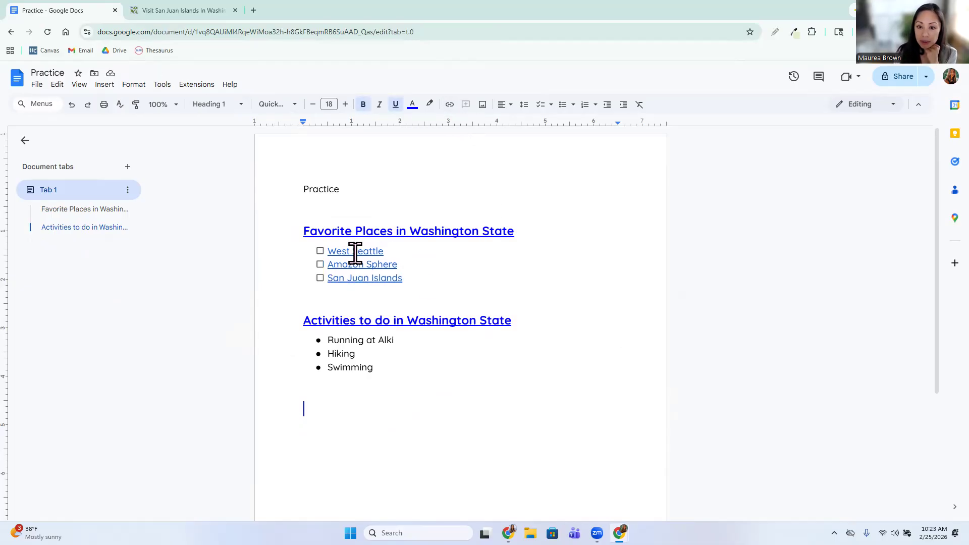
{"action": "left_click_drag", "start_coordinate": [382, 249], "coordinate": [340, 248]}
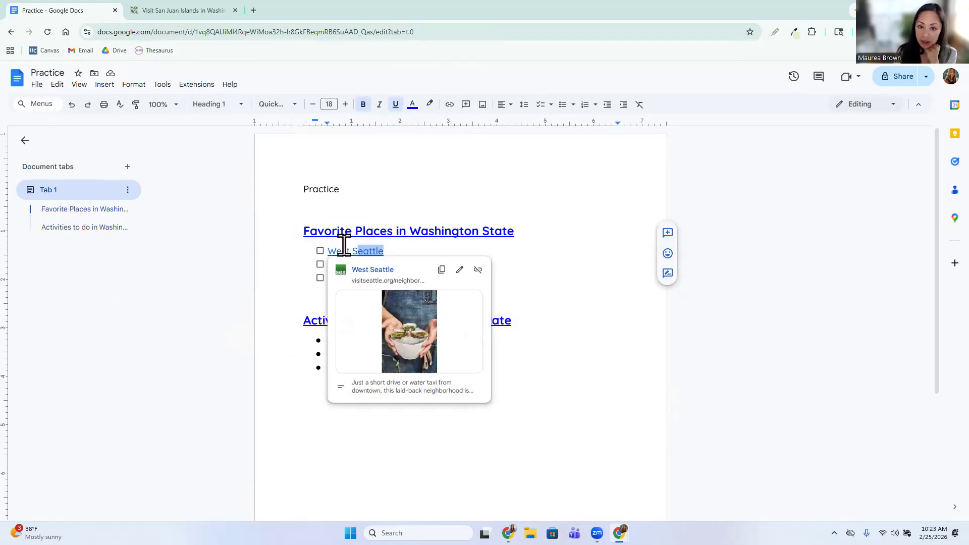
{"action": "left_click", "coordinate": [193, 11]}
{"action": "key", "text": "ctrl+v"}
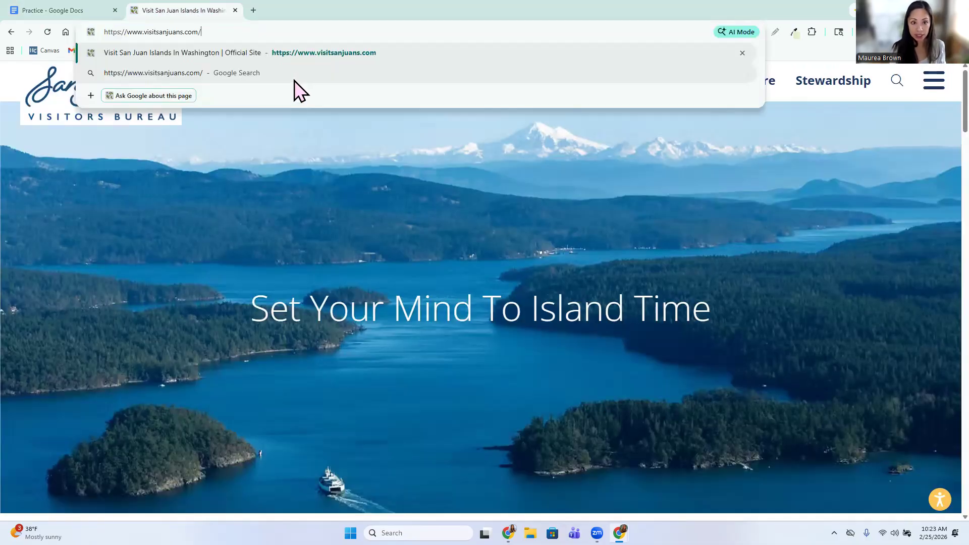
{"action": "key", "text": "Return"}
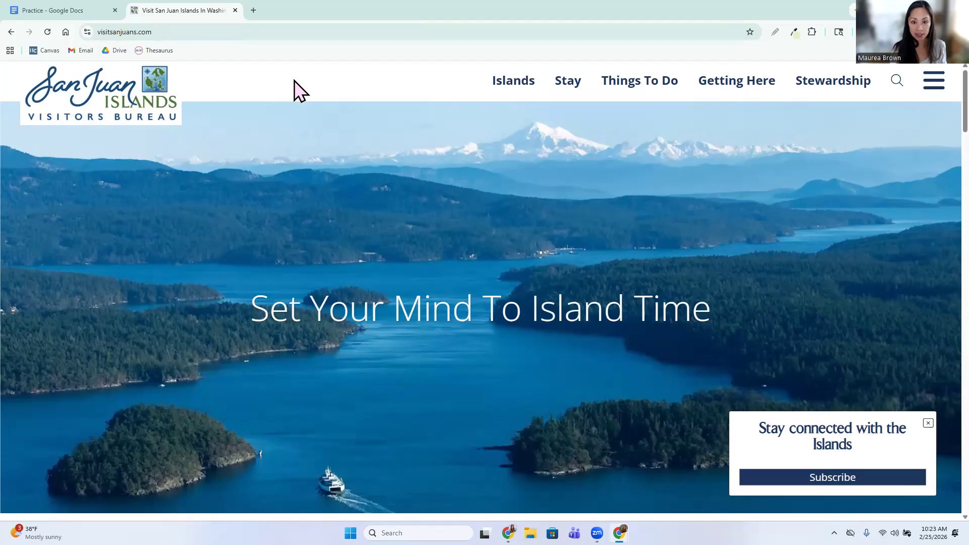
- Copy the checklist text West Seattle from the Practice document and run a web search for it in place of the San Juan Islands page
{"action": "left_click", "coordinate": [81, 9]}
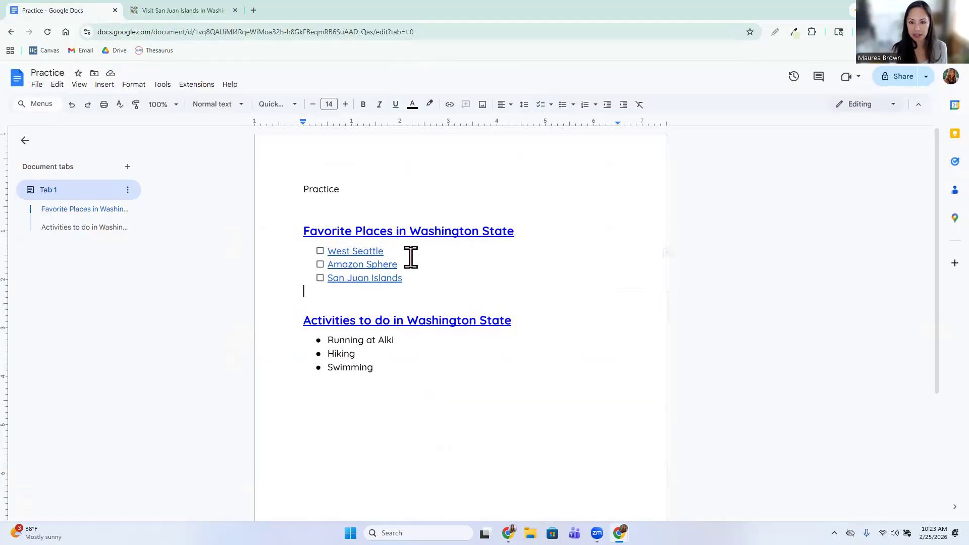
{"action": "left_click_drag", "start_coordinate": [398, 252], "coordinate": [330, 251]}
{"action": "key", "text": "ctrl+c"}
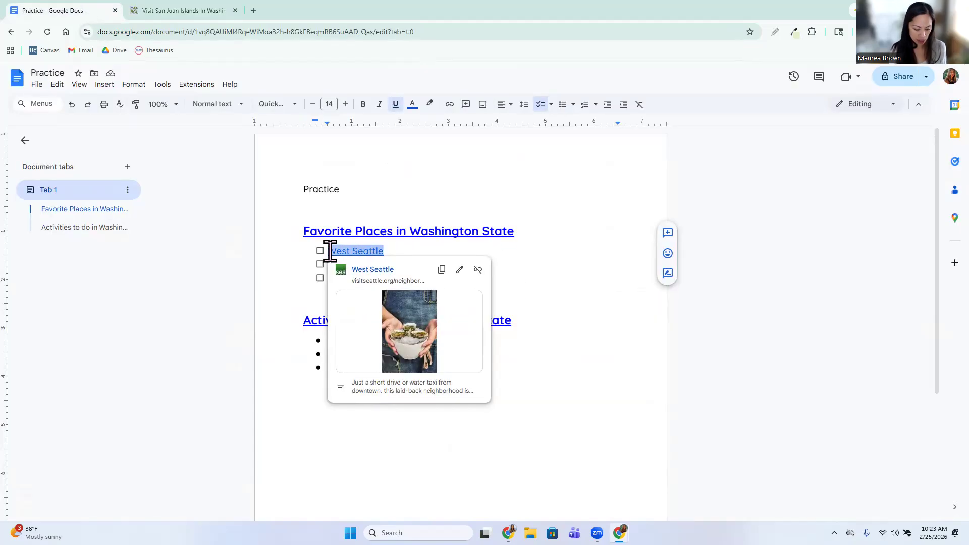
{"action": "left_click", "coordinate": [181, 14]}
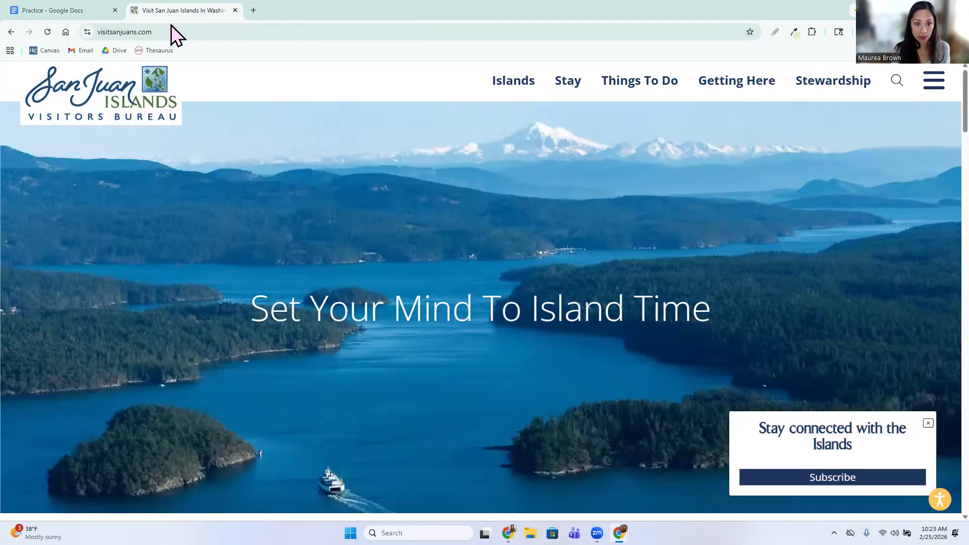
{"action": "left_click", "coordinate": [170, 31]}
{"action": "key", "text": "ctrl+v"}
{"action": "key", "text": "Return"}
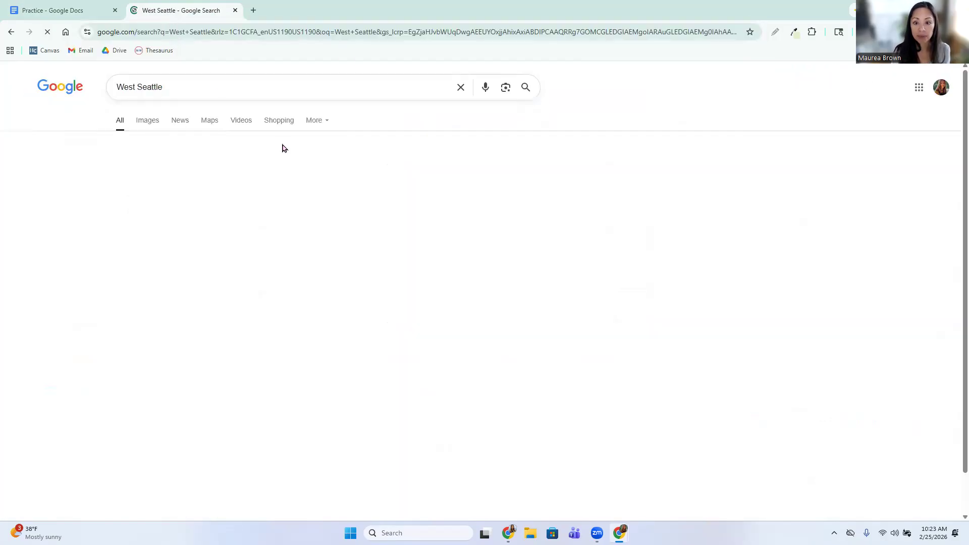
- Open the Visit Seattle page about West Seattle from the search results and copy its web address
{"action": "scroll", "coordinate": [299, 366], "scroll_direction": "down", "scroll_amount": 3}
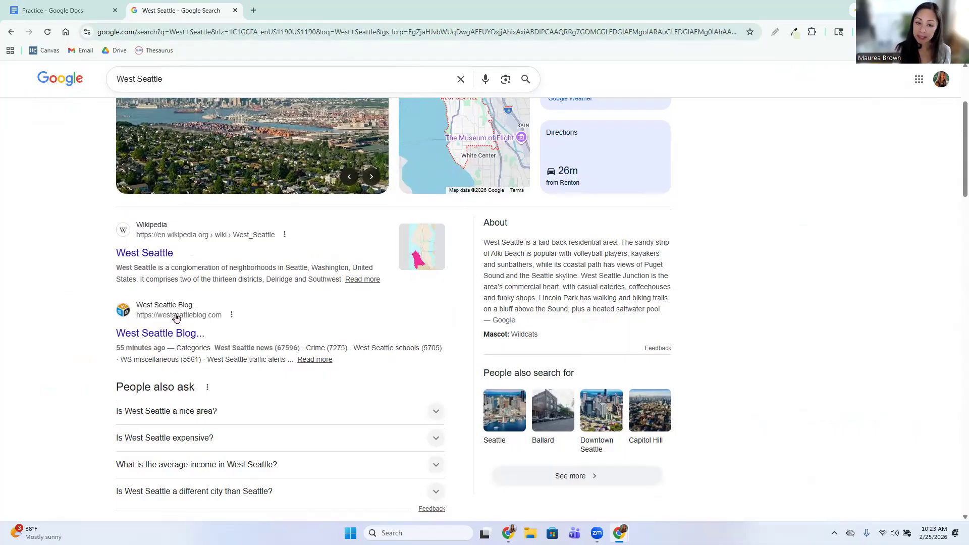
{"action": "left_click", "coordinate": [184, 338]}
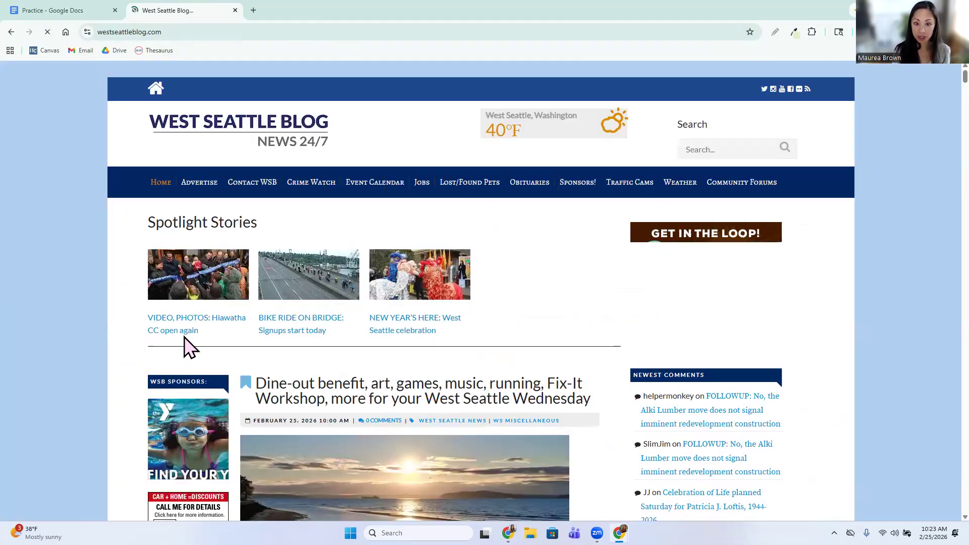
{"action": "left_click", "coordinate": [11, 32]}
{"action": "scroll", "coordinate": [341, 429], "scroll_direction": "down", "scroll_amount": 5}
{"action": "left_click", "coordinate": [133, 252]}
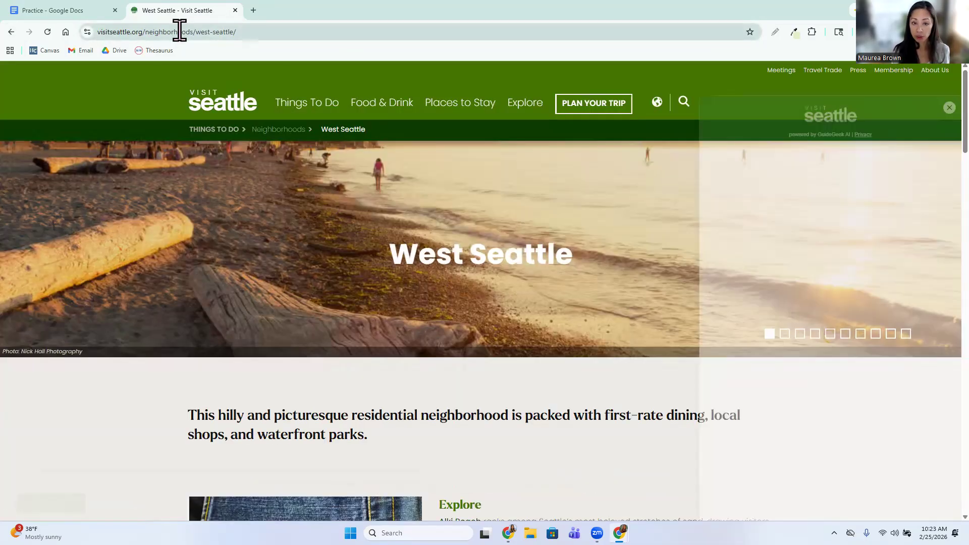
{"action": "left_click", "coordinate": [183, 31]}
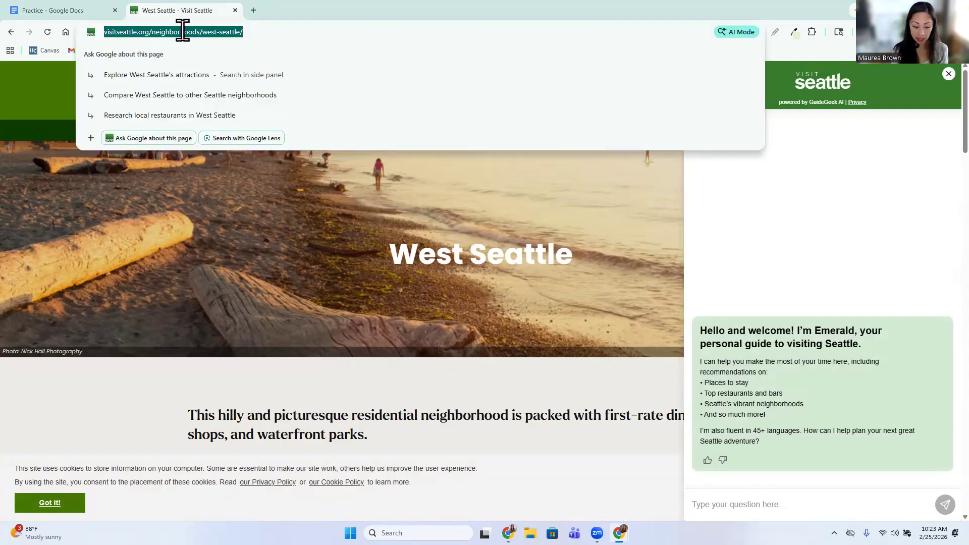
- Return to the Practice document, review the link settings of the checklist text West Seattle, and close them without applying anything
{"action": "left_click", "coordinate": [70, 10]}
{"action": "left_click", "coordinate": [392, 264]}
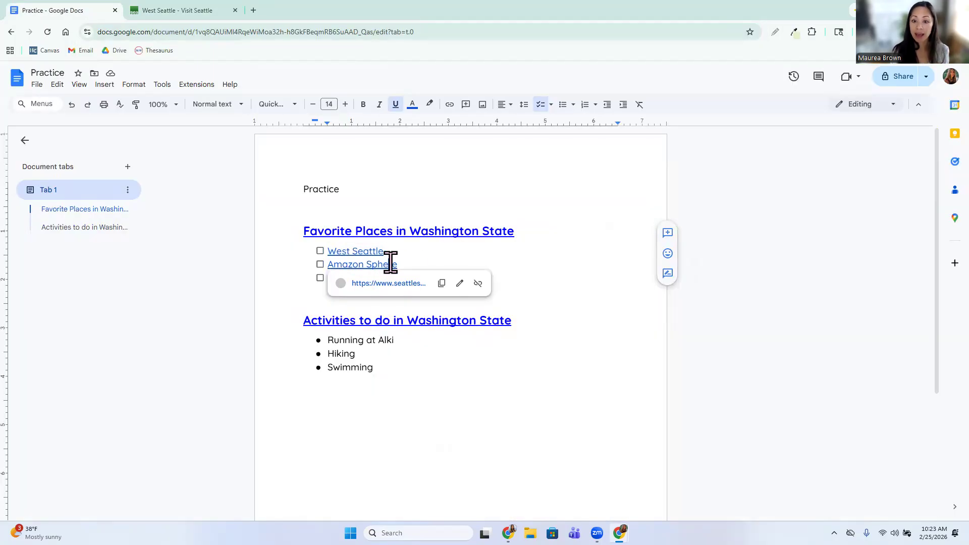
{"action": "left_click_drag", "start_coordinate": [395, 256], "coordinate": [330, 251]}
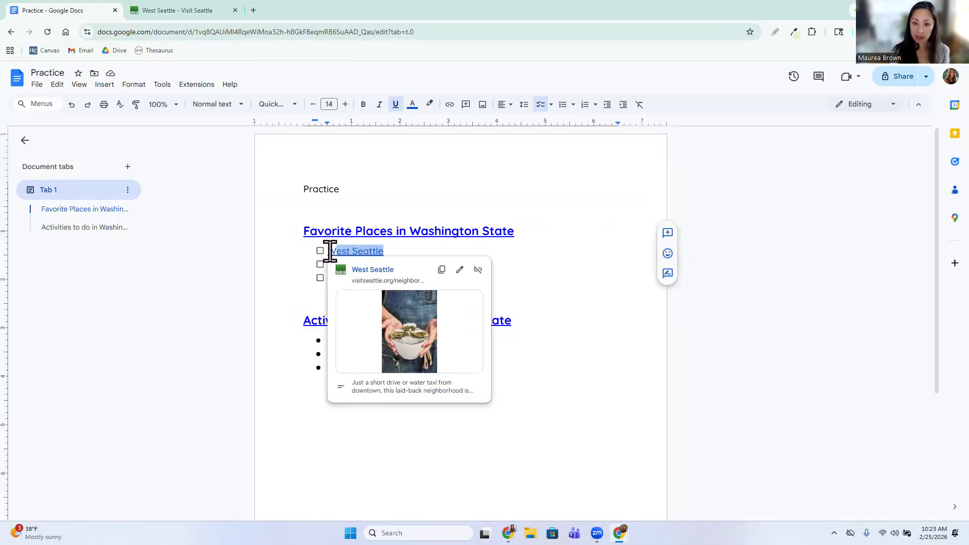
{"action": "left_click", "coordinate": [450, 105]}
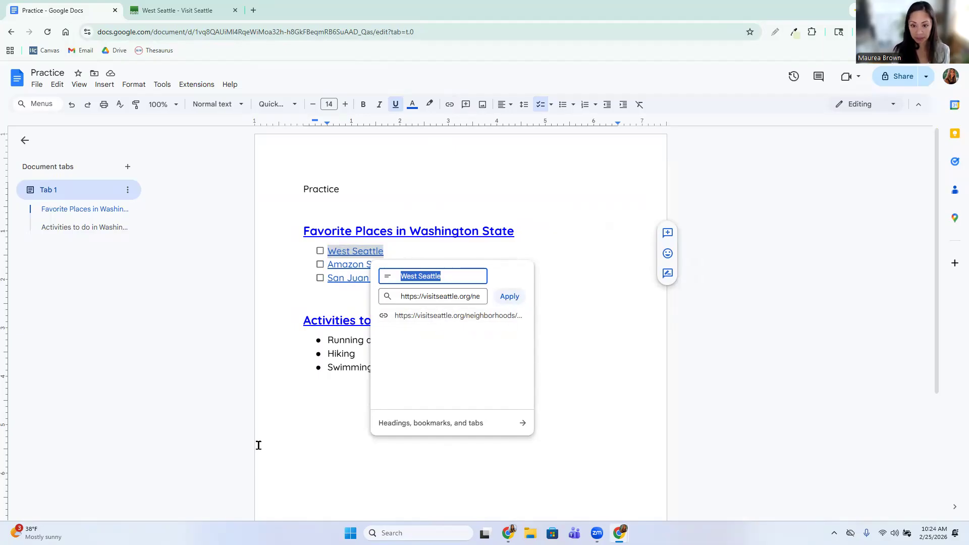
{"action": "left_click", "coordinate": [315, 439]}
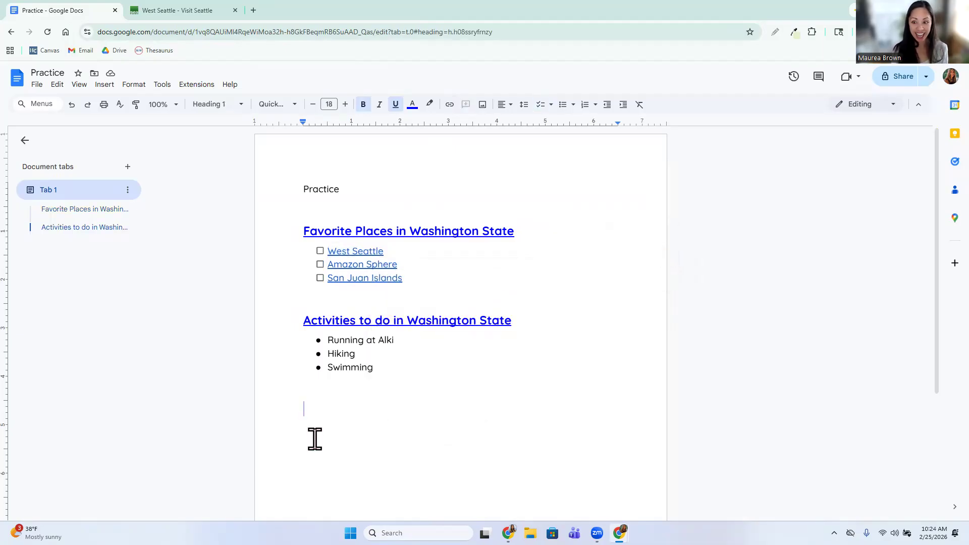